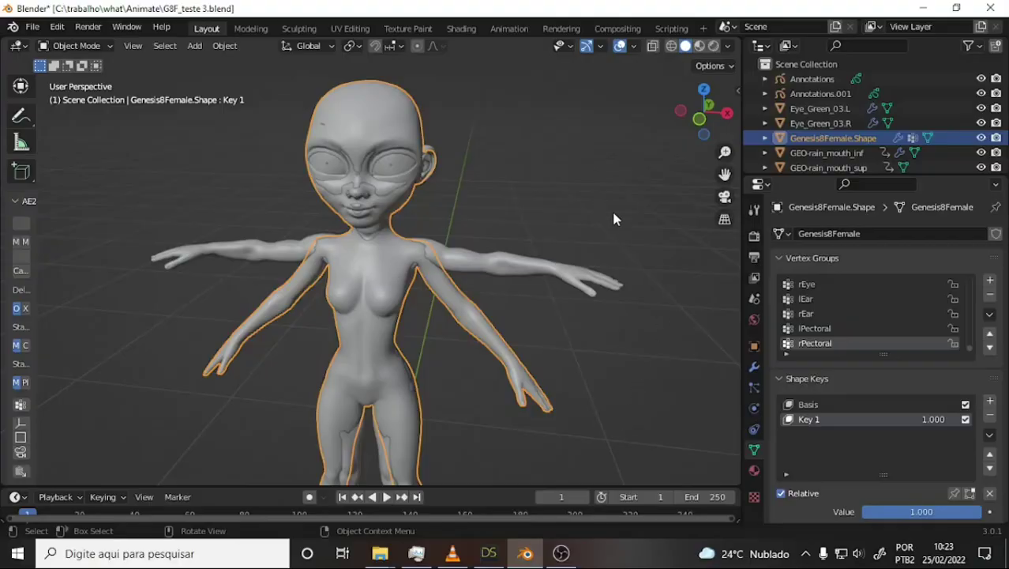
Orbit and zoom the view to inspect the figure from behind and the side.
mouse_move(591, 201)
middle_down()
mouse_move(243, 207)
mouse_move(596, 207)
middle_up()
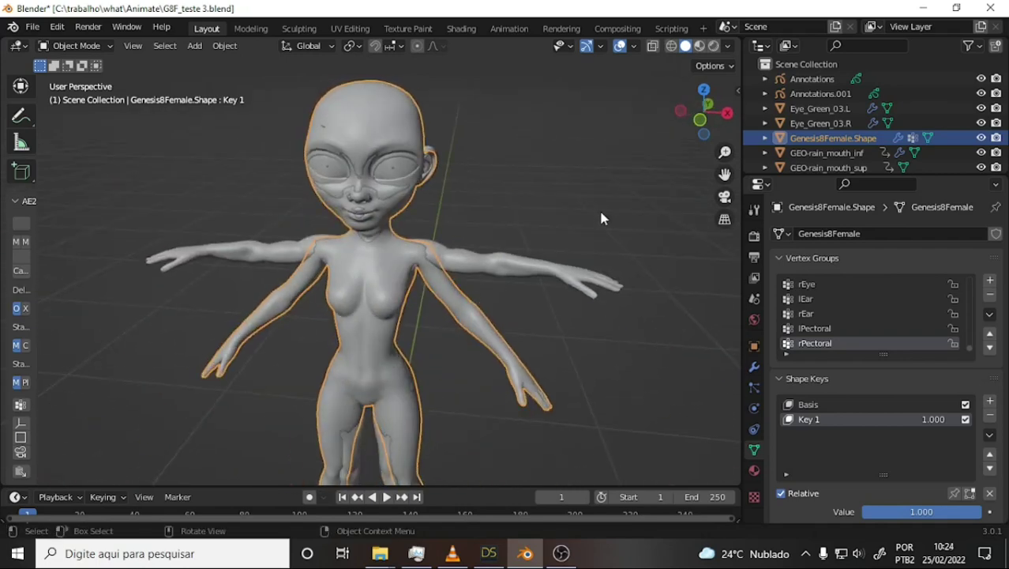
scroll(535, 202, down, 3)
scroll(529, 198, up, 3)
mouse_move(582, 187)
middle_down()
mouse_move(388, 174)
mouse_move(597, 174)
mouse_move(576, 165)
middle_up()
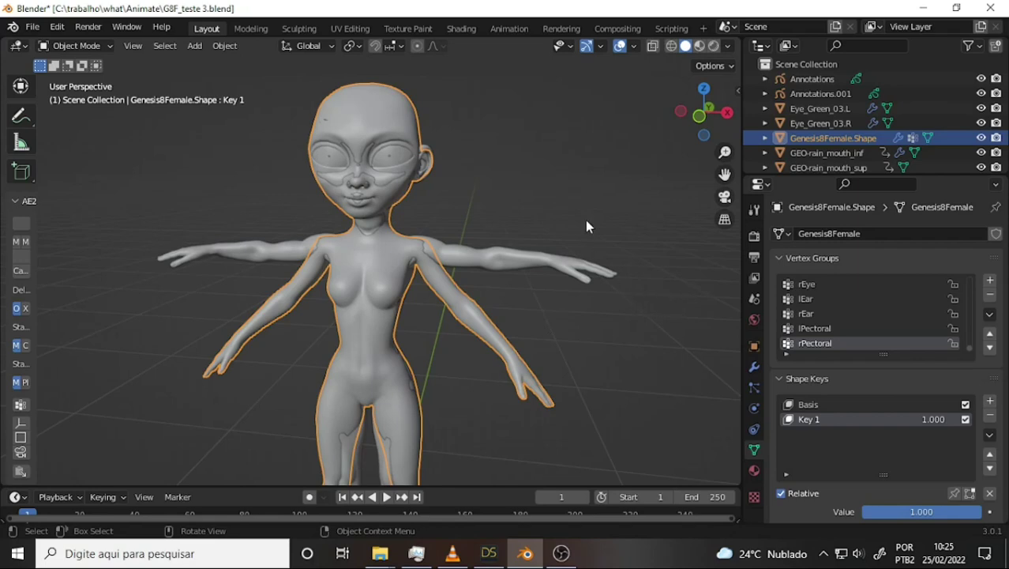
scroll(585, 220, up, 10)
scroll(585, 215, down, 10)
scroll(587, 214, up, 10)
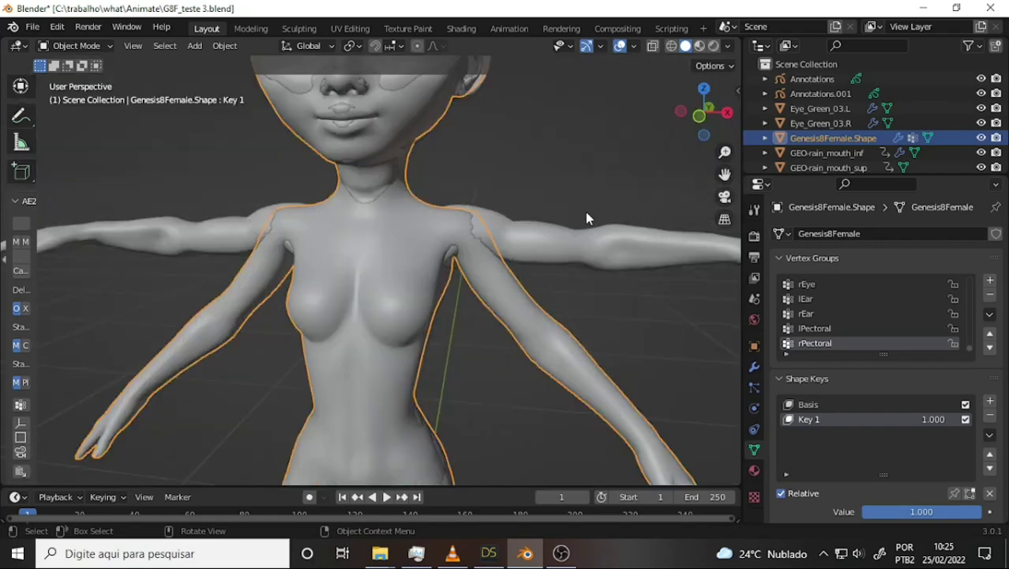
scroll(582, 210, down, 10)
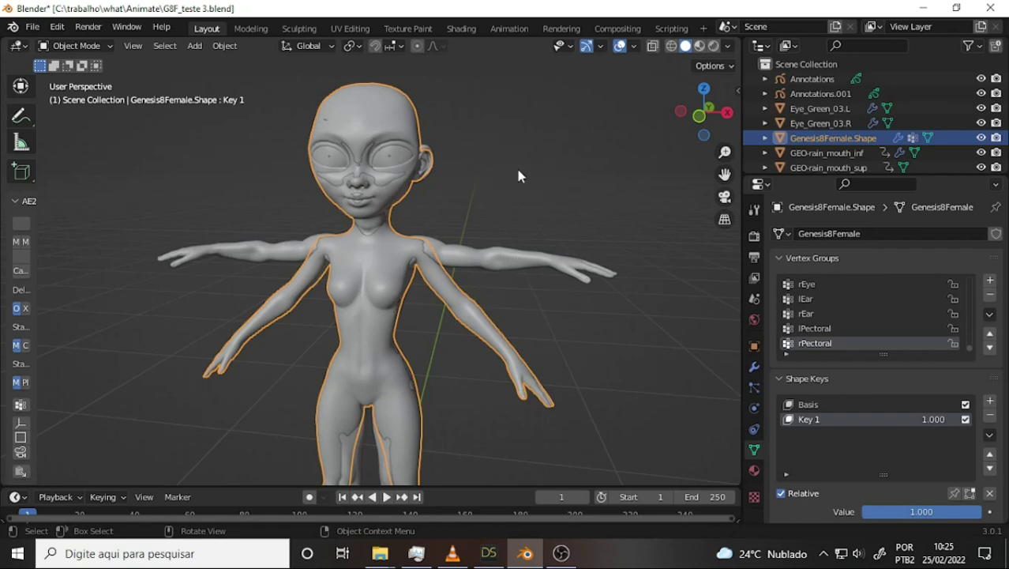
Open G8F_teste 4 studio.blend from recent files, discarding unsaved changes.
click(32, 27)
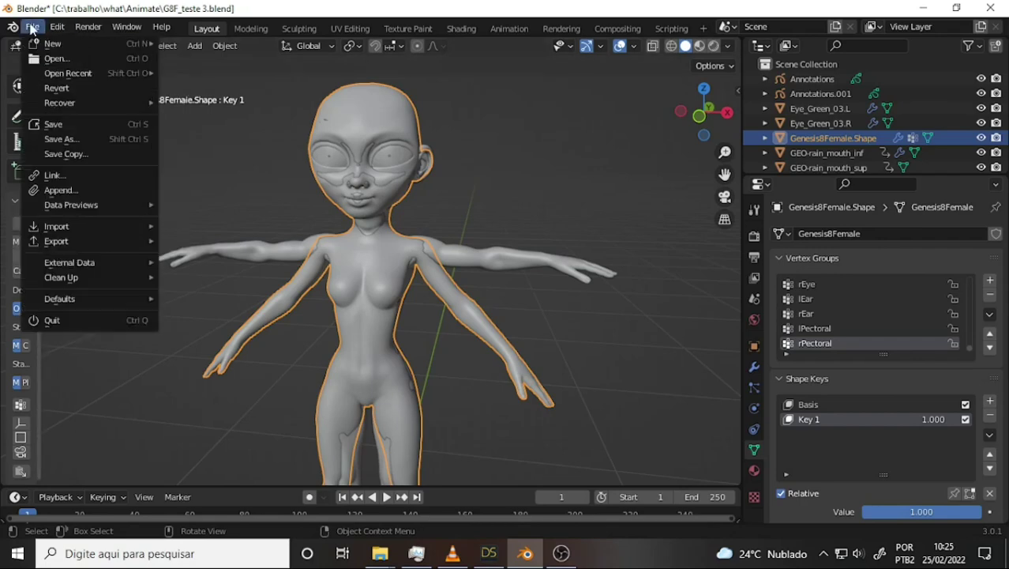
mouse_move(68, 73)
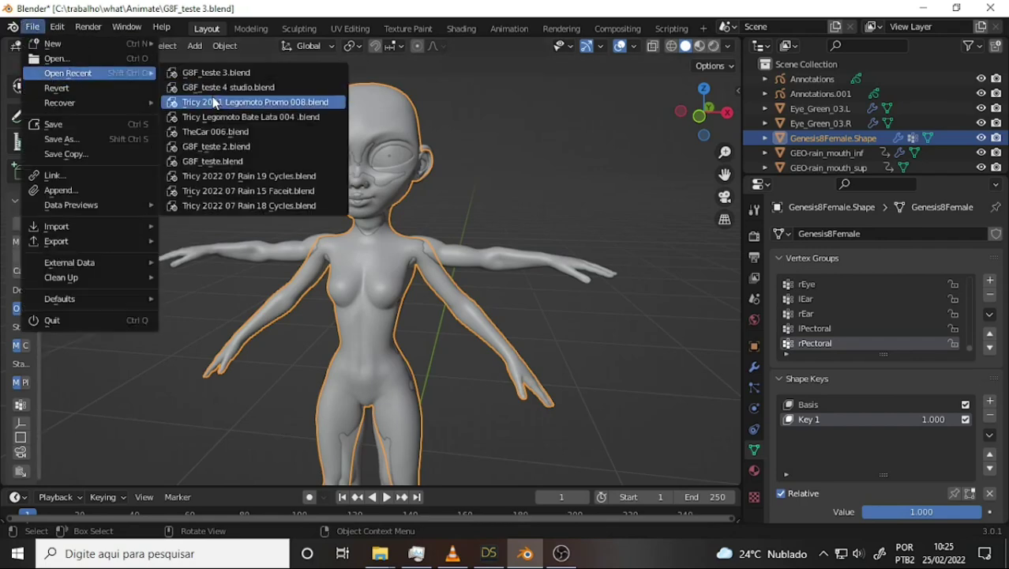
click(221, 87)
click(527, 303)
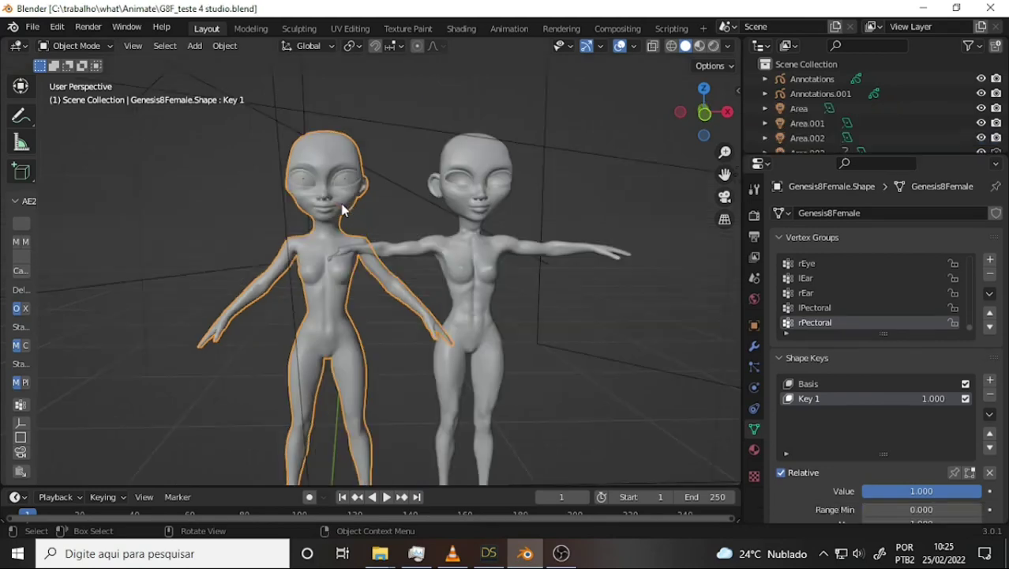
Orbit around the two studio figures, then reopen G8F_teste 3.blend from recent files.
mouse_move(573, 176)
middle_down()
mouse_move(584, 206)
mouse_move(535, 170)
mouse_move(571, 187)
middle_up()
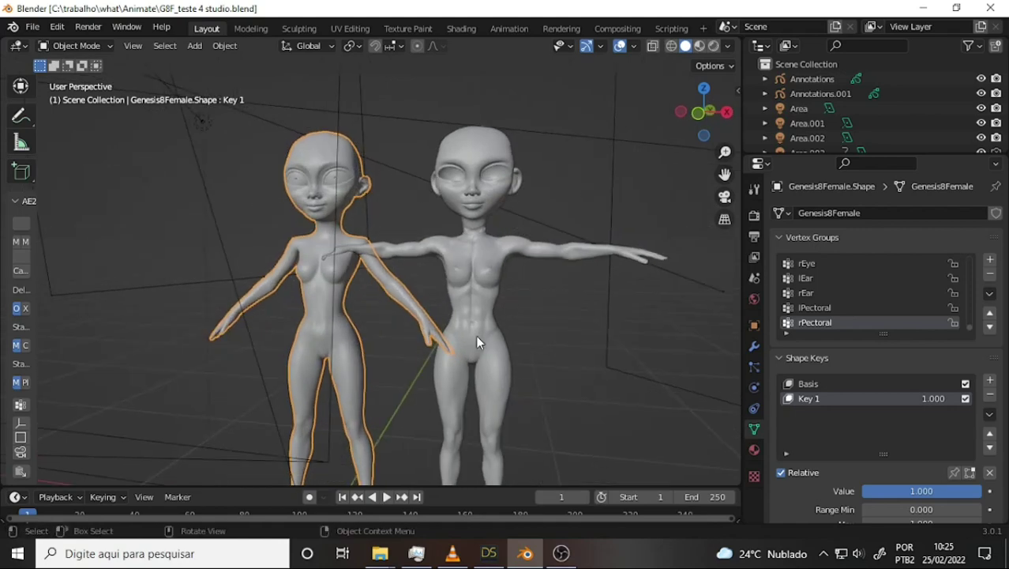
click(32, 29)
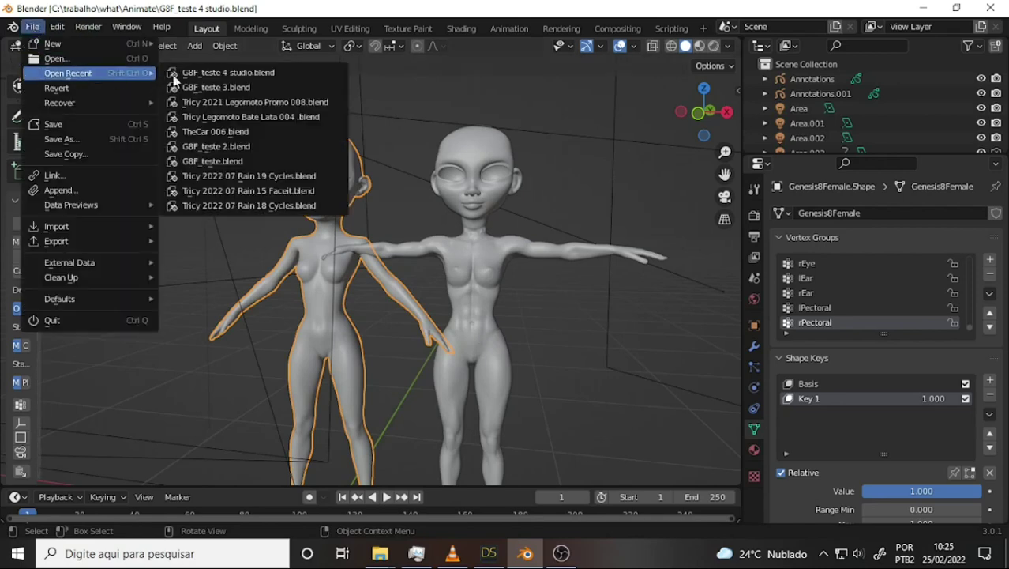
click(232, 87)
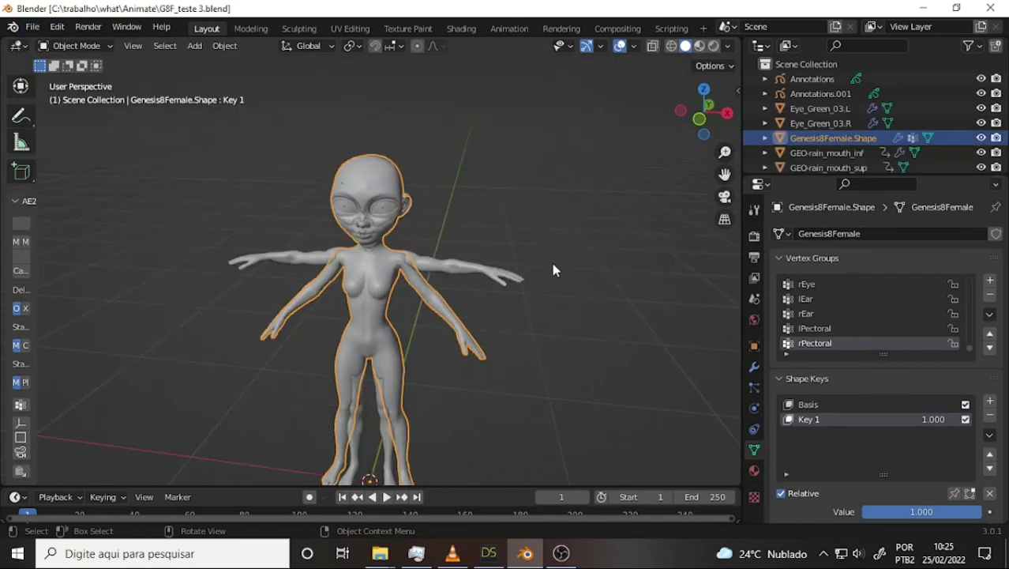
Select TricyRain_nude and browse the Append dialog to the Bate Lata\staff Tricy 2 folder.
click(441, 262)
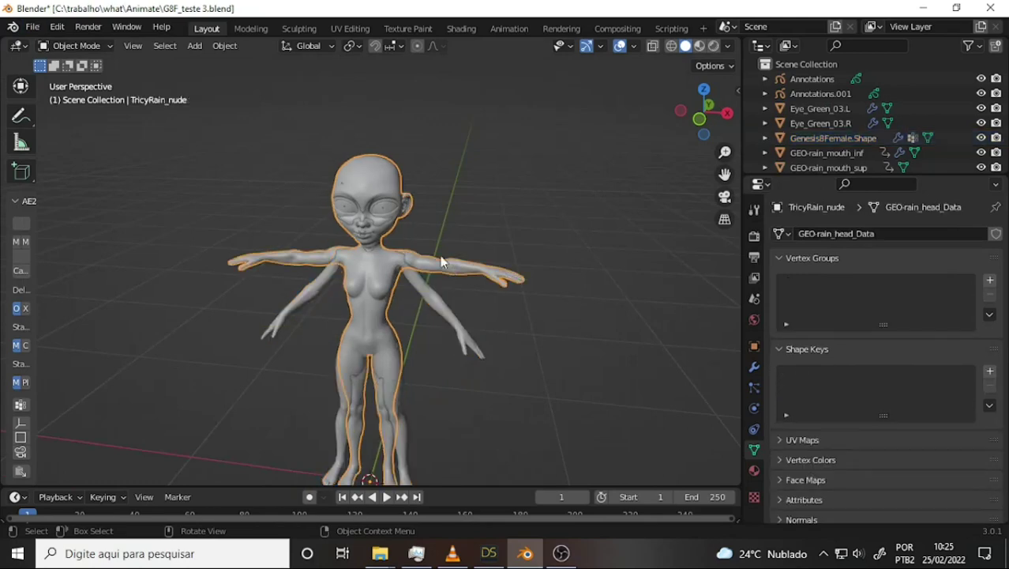
click(33, 27)
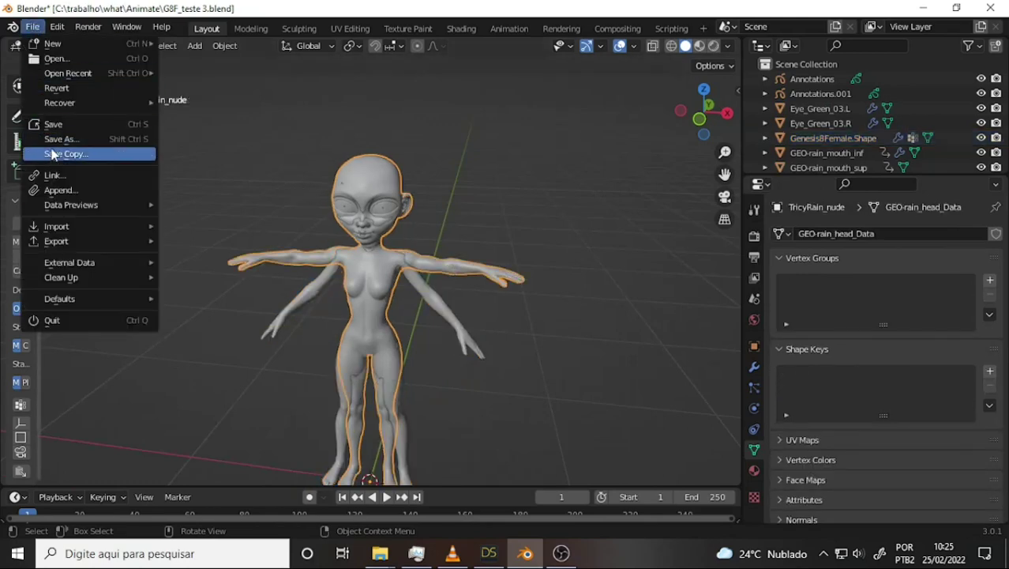
click(58, 190)
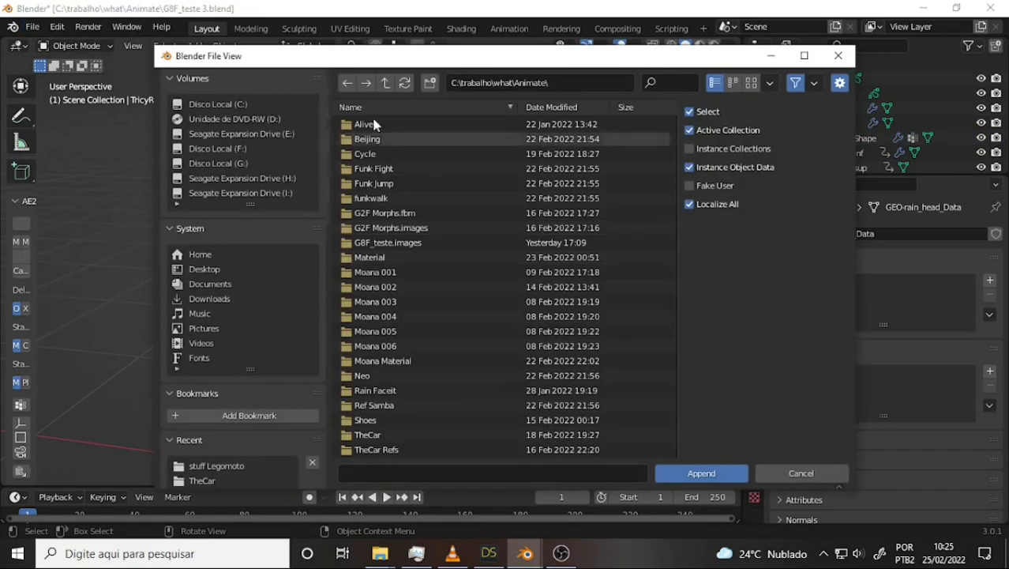
click(386, 83)
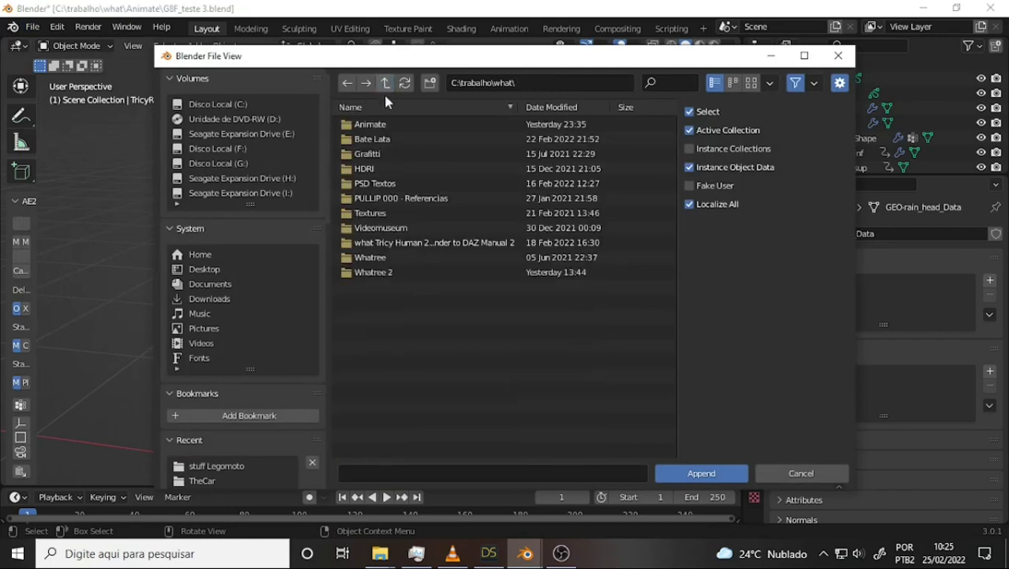
double_click(372, 141)
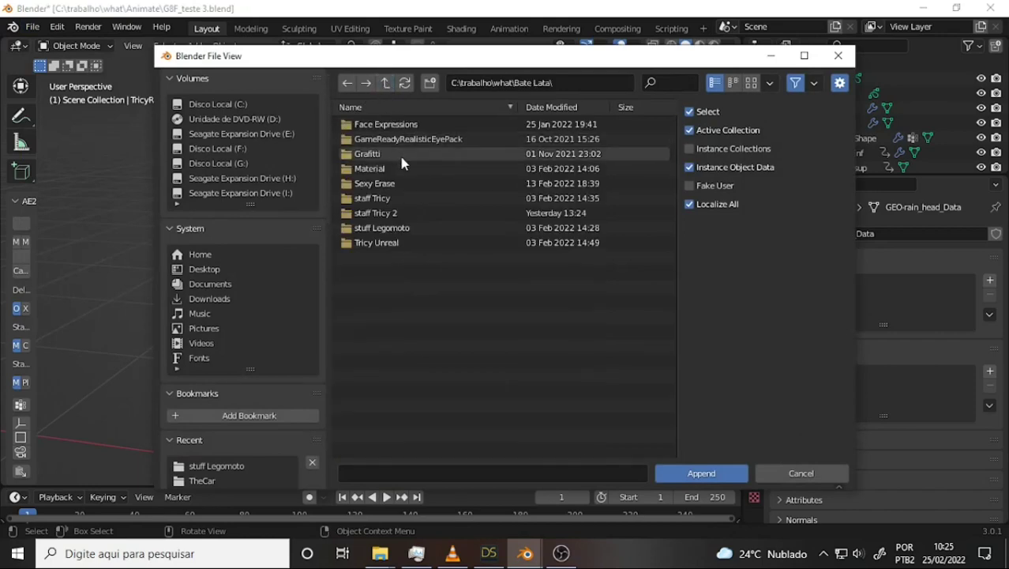
double_click(373, 199)
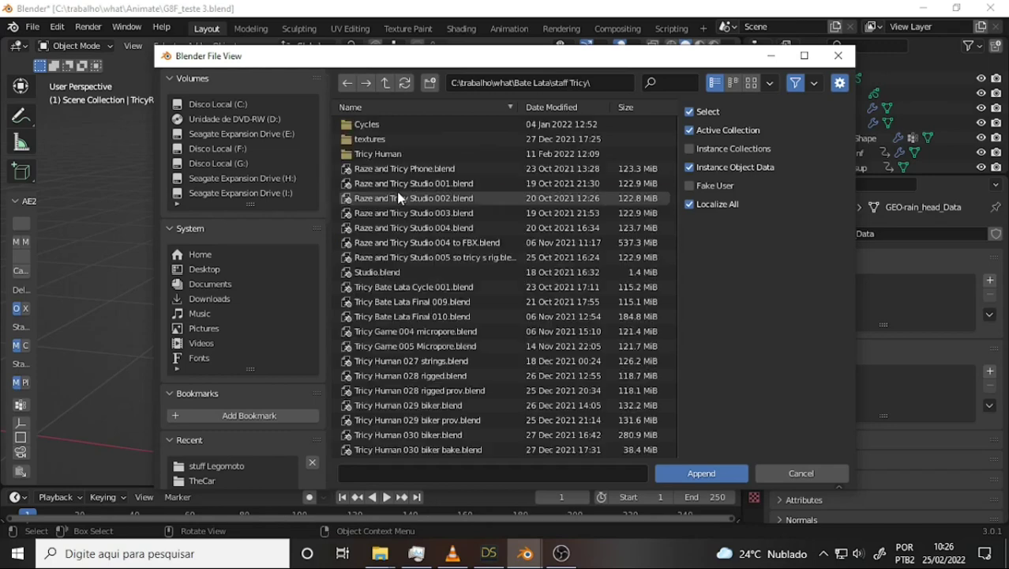
scroll(420, 185, down, 2)
scroll(420, 184, down, 2)
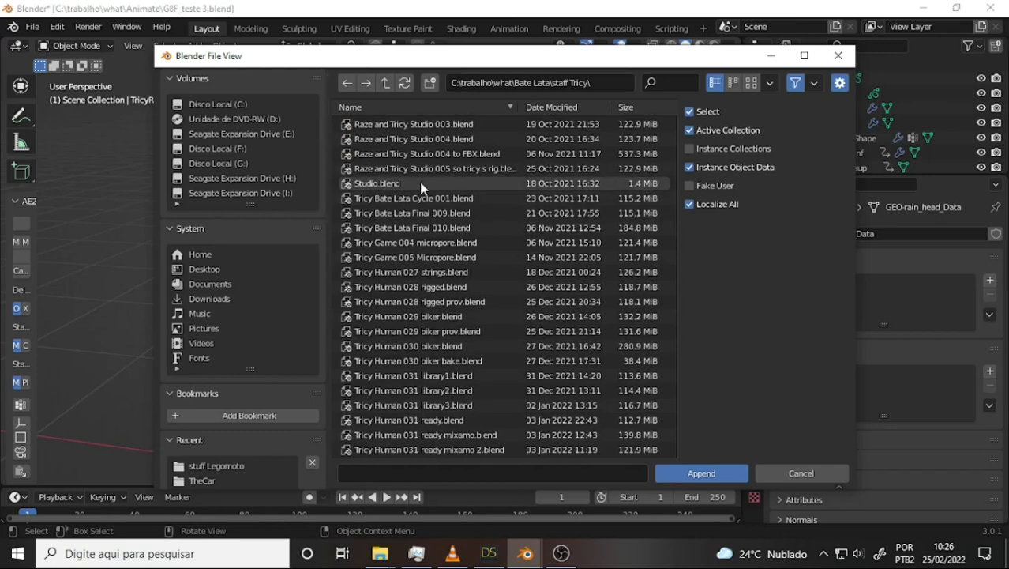
scroll(448, 186, up, 3)
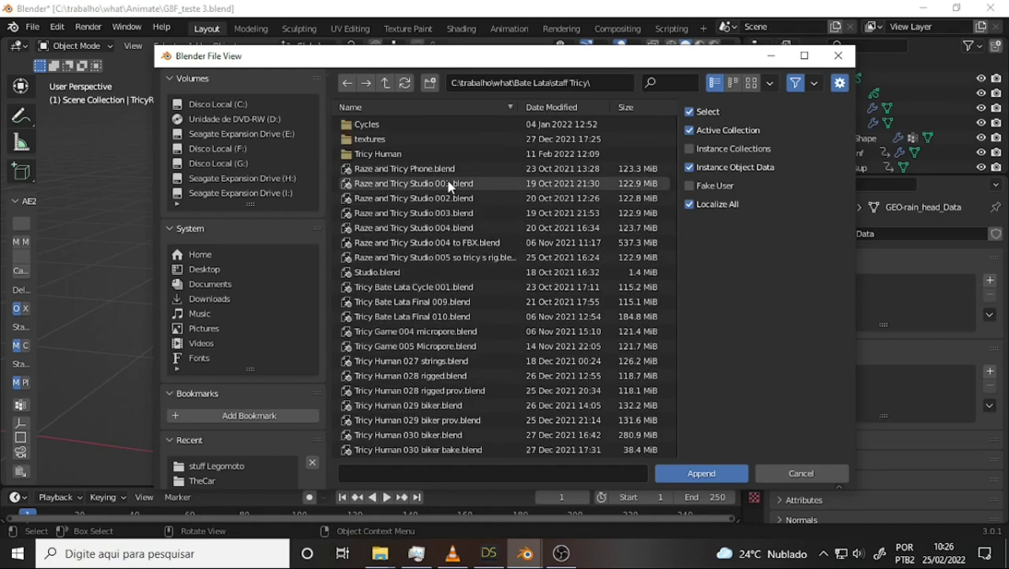
scroll(448, 185, down, 5)
scroll(472, 188, down, 5)
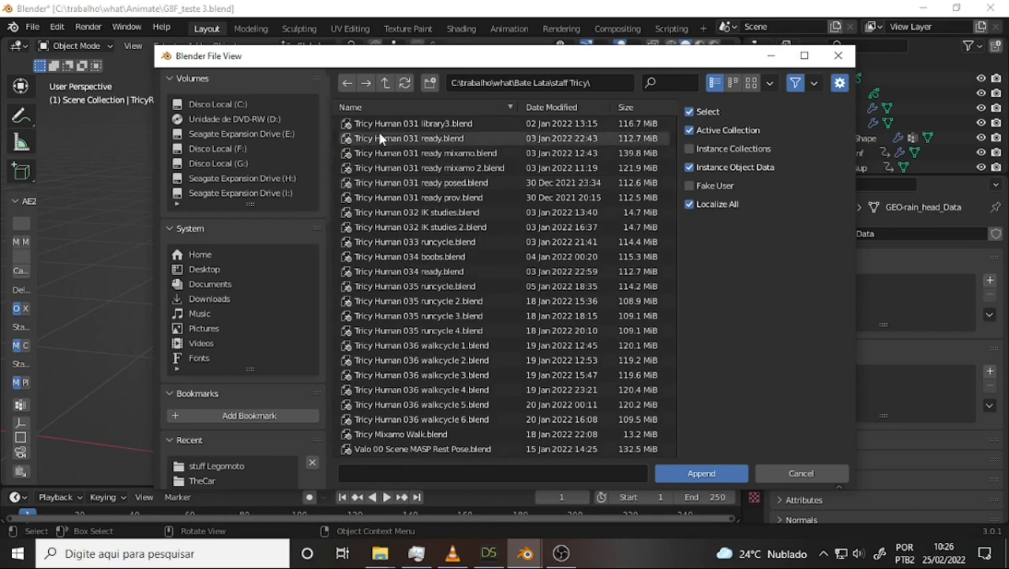
click(385, 83)
click(379, 211)
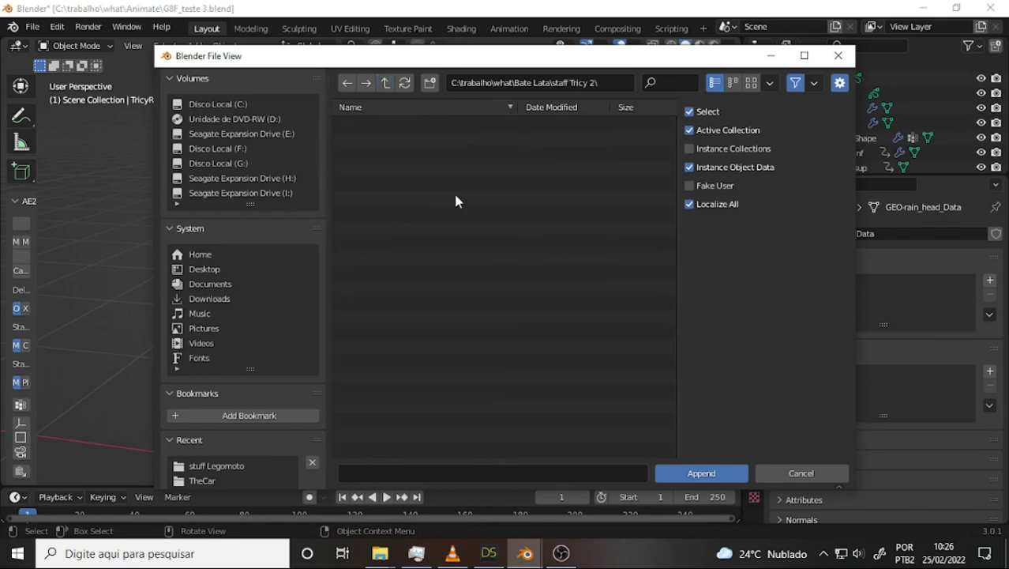
Locate Tricy 2022 07 Rain 16.blend and open its Object category.
scroll(451, 171, down, 5)
scroll(453, 174, down, 3)
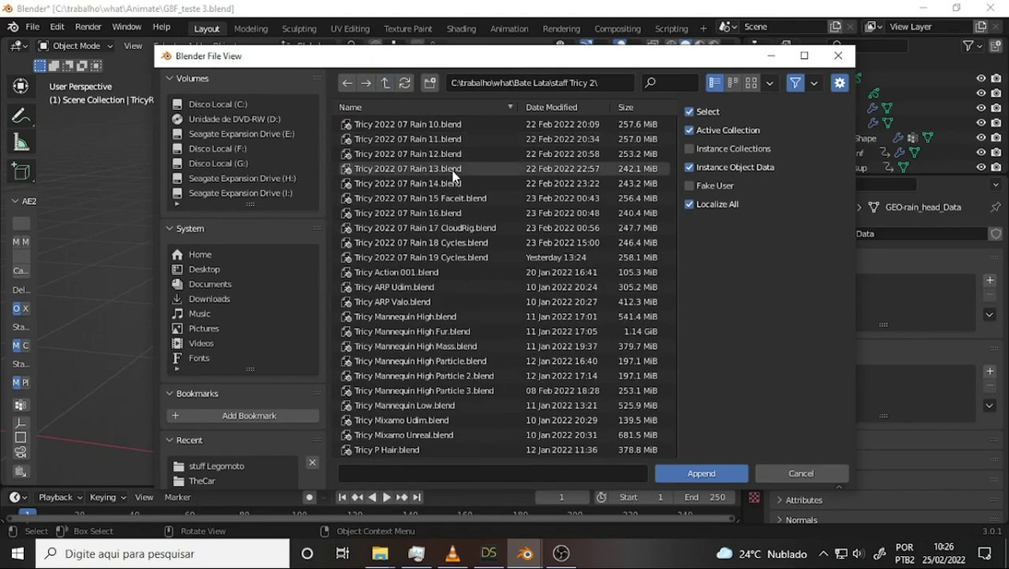
scroll(443, 182, down, 2)
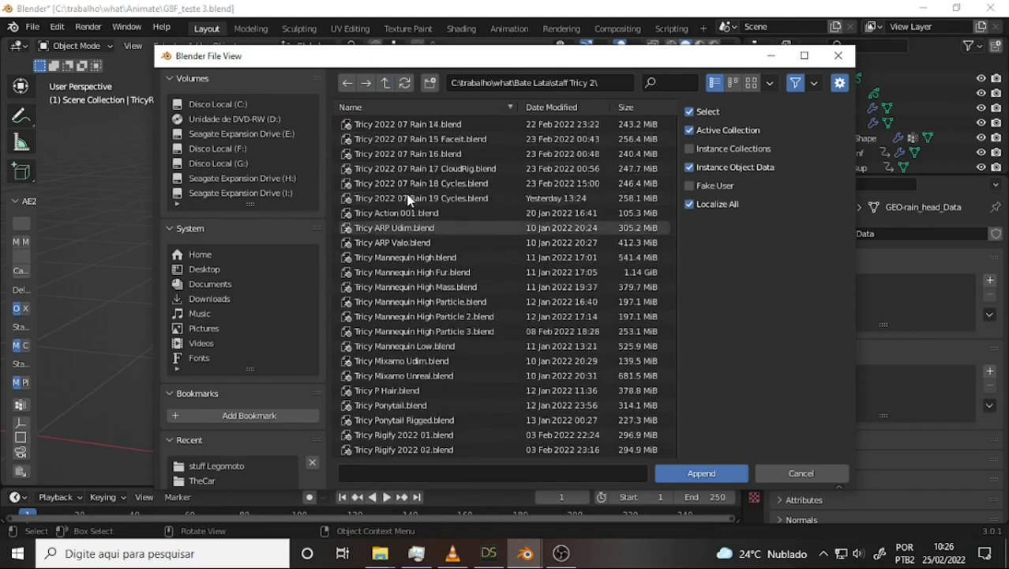
scroll(408, 200, up, 2)
scroll(407, 200, up, 4)
scroll(428, 198, up, 3)
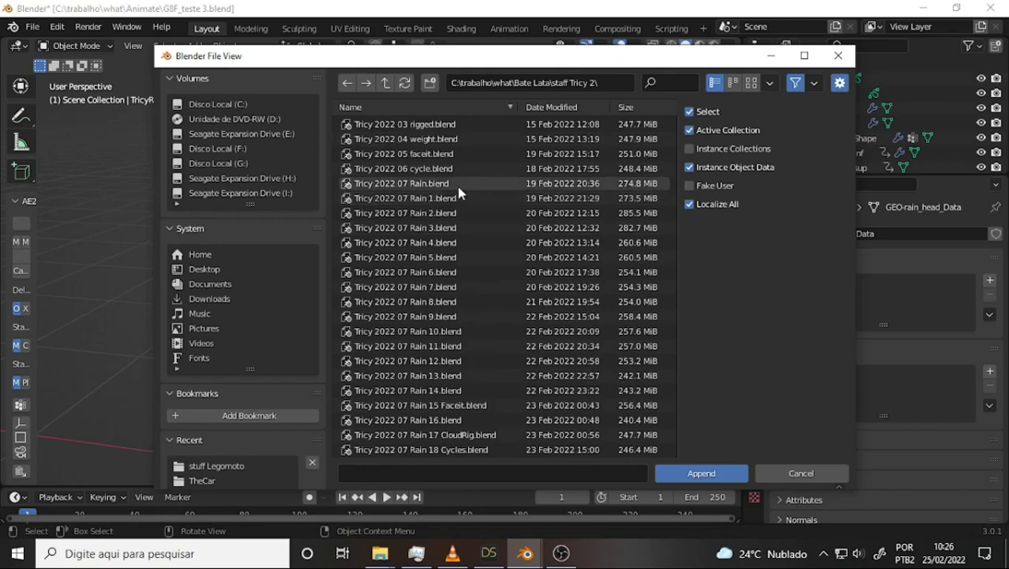
scroll(460, 188, up, 1)
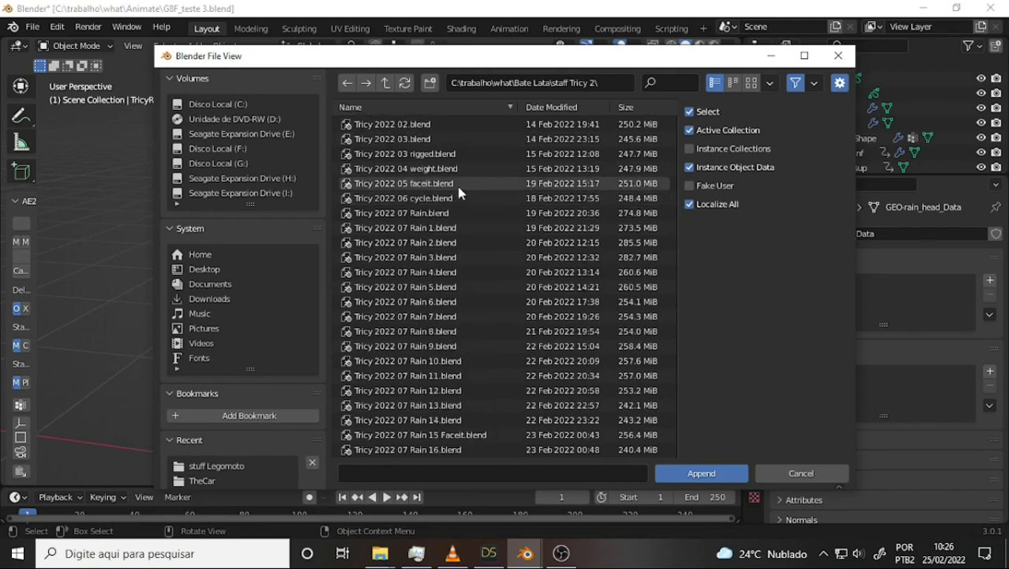
scroll(469, 179, down, 2)
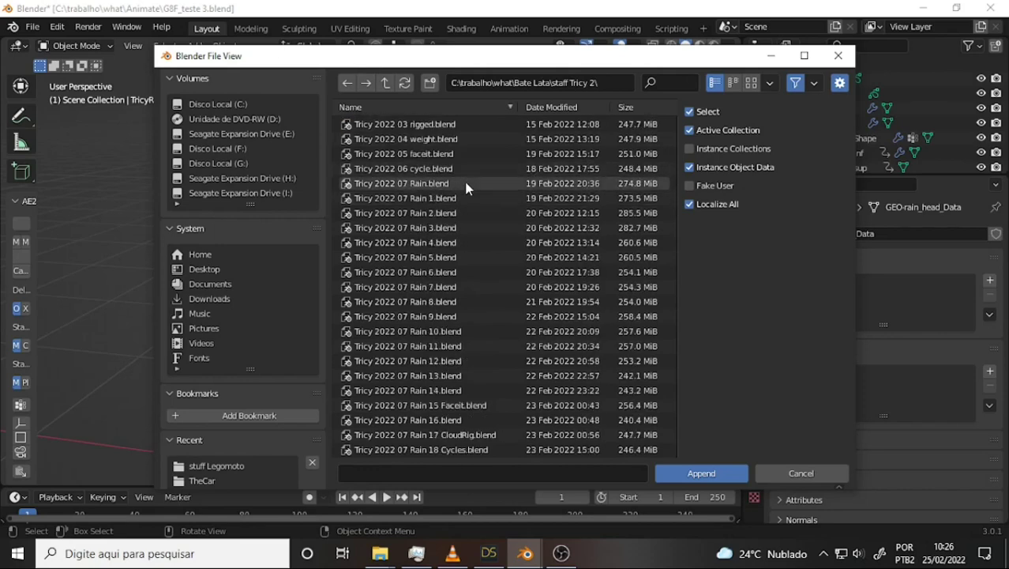
scroll(468, 186, down, 1)
scroll(467, 193, down, 2)
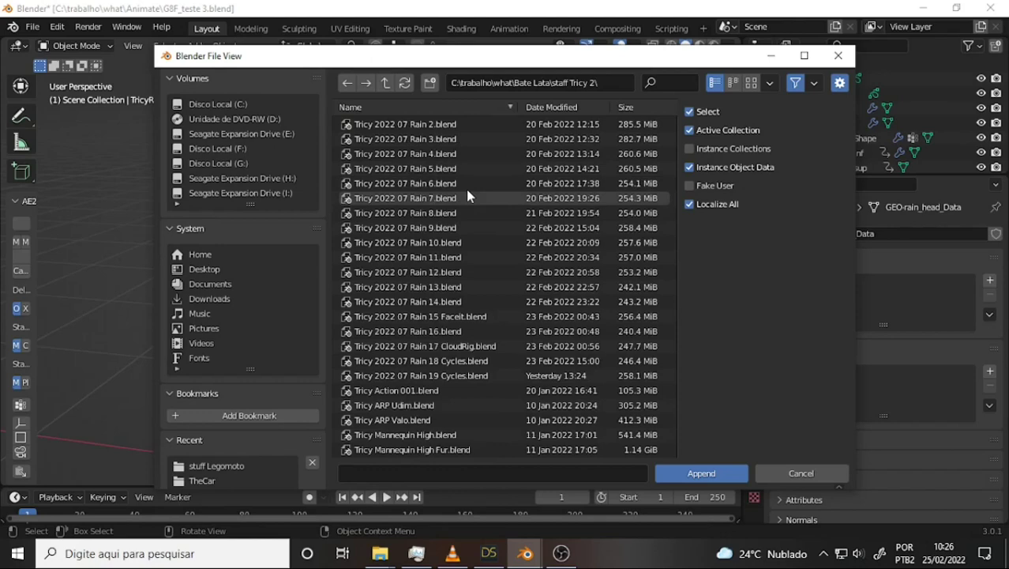
double_click(405, 332)
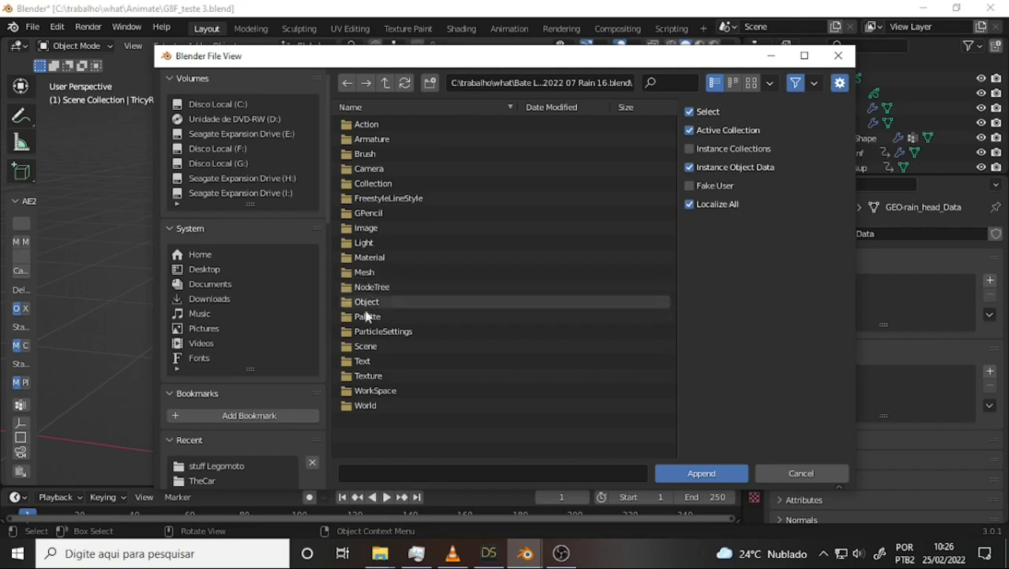
click(366, 304)
double_click(366, 304)
Pick the Tricy Bra object and append it into the scene.
scroll(427, 237, down, 2)
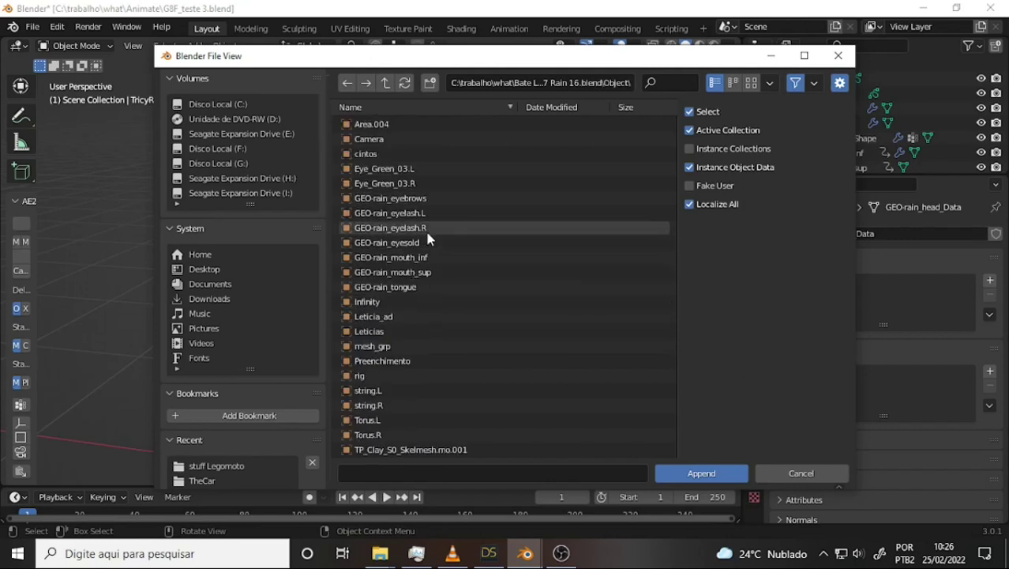
scroll(427, 238, down, 2)
scroll(427, 238, down, 1)
scroll(427, 238, down, 4)
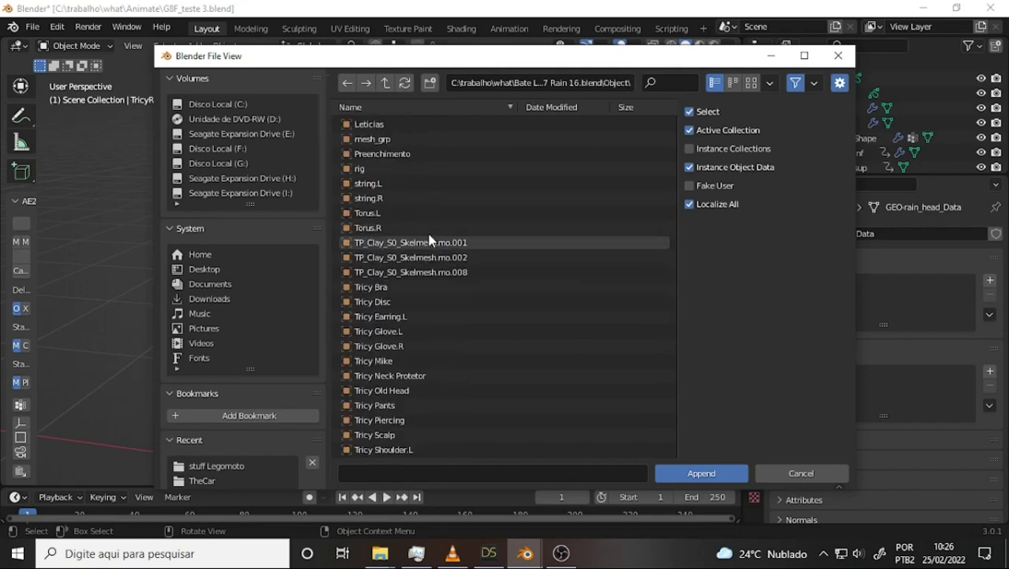
click(380, 288)
click(702, 473)
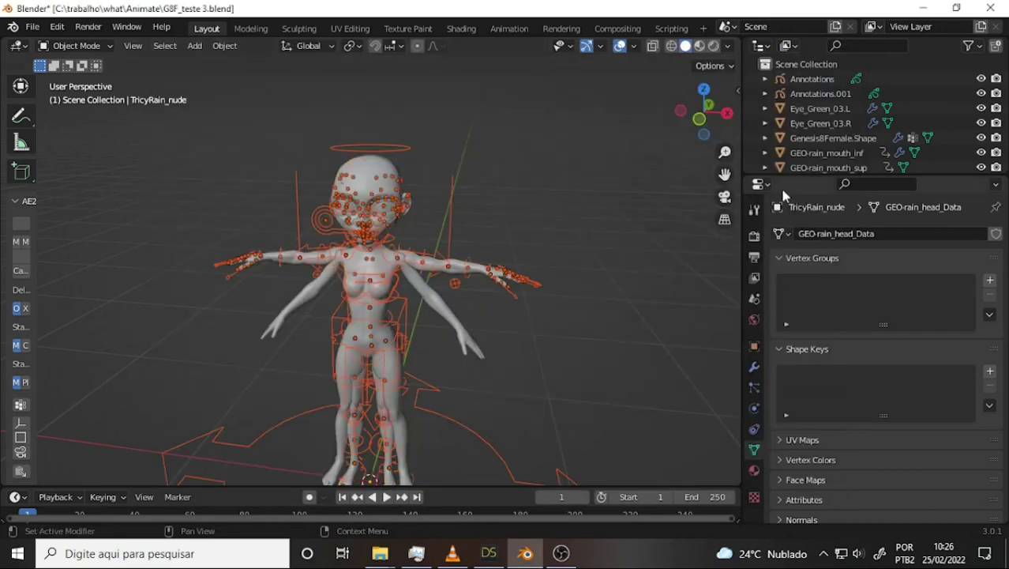
Select all the WGT rig widget objects in the Outliner and delete them.
drag(829, 175, 837, 353)
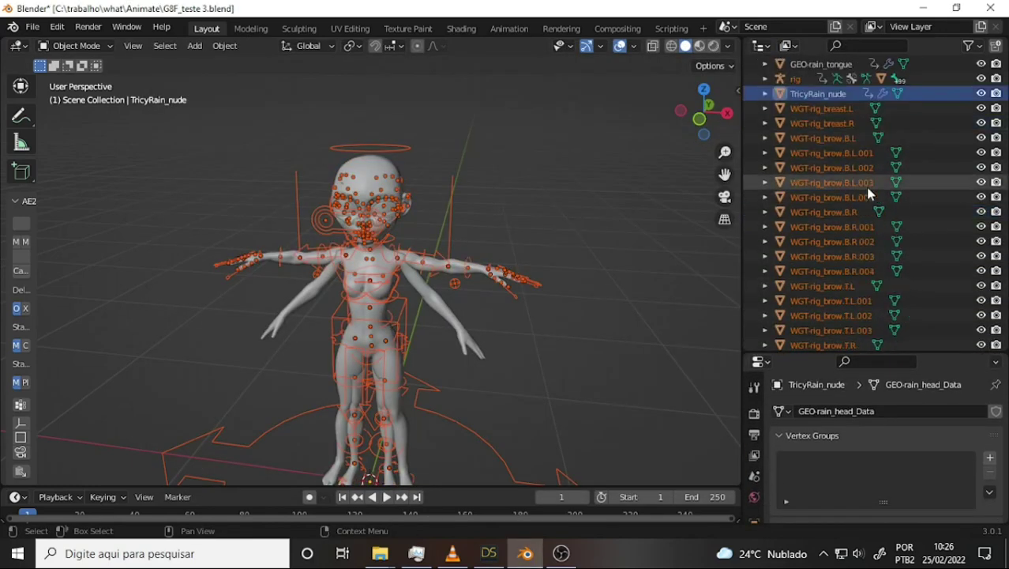
scroll(869, 192, down, 4)
scroll(869, 191, up, 2)
click(824, 170)
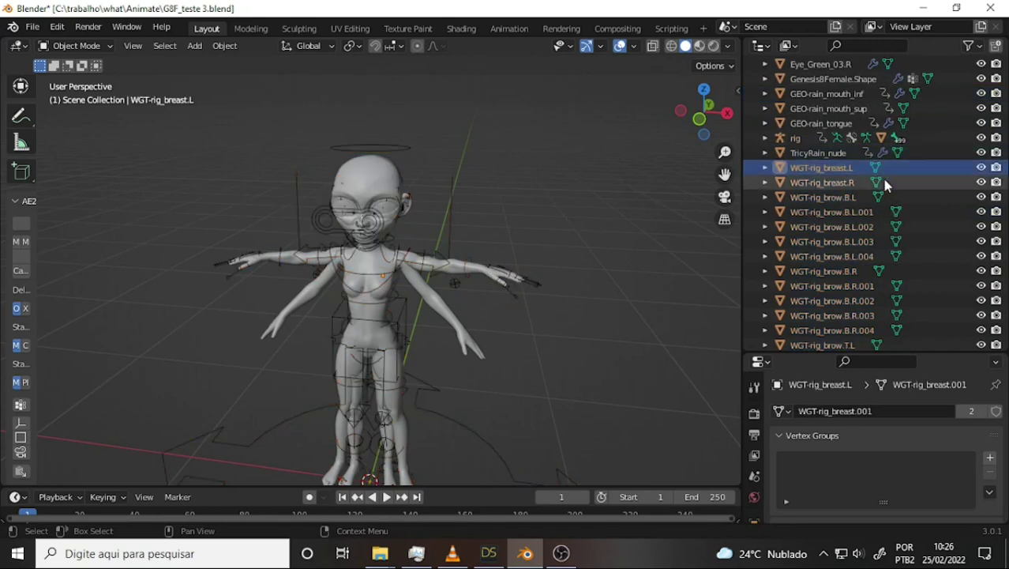
scroll(885, 181, down, 5)
scroll(905, 215, down, 5)
scroll(908, 225, down, 5)
scroll(908, 225, down, 5)
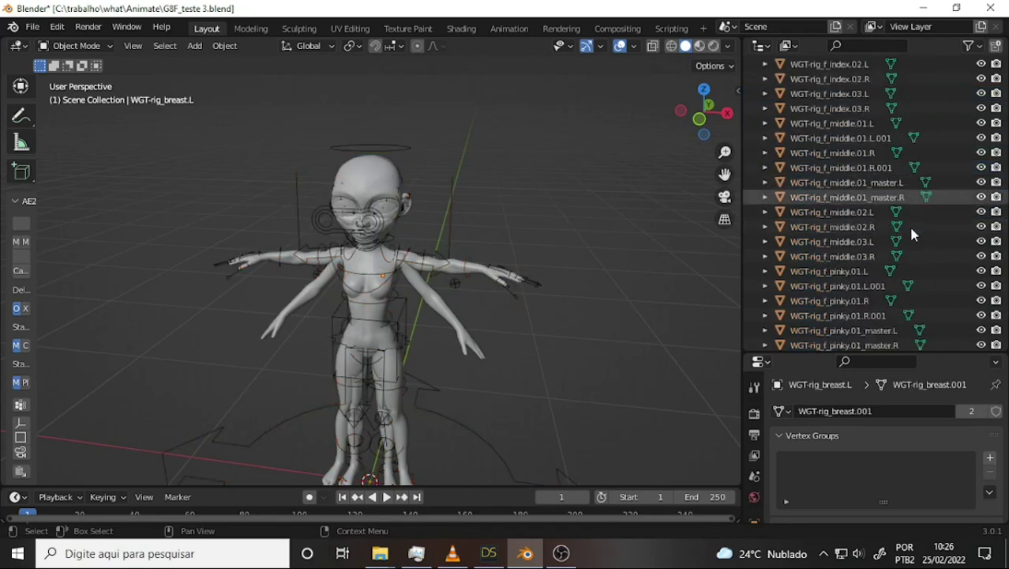
scroll(912, 233, down, 5)
scroll(916, 241, down, 5)
scroll(920, 246, down, 5)
scroll(921, 249, down, 3)
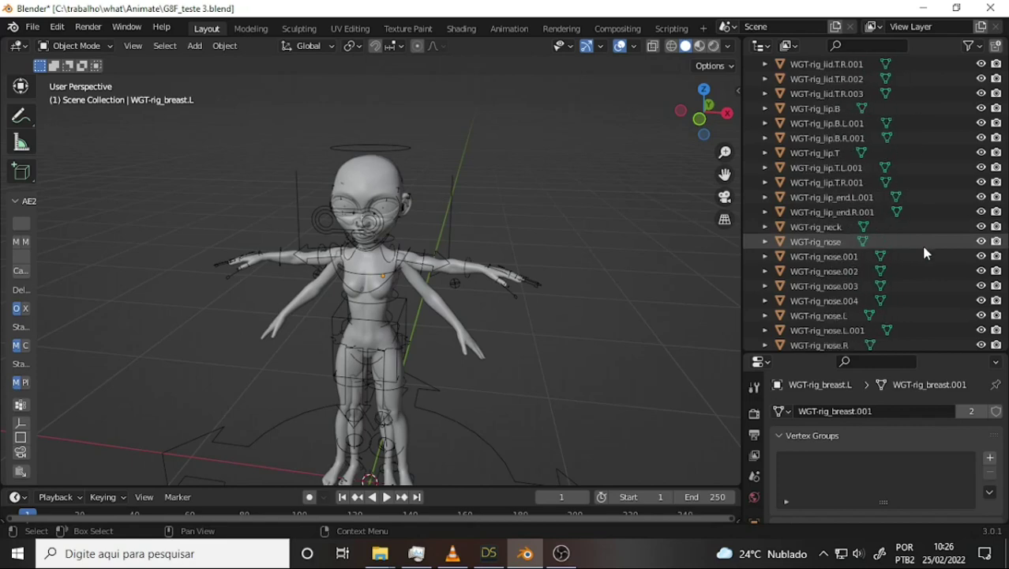
scroll(924, 253, down, 5)
scroll(927, 259, down, 5)
scroll(929, 264, down, 5)
scroll(940, 262, down, 5)
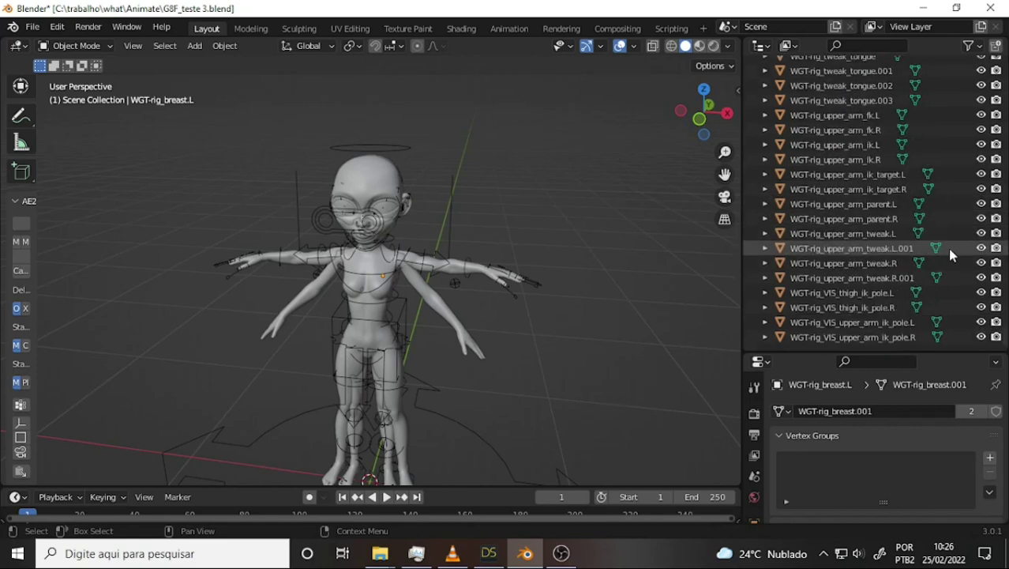
key(a)
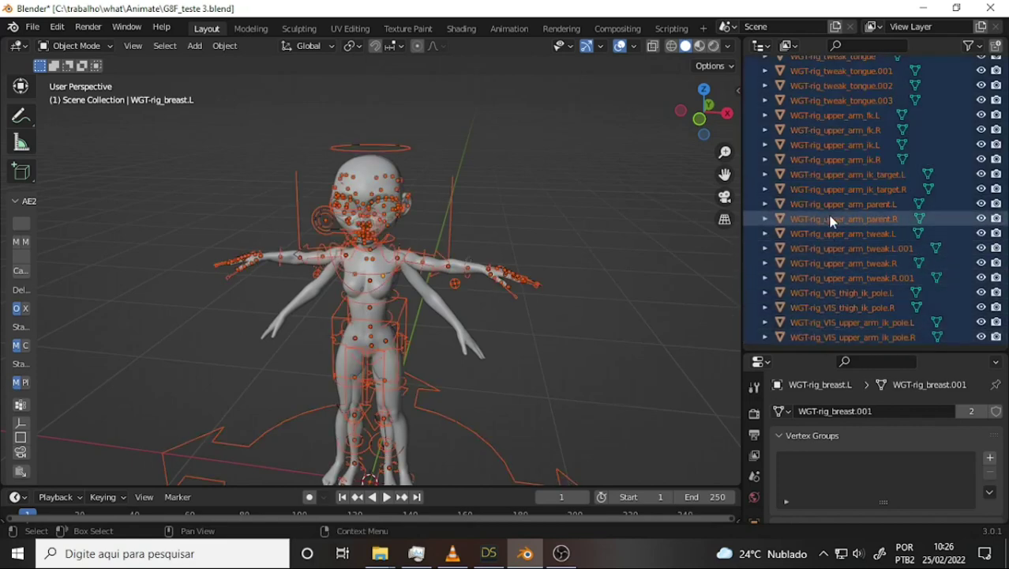
key(x)
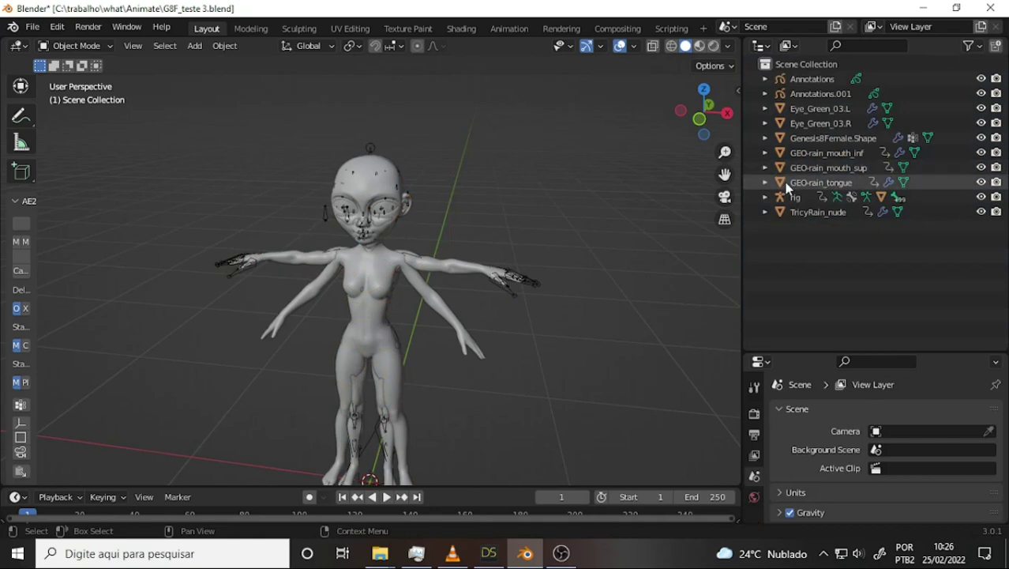
Delete the rig, then select Tricy Bra together with TricyRain_nude.
click(793, 197)
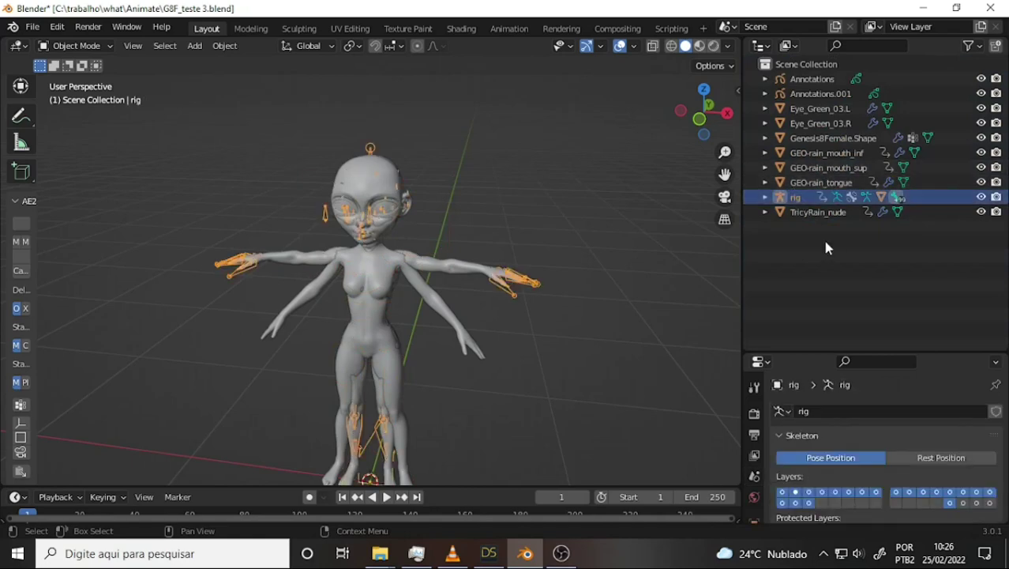
key(x)
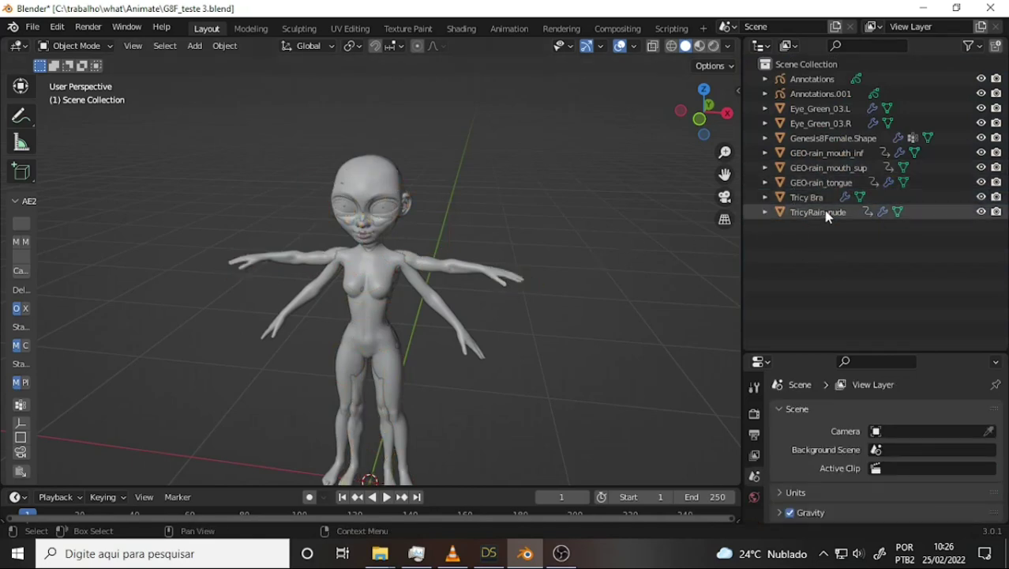
click(807, 198)
ctrl+click(817, 212)
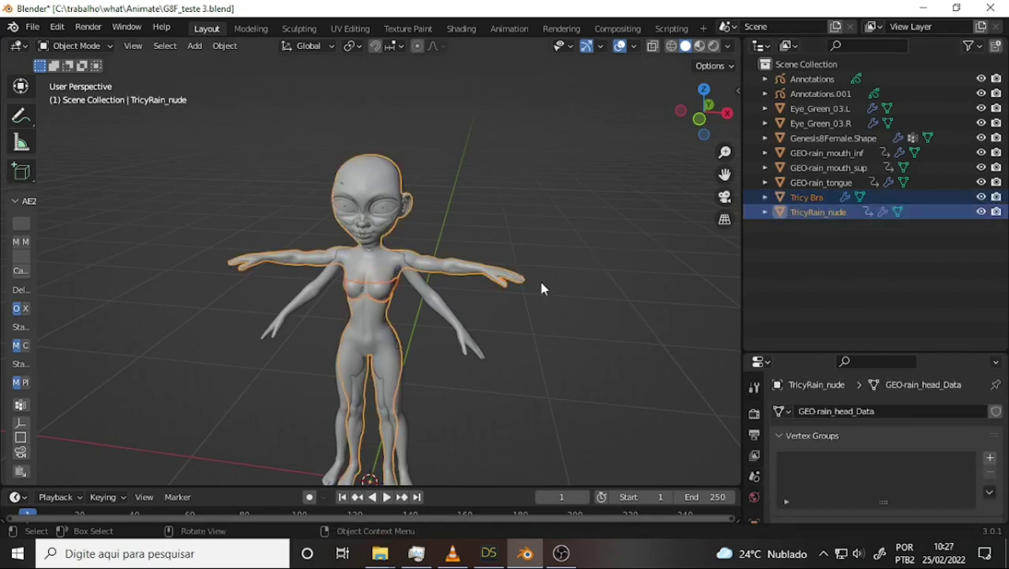
Shift TricyRain and her bra along X to stand beside Genesis8Female.
key(shift+d)
key(x)
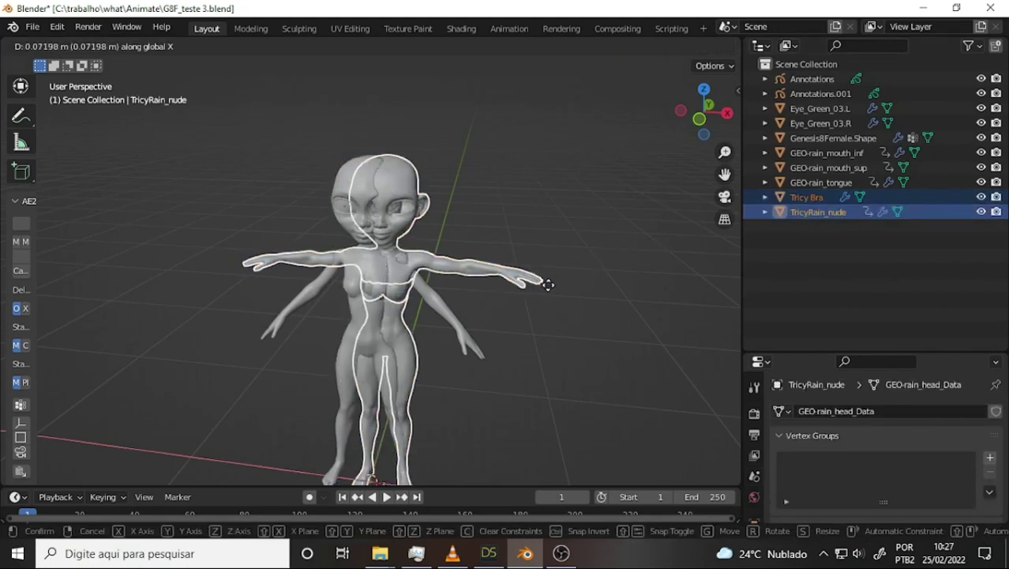
click(692, 284)
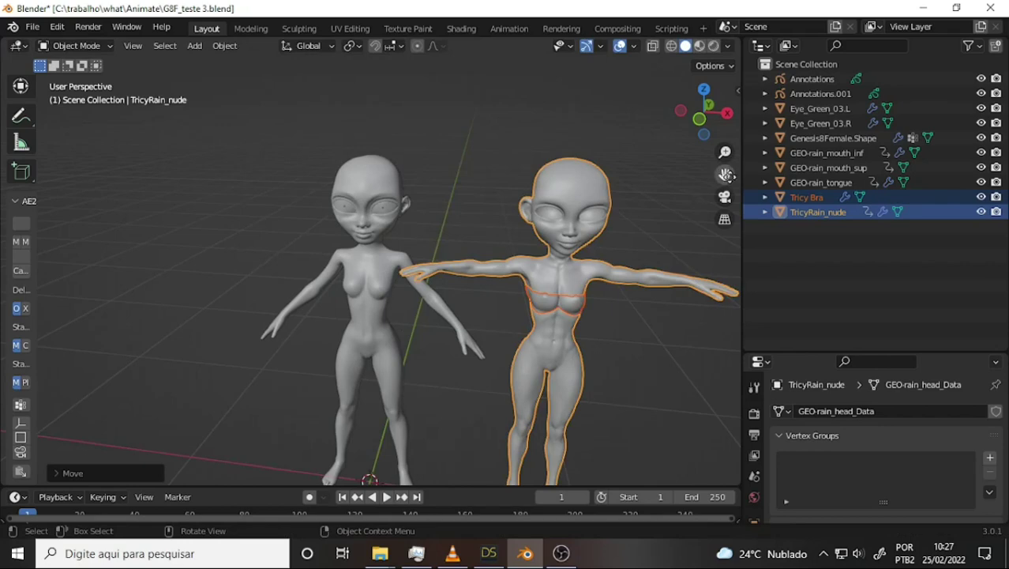
mouse_move(725, 174)
mouse_down()
mouse_move(553, 75)
mouse_move(598, 174)
mouse_up()
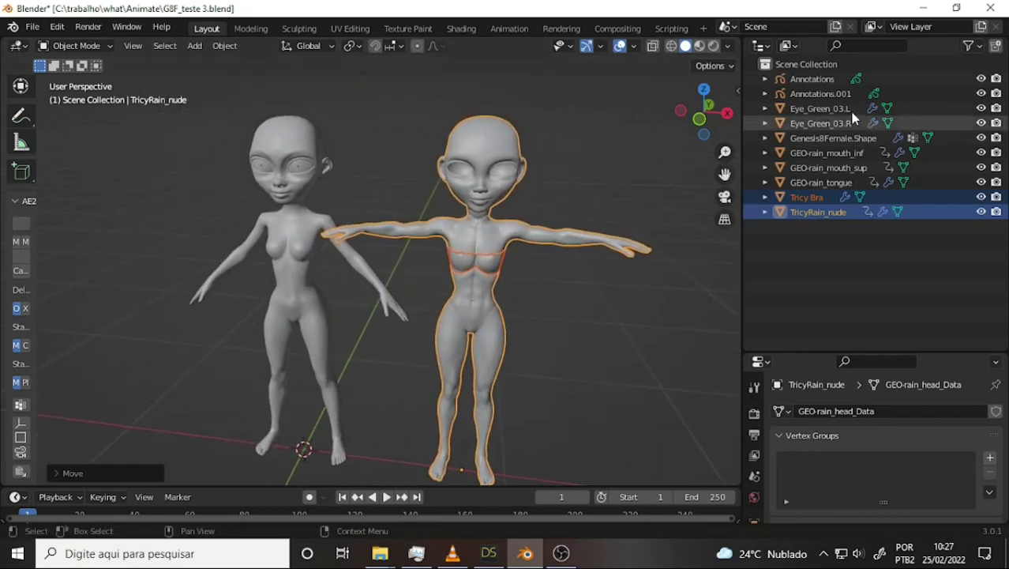
click(793, 65)
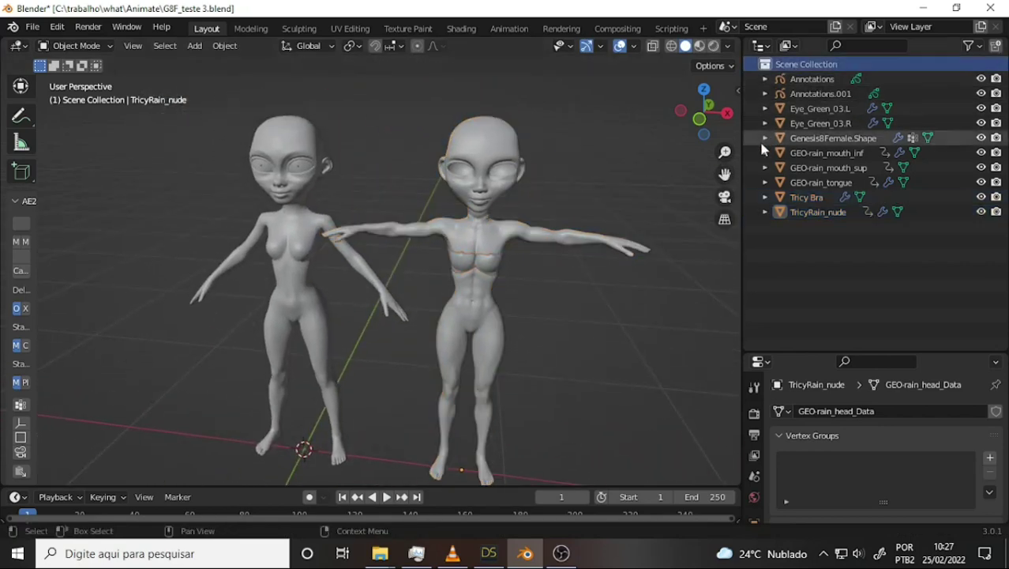
Append the Area lights through the Camera from Tricy 2022 07 Rain 16.blend.
click(33, 28)
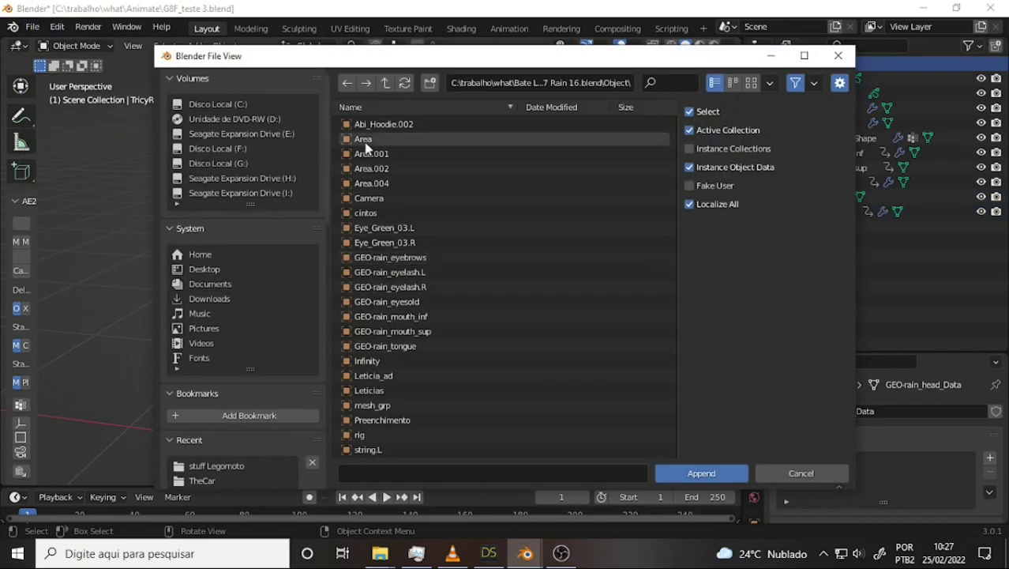
click(365, 139)
shift+click(369, 199)
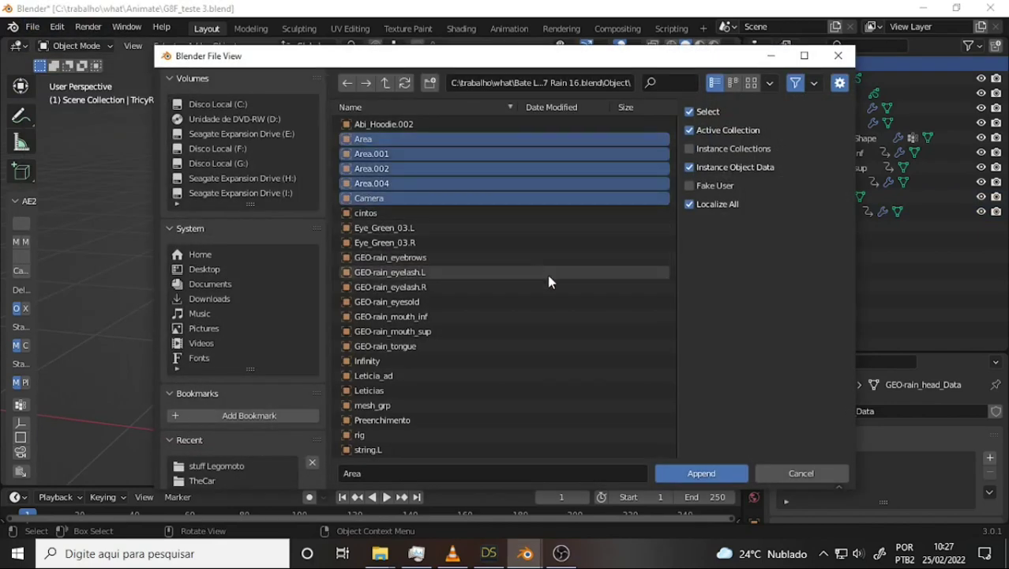
click(700, 474)
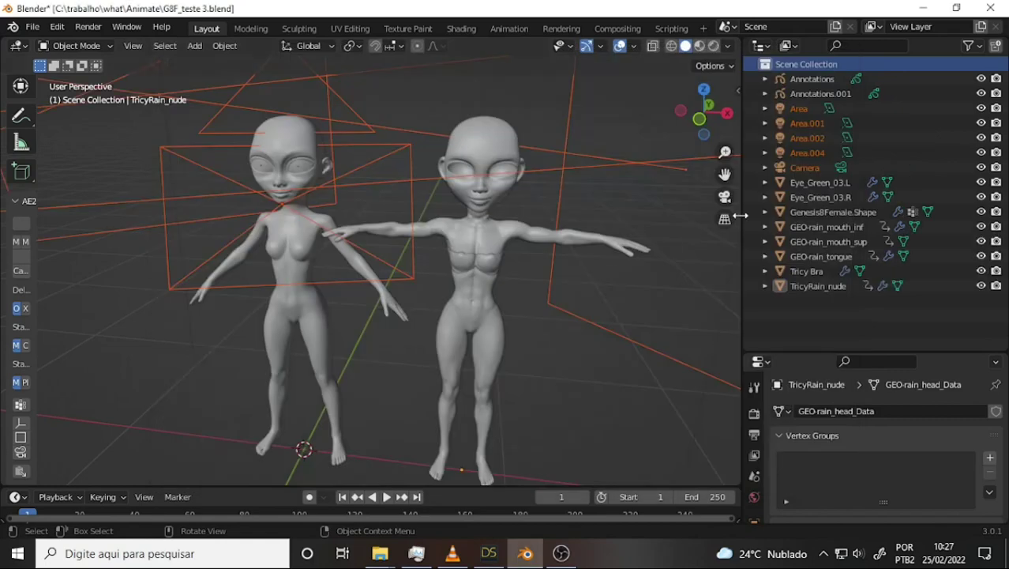
Move the lights and camera into a new 'Coll Studio' collection and show viewport-disable toggles.
key(m)
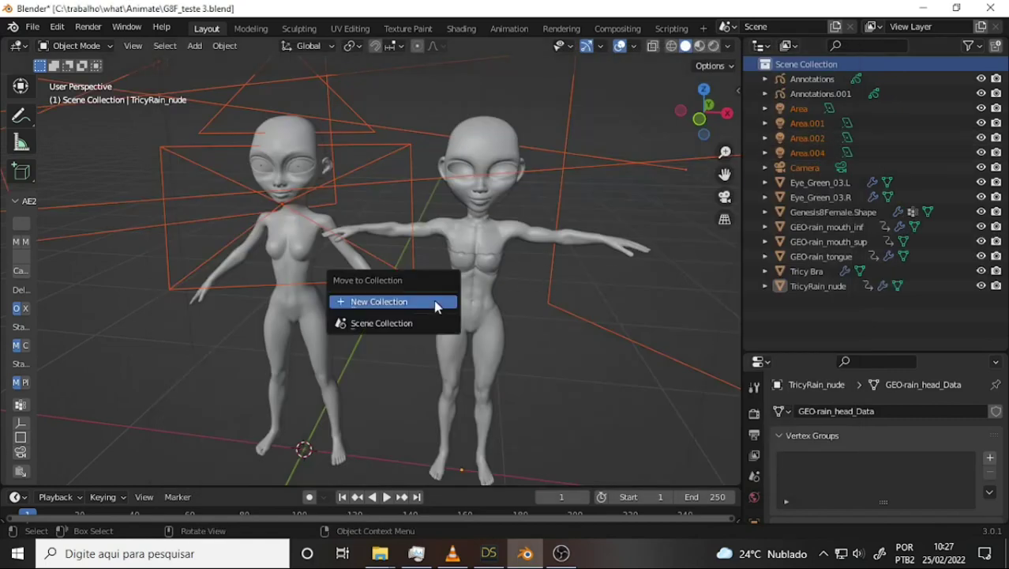
click(383, 301)
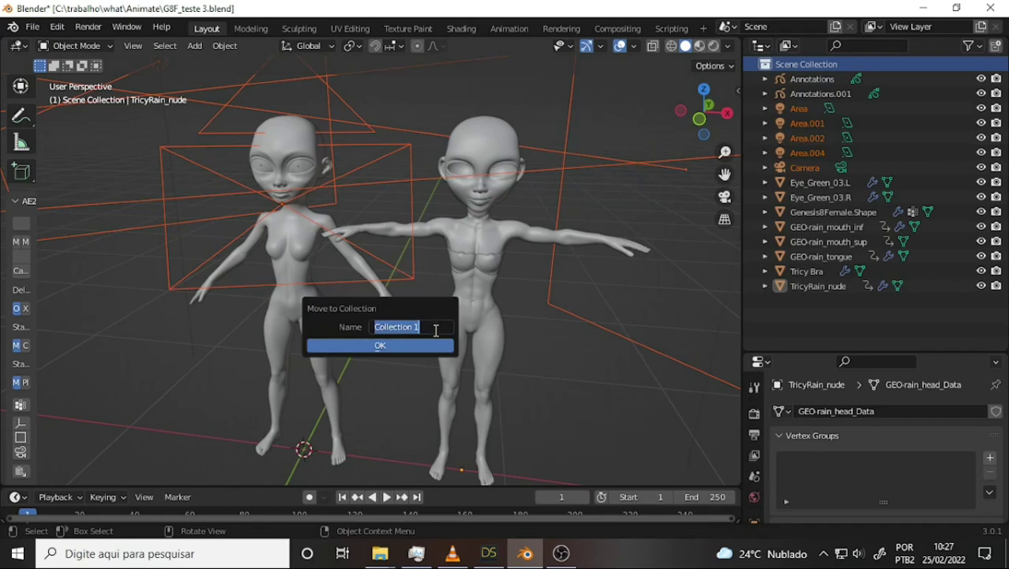
drag(435, 331, 393, 347)
text(ll S)
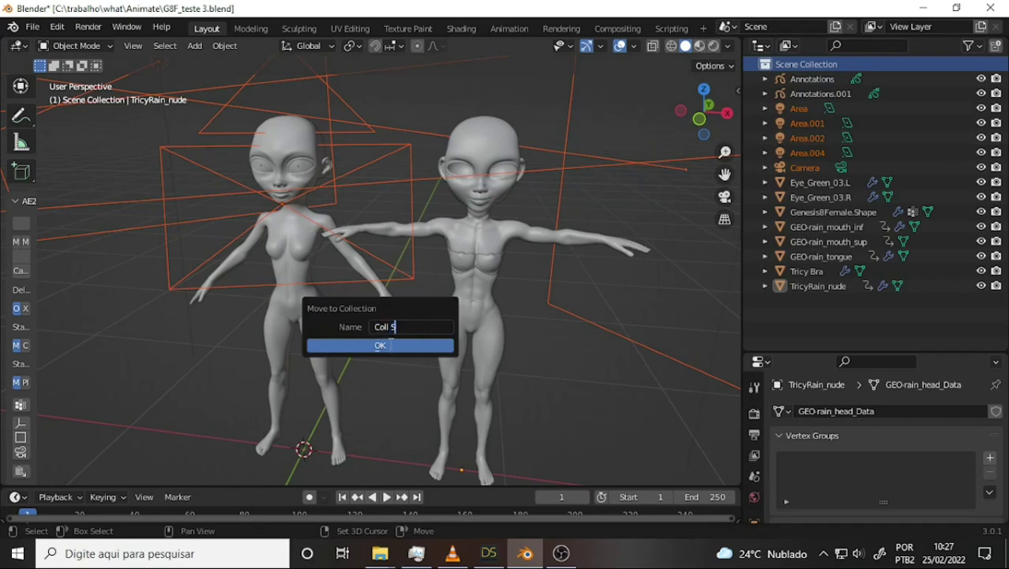
text( 5)
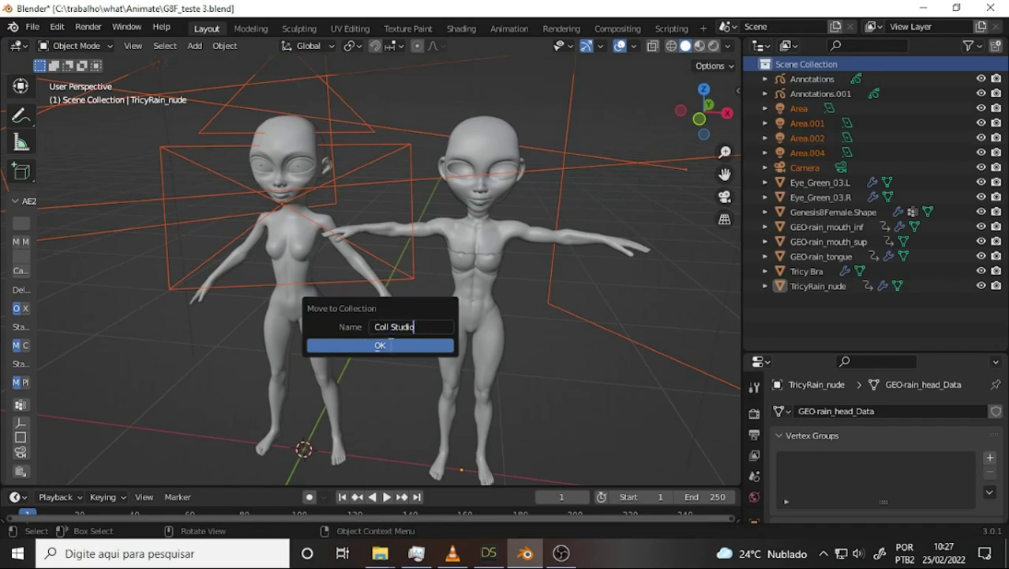
click(382, 347)
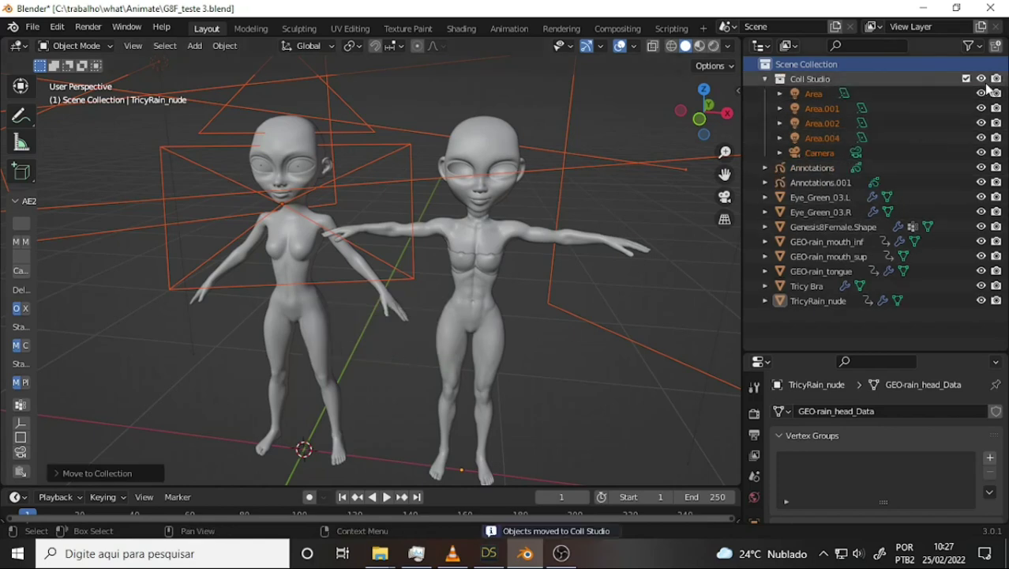
click(970, 45)
Switch the viewport to Material Preview, adjust the view, and select Genesis8Female.
click(898, 93)
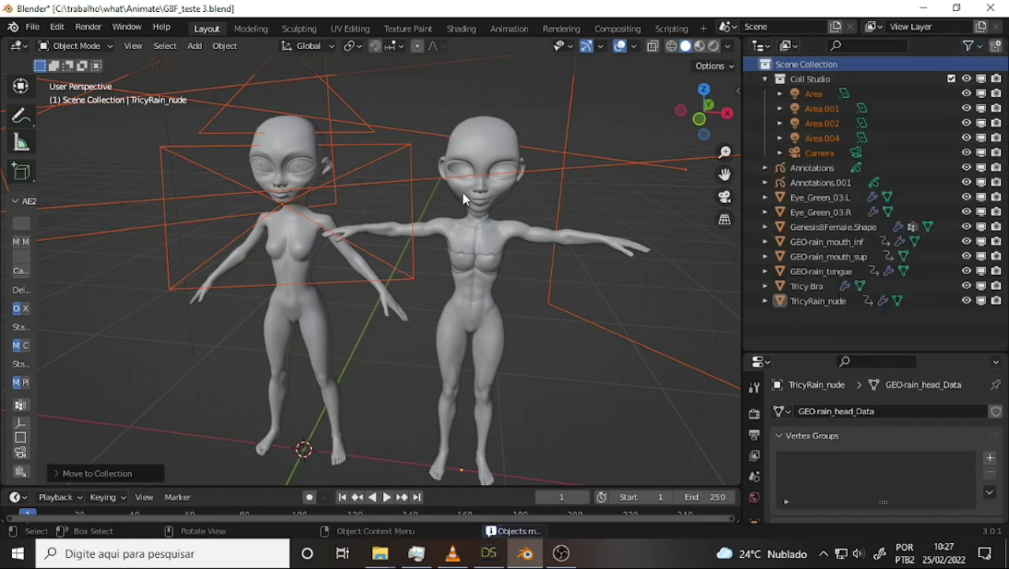
key(z)
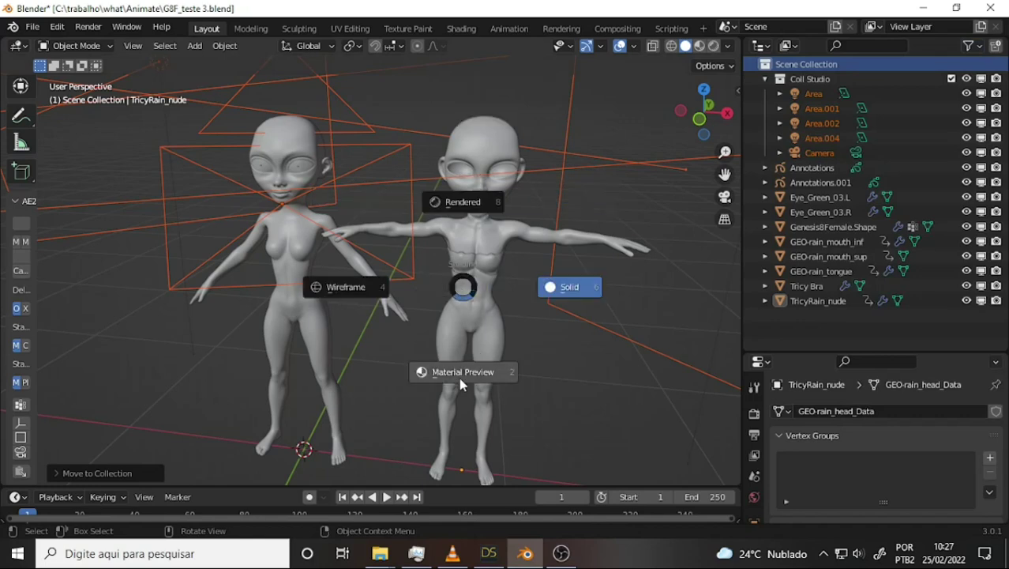
click(462, 378)
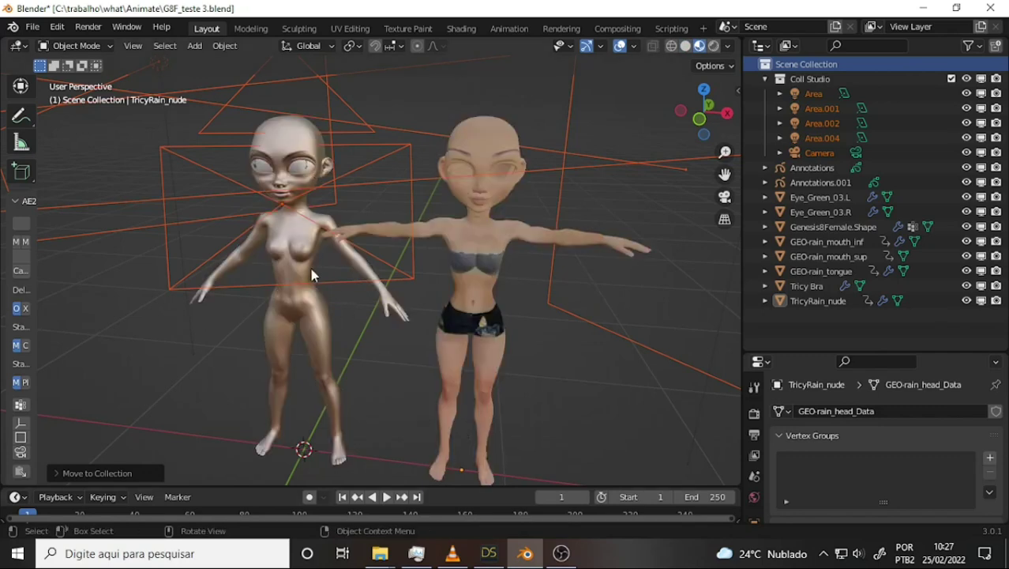
scroll(654, 230, up, 5)
scroll(554, 207, down, 4)
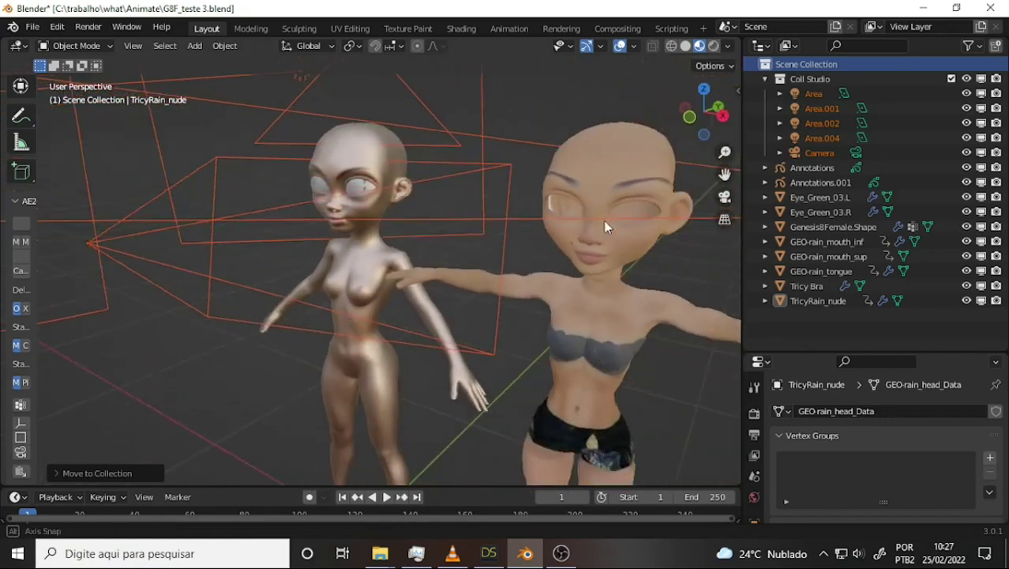
middle_drag(609, 225, 633, 222)
click(317, 309)
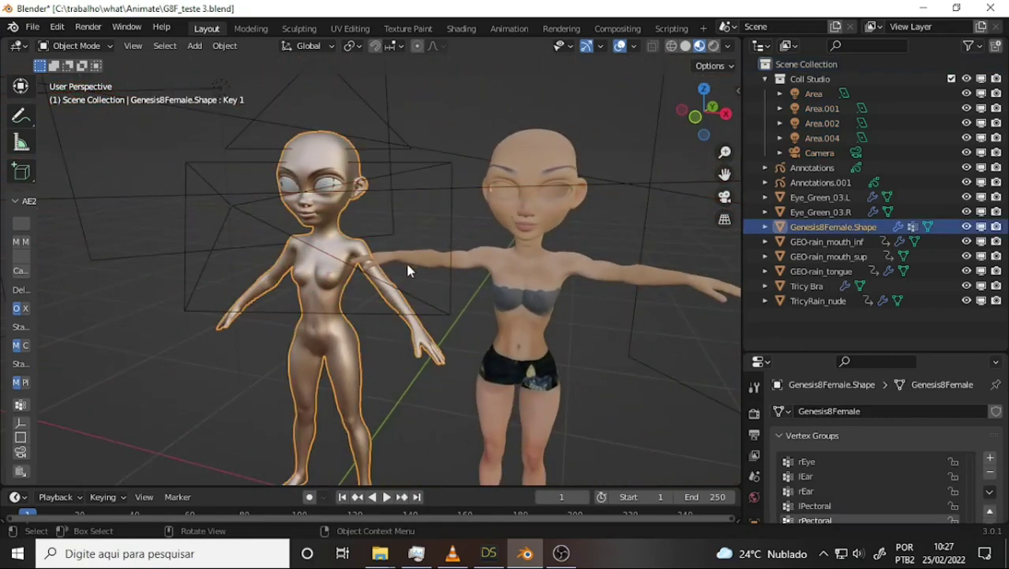
scroll(407, 265, up, 5)
scroll(409, 261, down, 3)
scroll(420, 257, down, 2)
scroll(523, 267, up, 3)
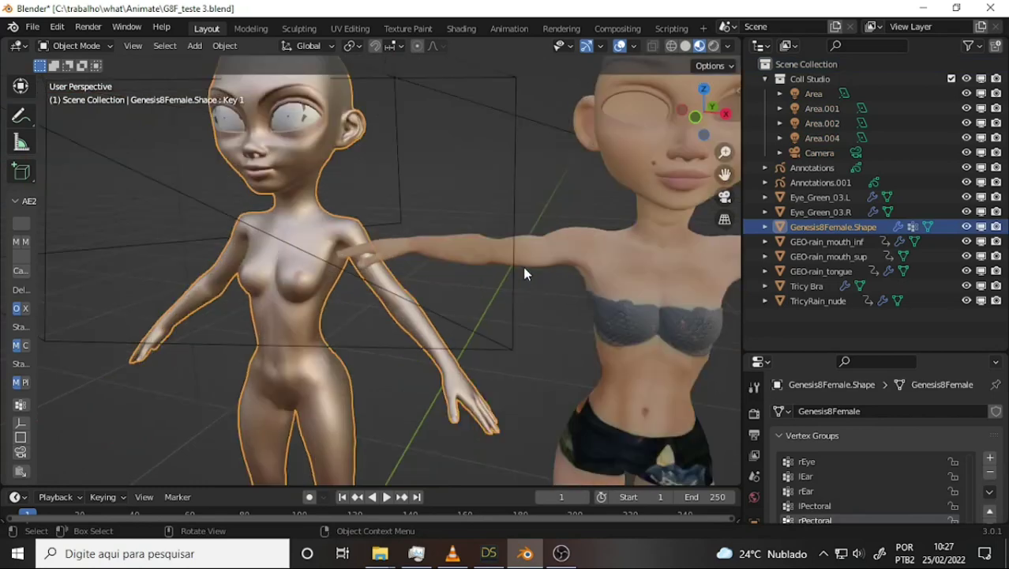
click(487, 557)
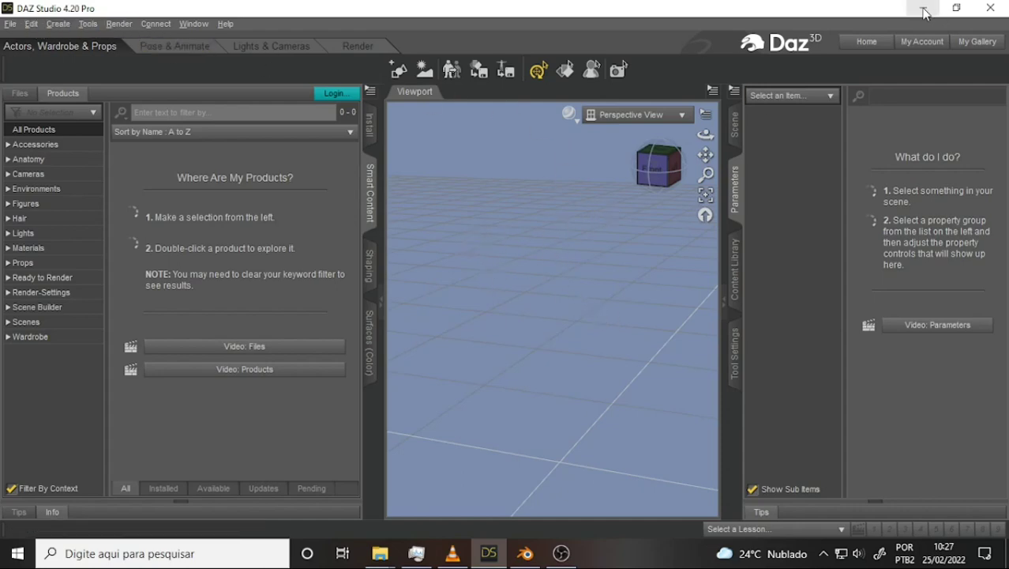
click(933, 11)
Enlarge the Properties area and drag Genesis8Female's Key 1 value down to 0.000.
scroll(471, 201, down, 5)
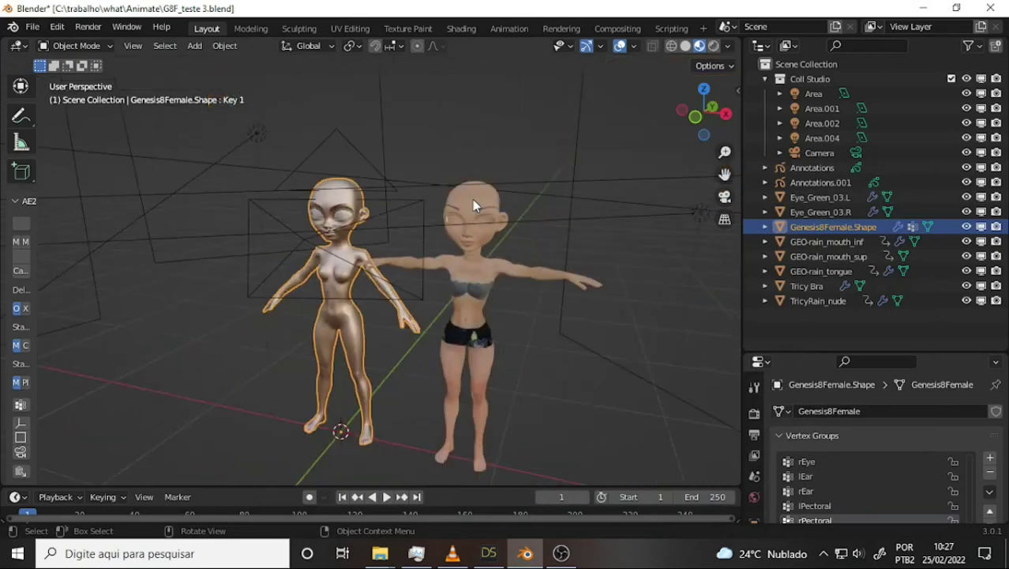
scroll(473, 201, up, 5)
scroll(433, 205, down, 5)
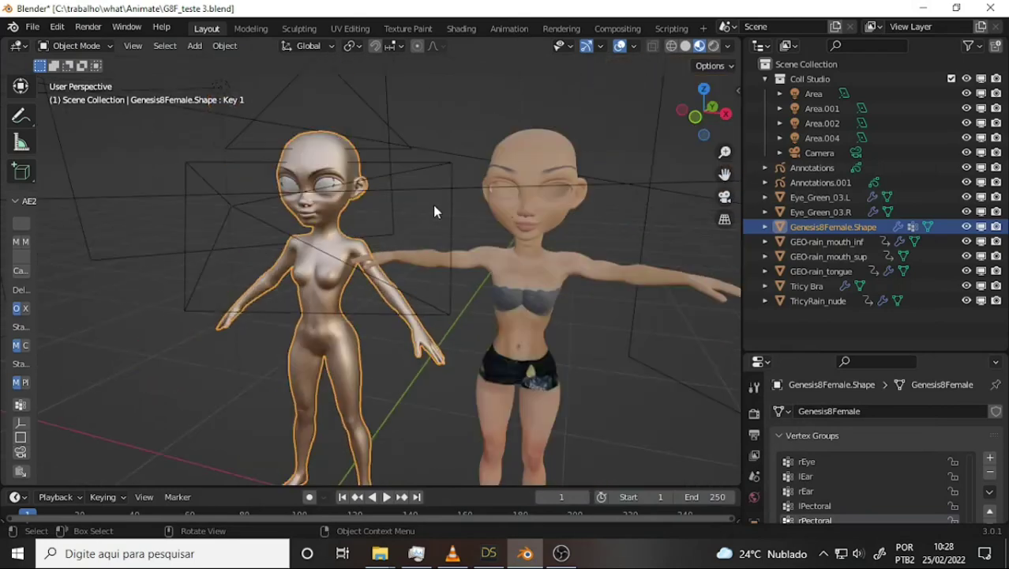
scroll(433, 204, up, 5)
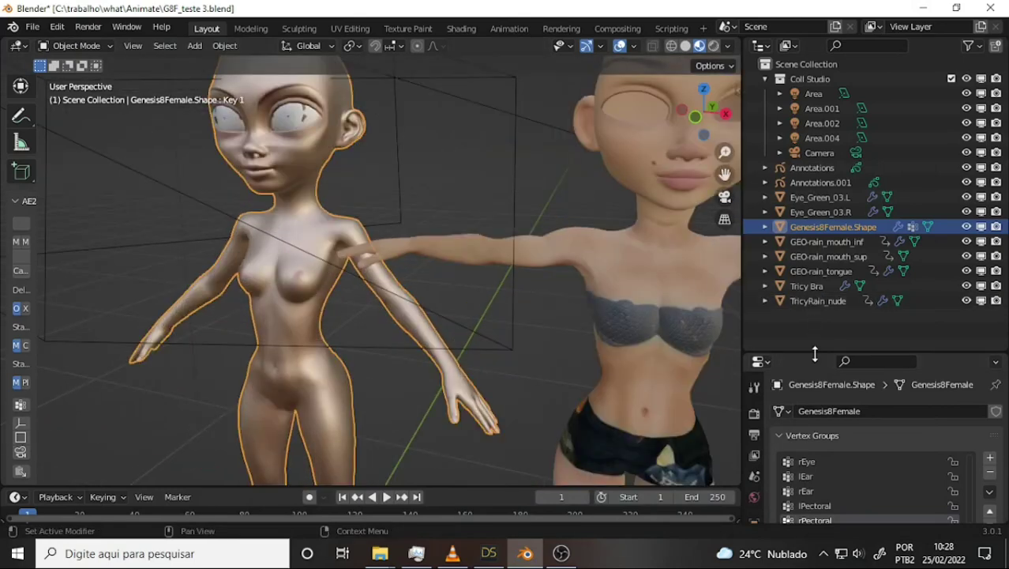
drag(822, 354, 840, 129)
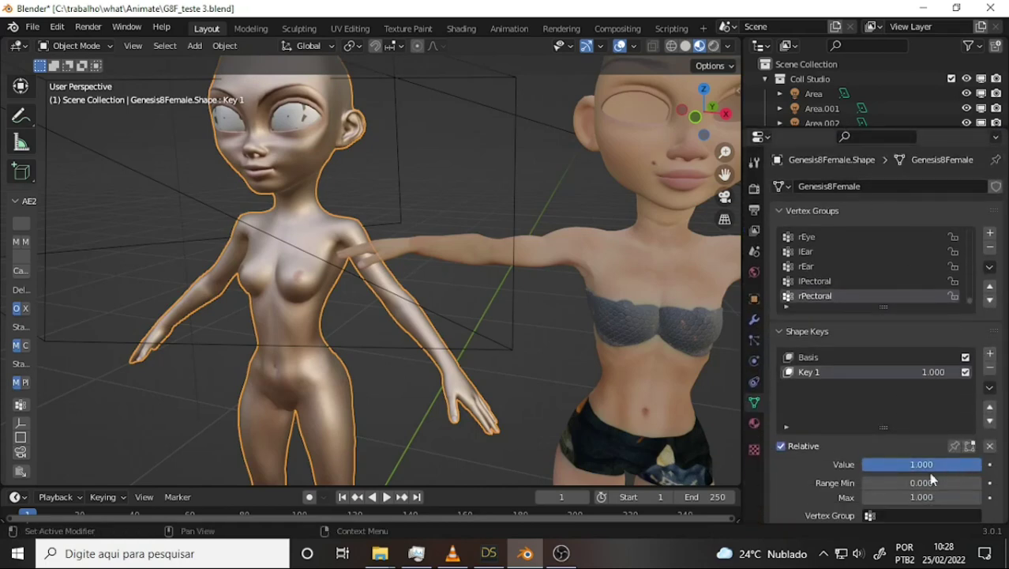
drag(948, 464, 865, 464)
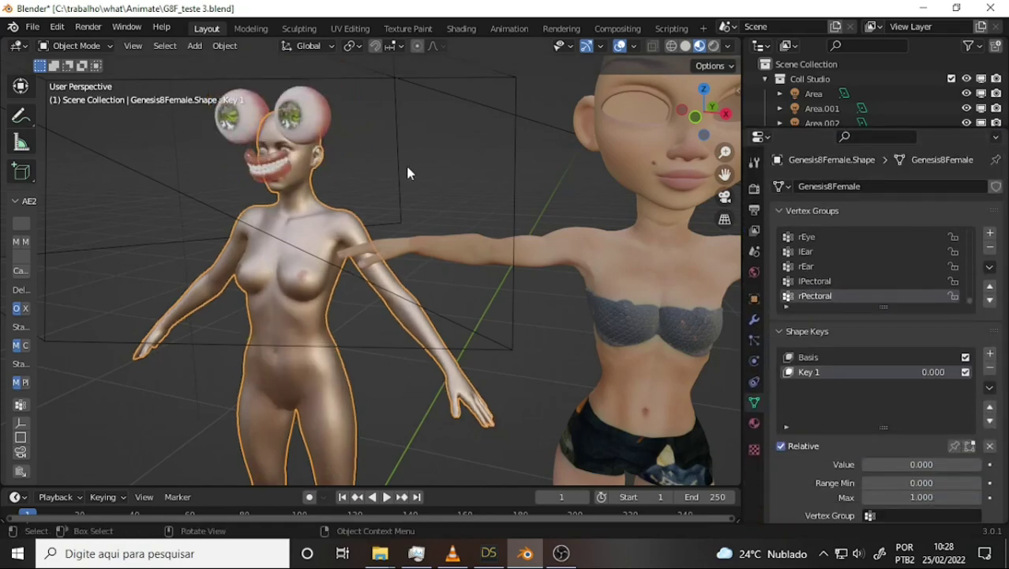
mouse_move(397, 157)
middle_down()
mouse_move(550, 175)
mouse_move(450, 177)
middle_up()
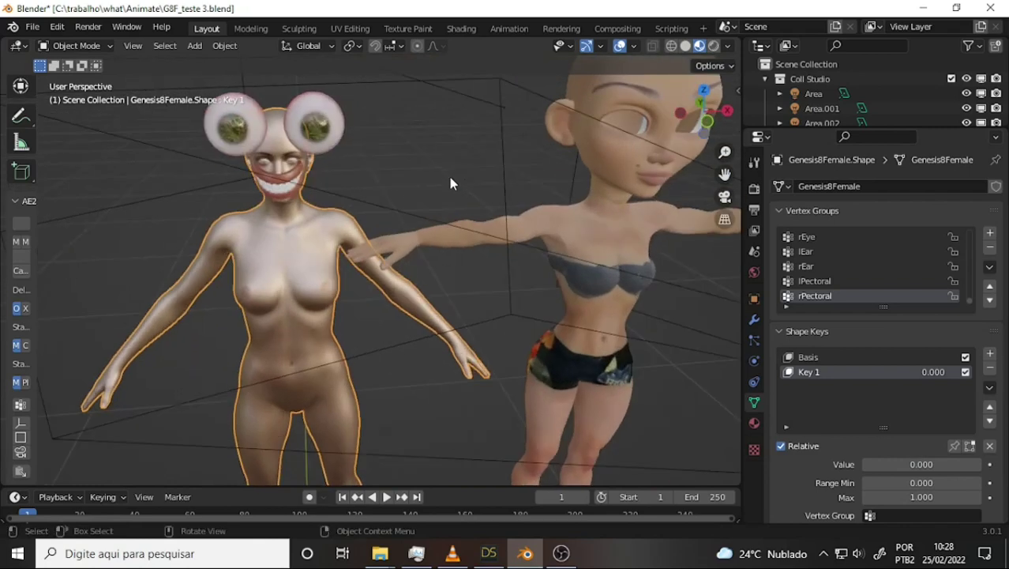
Select the floating eyes and mouth parts, try an X move, then cancel it.
click(319, 137)
shift+click(267, 174)
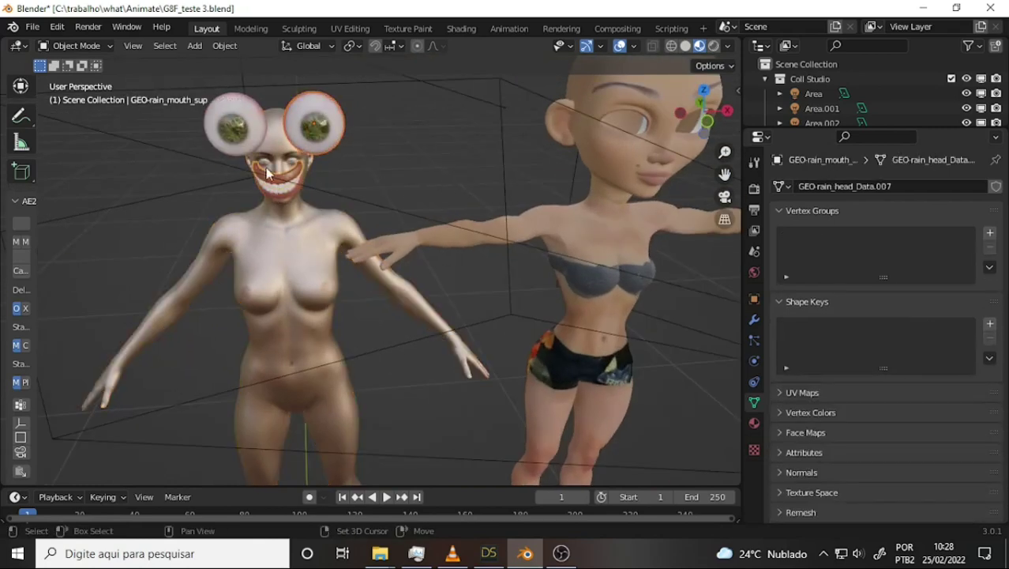
shift+click(283, 199)
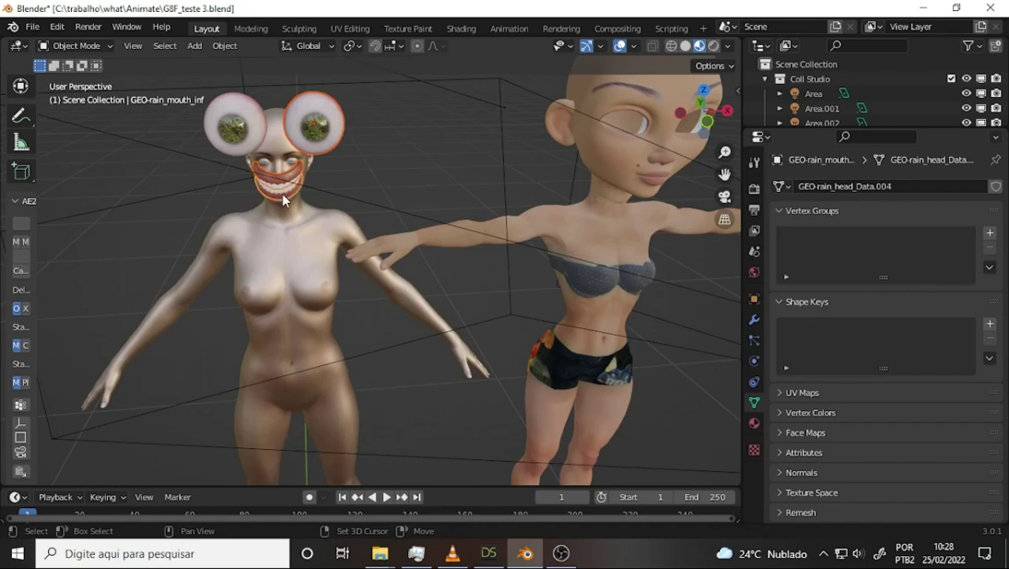
shift+click(228, 126)
key(g)
key(x)
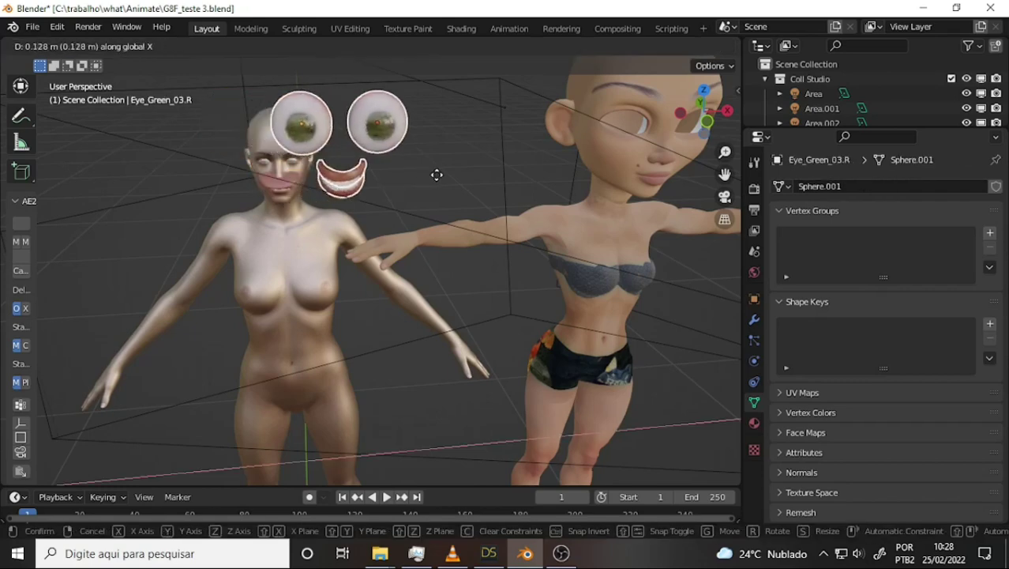
key(Escape)
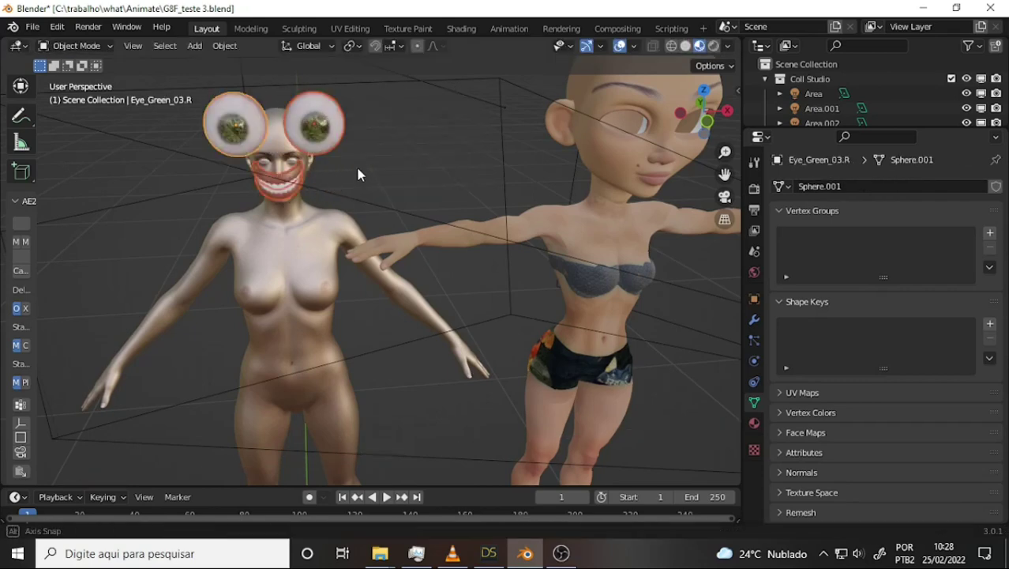
Orbit to a top view and frame the Genesis8Female body, then the Eye_Green_03.L eye.
mouse_move(355, 163)
middle_down()
mouse_move(186, 186)
mouse_move(294, 273)
middle_up()
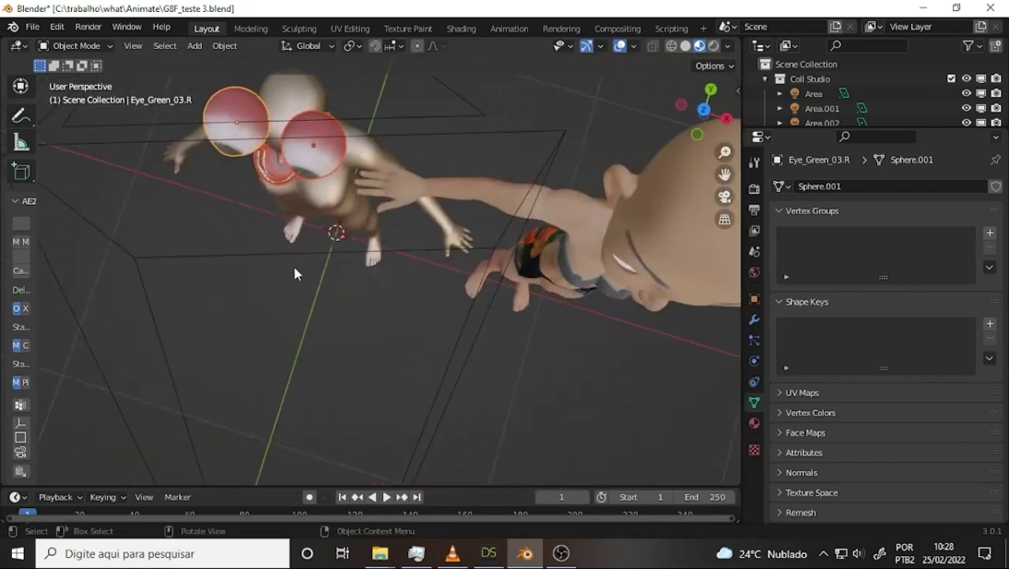
shift+click(284, 175)
key(KP_Decimal)
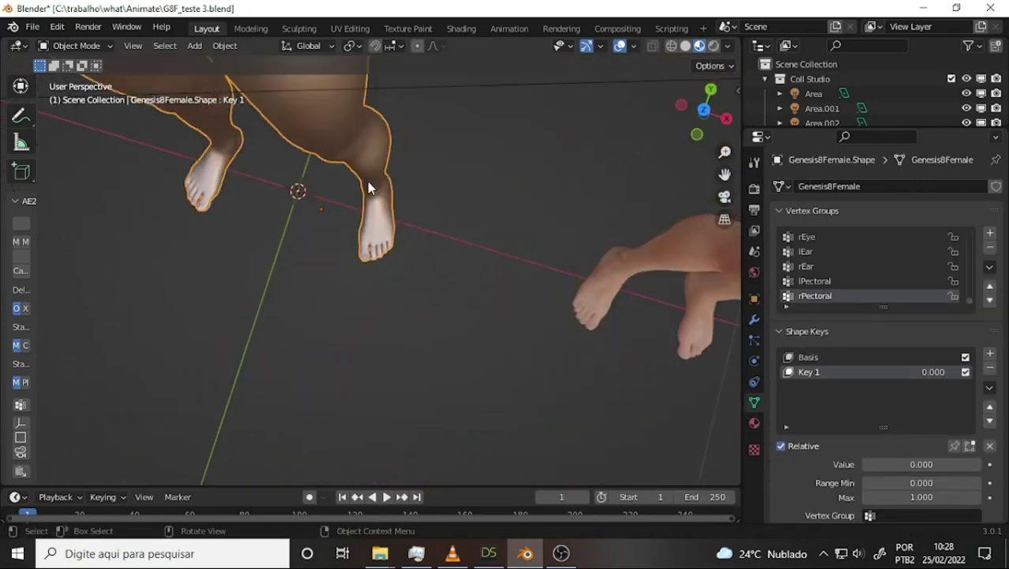
click(359, 203)
key(KP_Decimal)
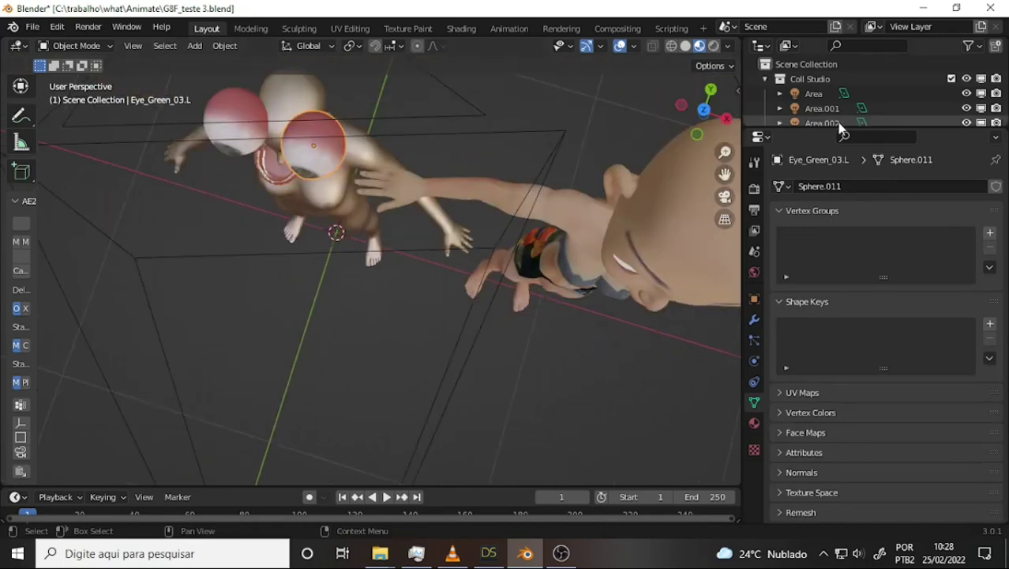
Add Eye_Green_03.R, both mouth parts and the tongue, then slide them along X onto TricyRain.
drag(825, 128, 822, 336)
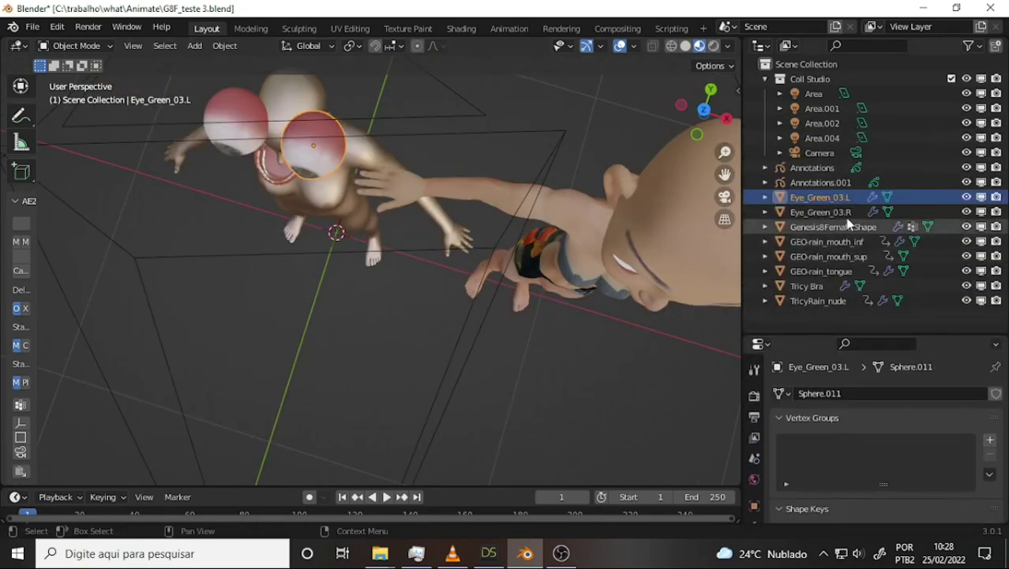
ctrl+click(825, 213)
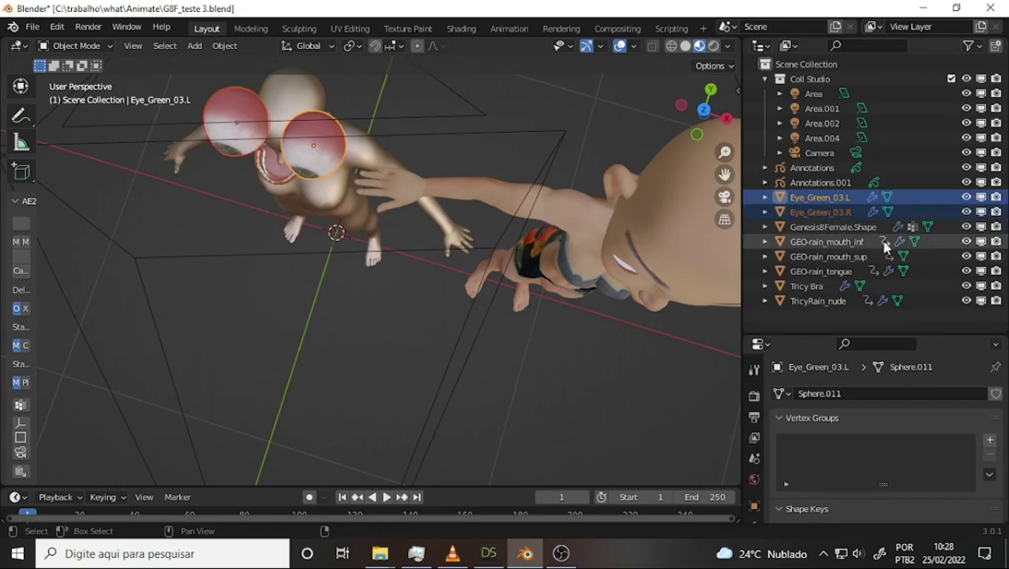
ctrl+click(826, 241)
ctrl+click(830, 256)
ctrl+click(831, 273)
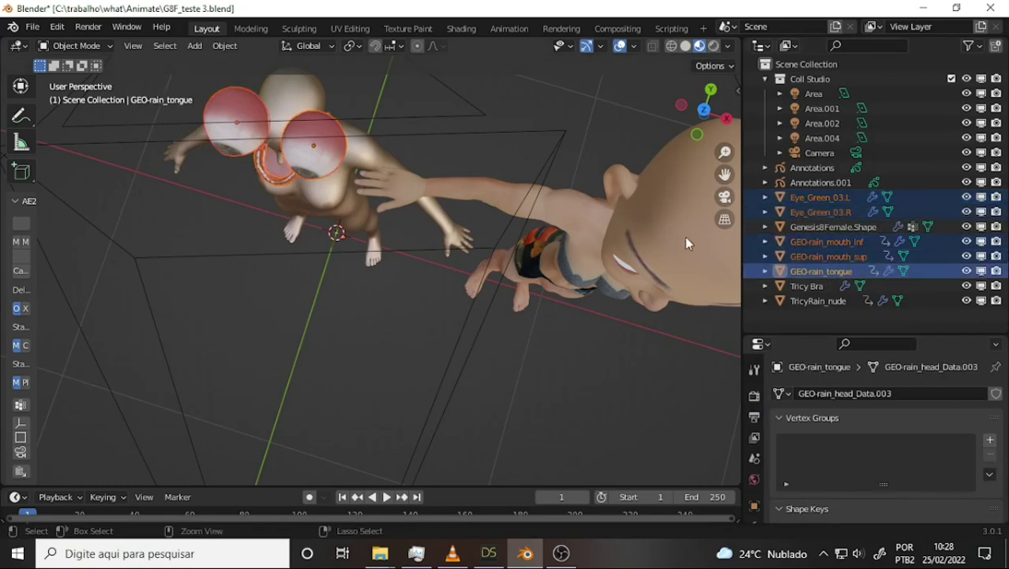
mouse_move(704, 101)
mouse_down()
mouse_move(722, 68)
mouse_move(700, 81)
mouse_up()
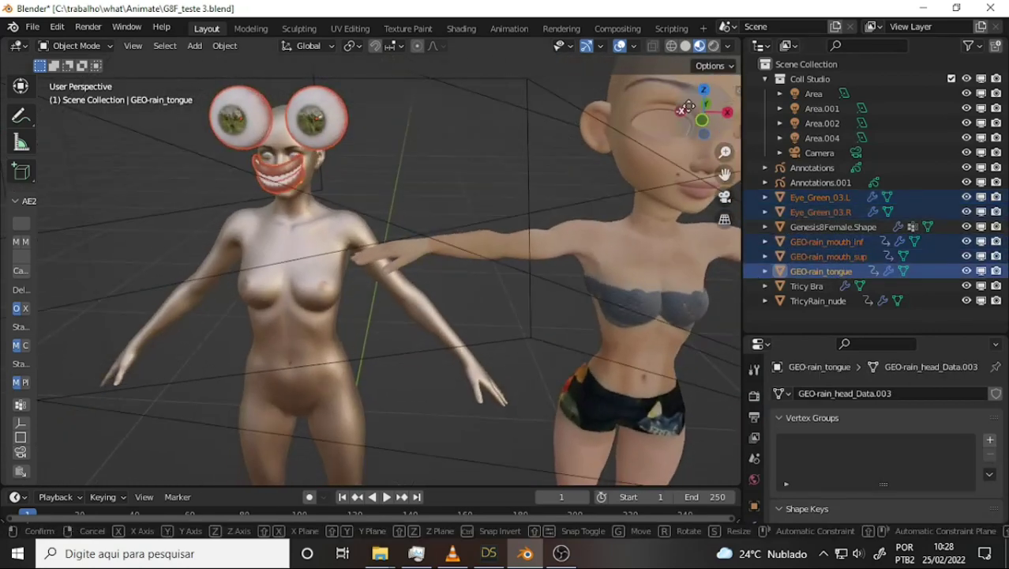
key(g)
key(x)
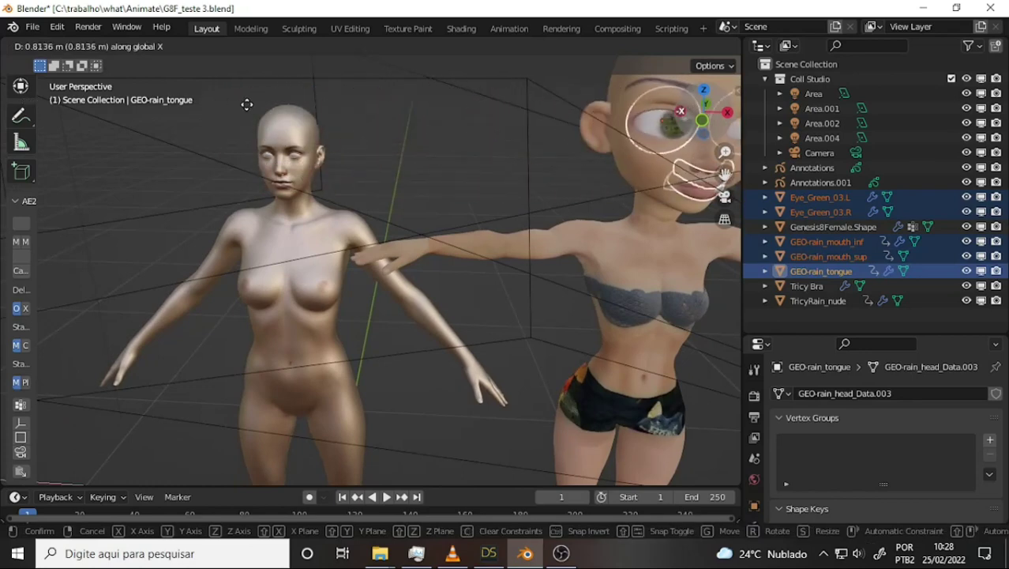
click(244, 104)
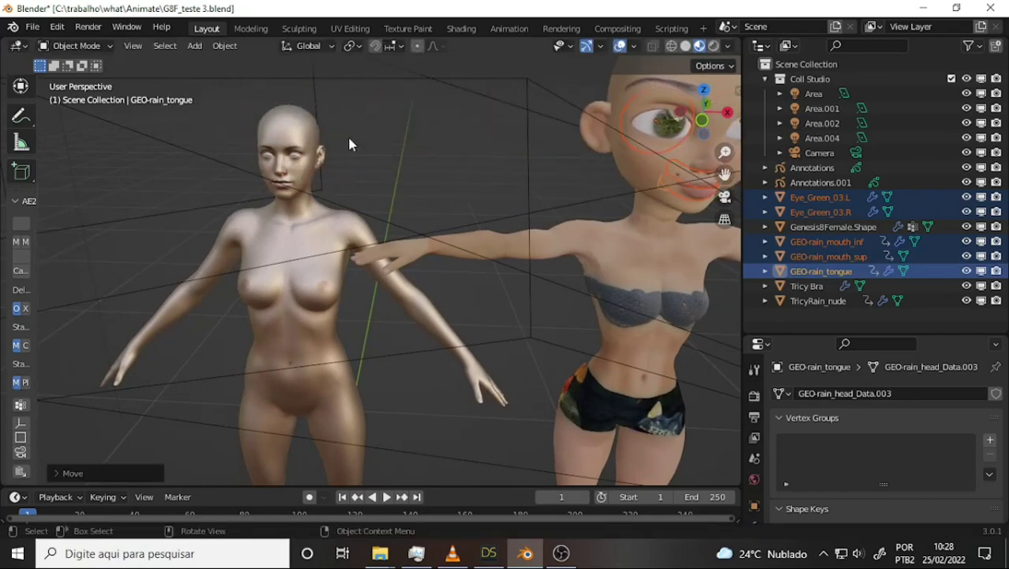
scroll(424, 120, down, 3)
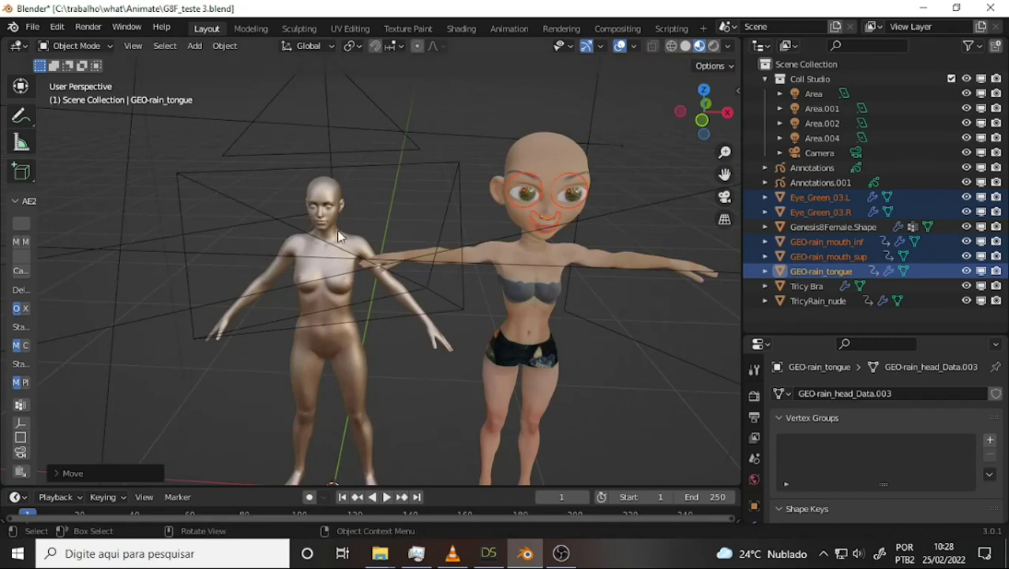
click(322, 209)
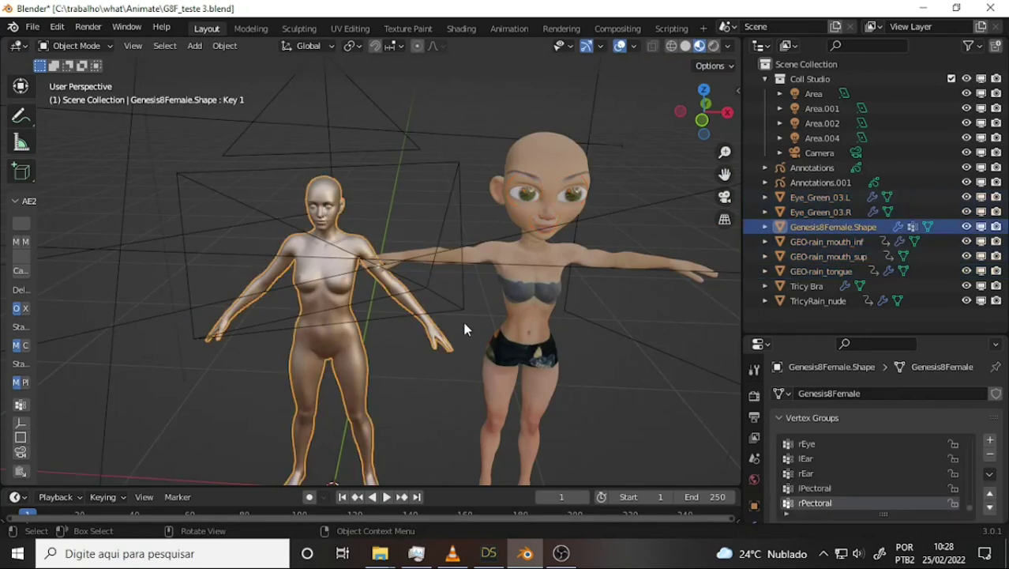
click(451, 555)
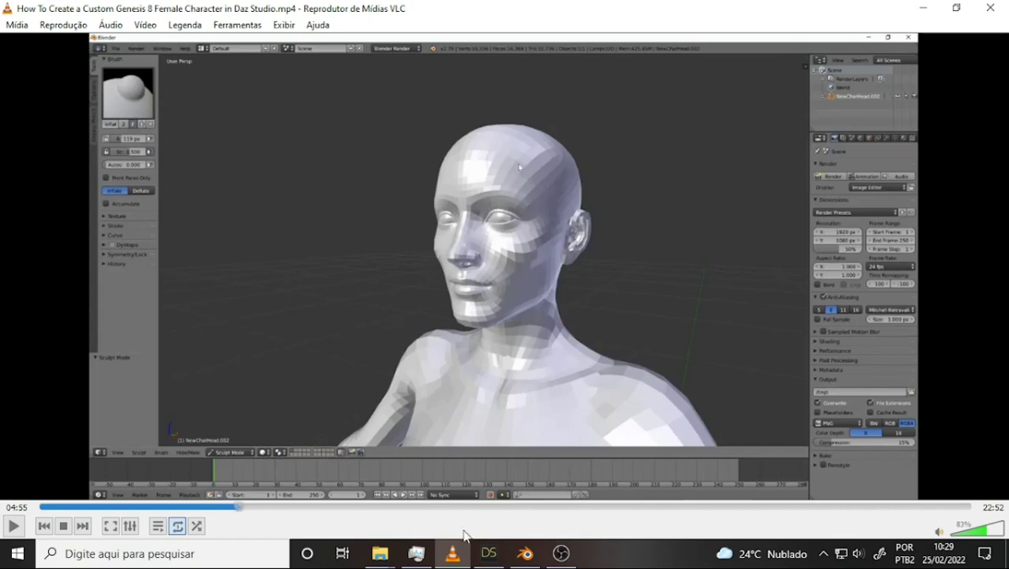
click(527, 552)
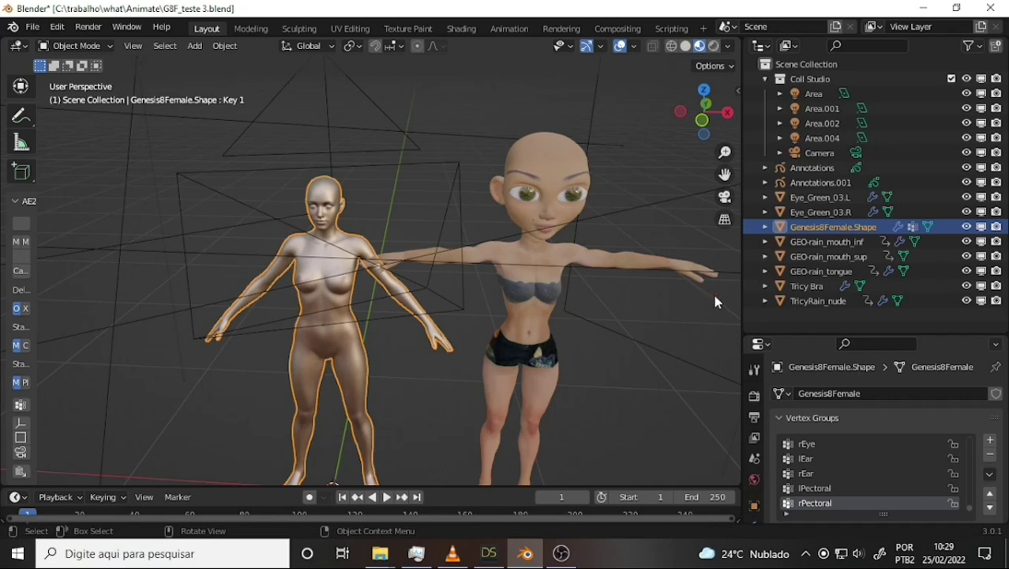
Enlarge Properties, scroll to Shape Keys and drag Key 1 up to 1.000.
drag(814, 335, 816, 186)
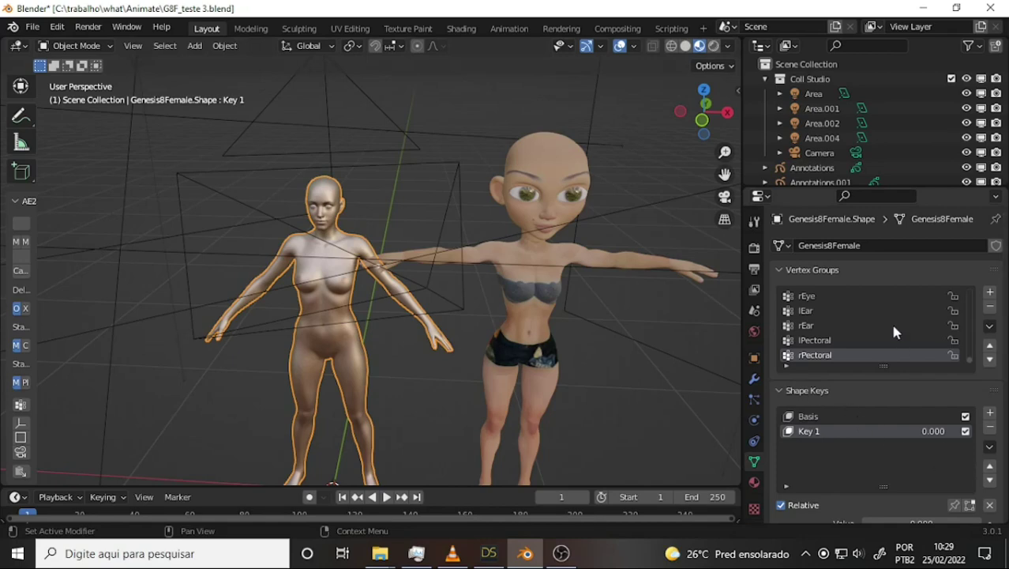
mouse_move(1004, 329)
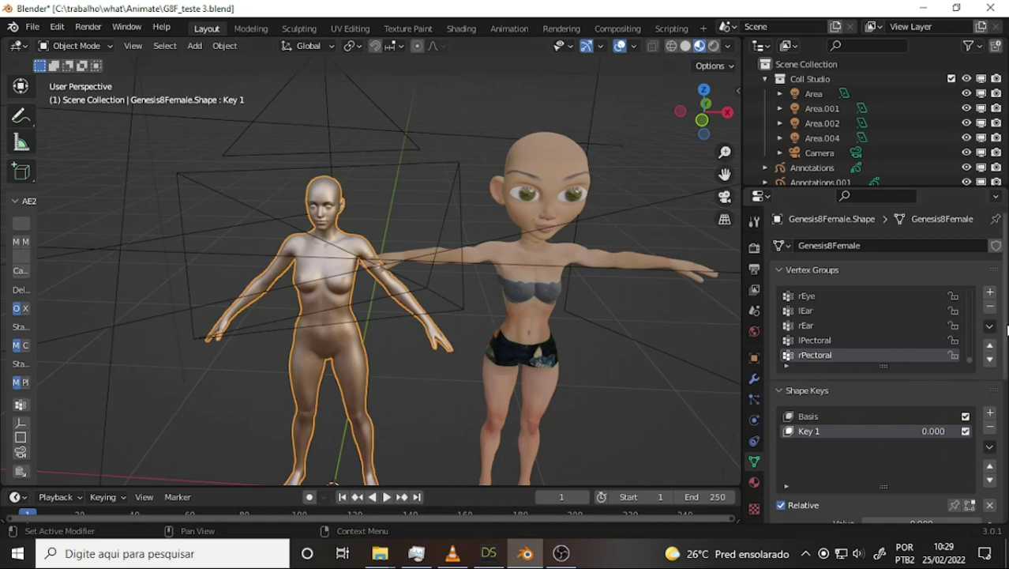
scroll(1004, 335, down, 1)
scroll(1005, 335, down, 4)
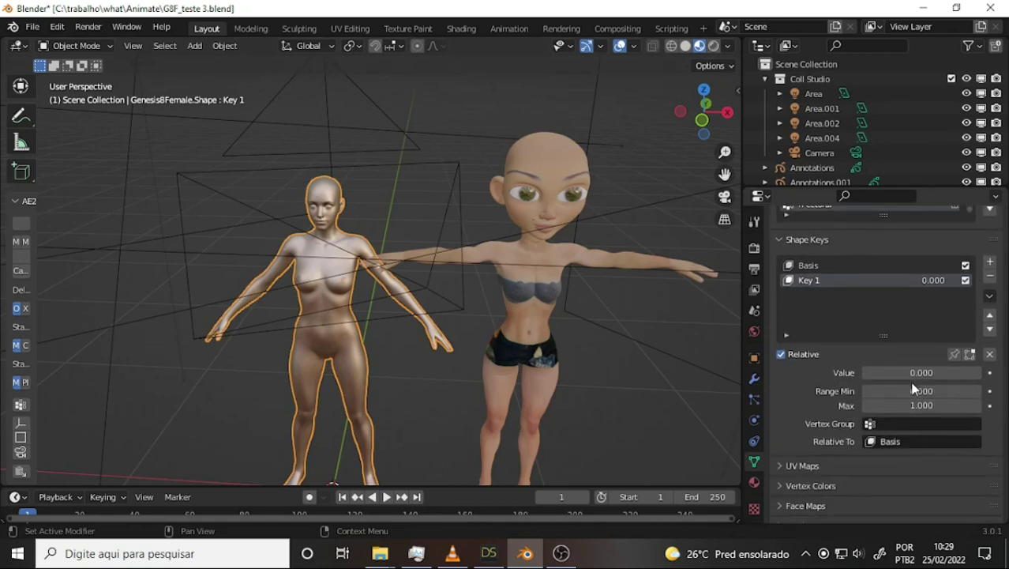
mouse_move(916, 377)
mouse_down()
mouse_move(979, 373)
mouse_move(869, 373)
mouse_move(980, 373)
mouse_up()
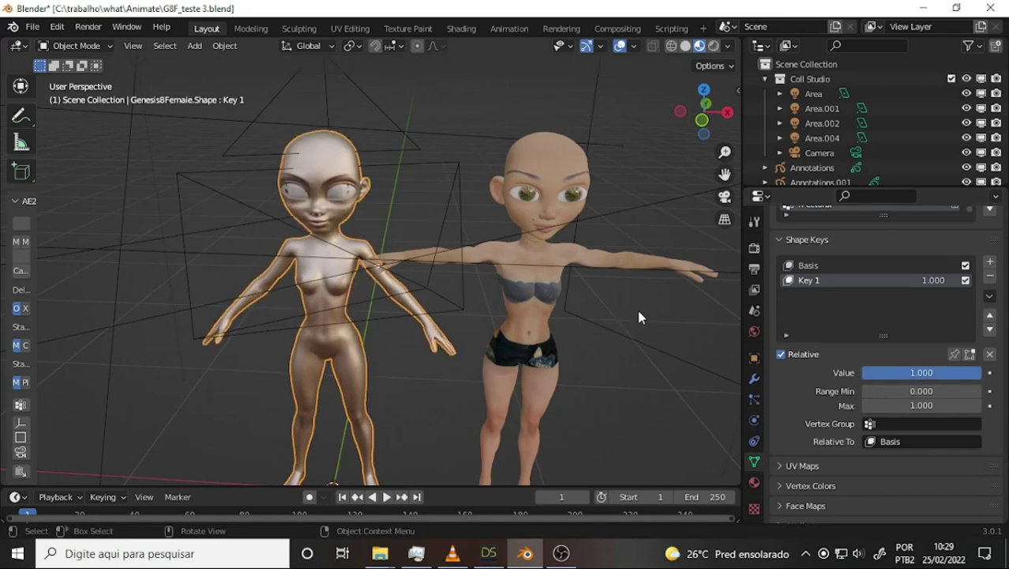
Drag Key 1 back and forth to compare the cartoon and realistic head shapes.
mouse_move(640, 316)
middle_down()
mouse_move(543, 254)
mouse_move(638, 263)
mouse_move(618, 265)
middle_up()
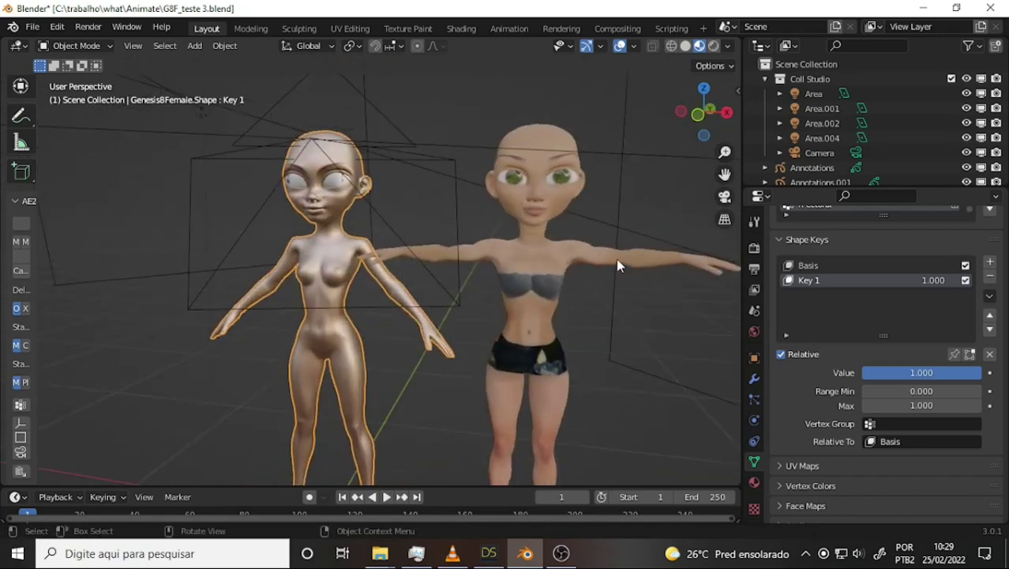
mouse_move(925, 376)
mouse_down()
mouse_move(863, 376)
mouse_move(979, 372)
mouse_up()
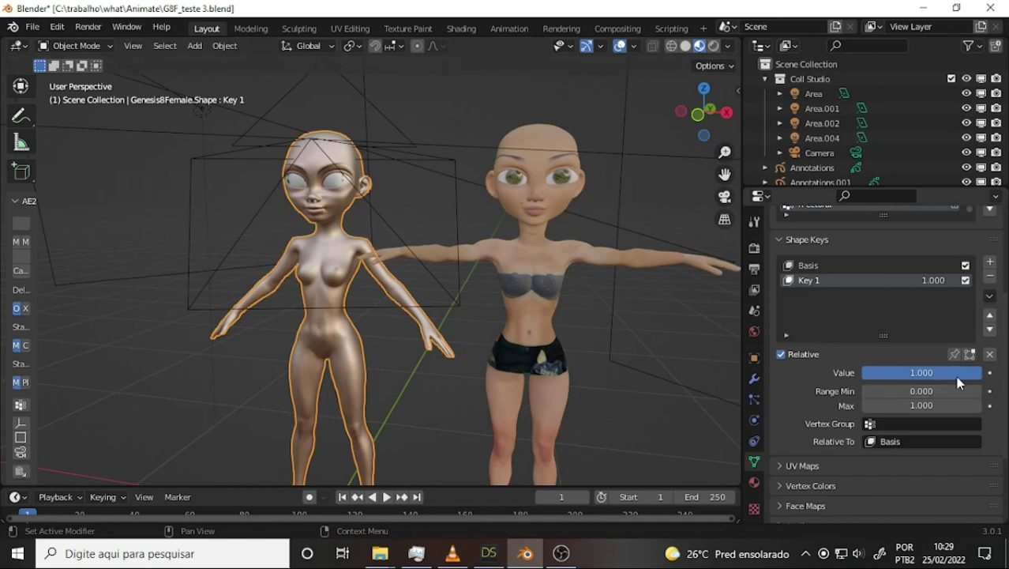
mouse_move(955, 376)
mouse_down()
mouse_move(865, 372)
mouse_move(978, 372)
mouse_up()
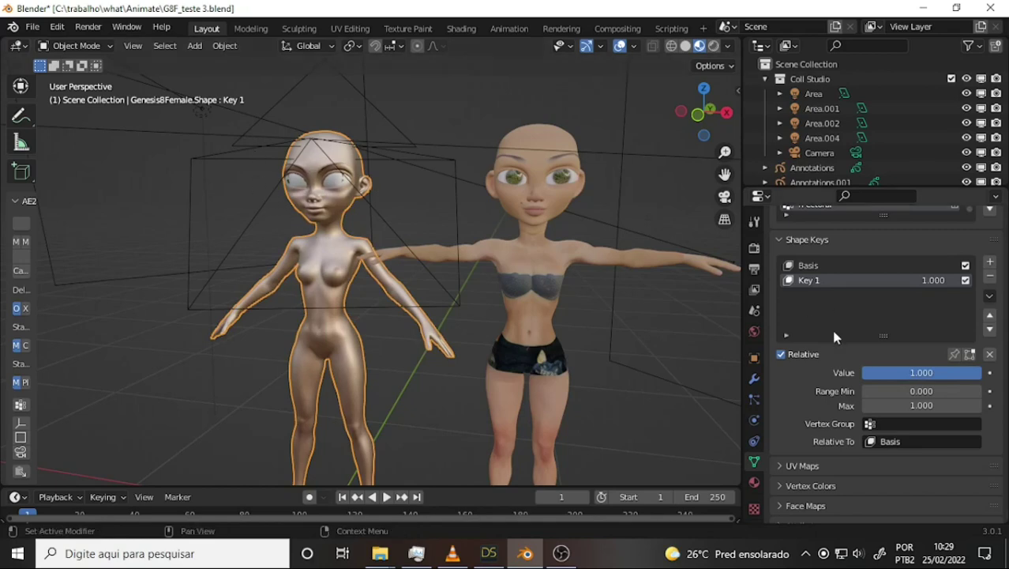
mouse_move(961, 371)
mouse_down()
mouse_move(865, 372)
mouse_move(978, 372)
mouse_up()
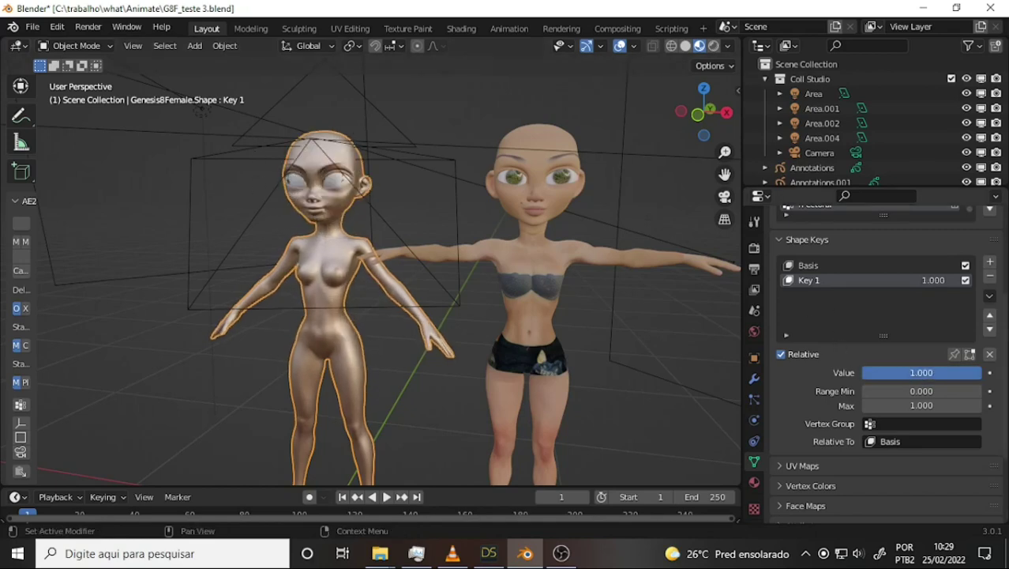
mouse_move(405, 183)
middle_down()
mouse_move(455, 248)
mouse_move(395, 171)
middle_up()
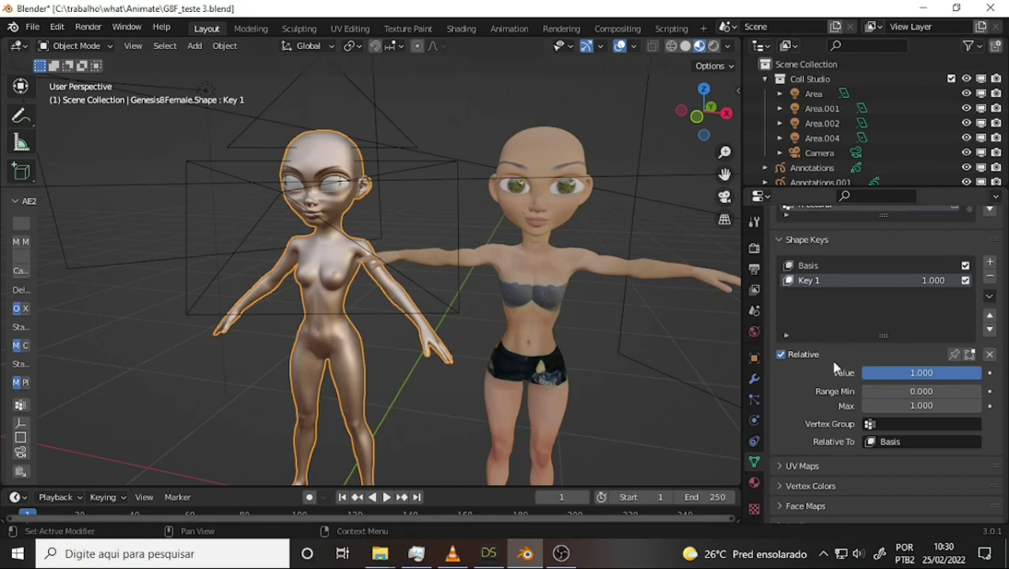
Select the Basis shape key and remove it with the minus button.
right_click(913, 377)
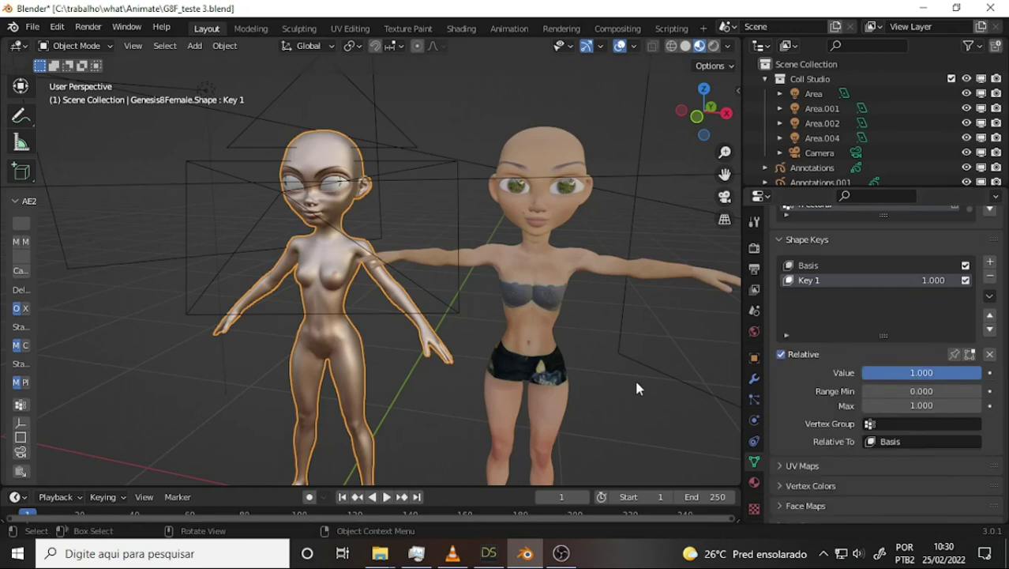
click(802, 268)
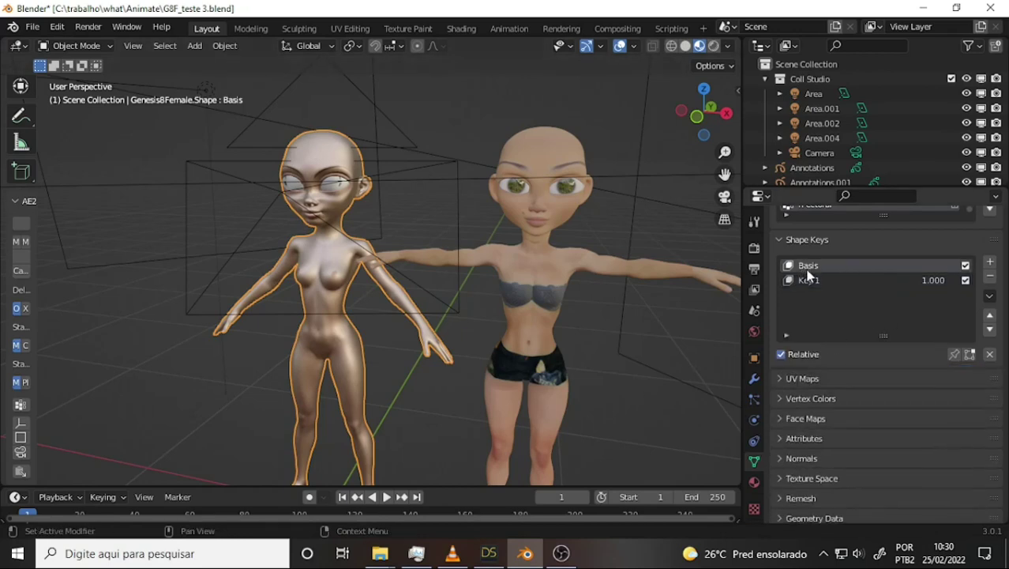
click(990, 276)
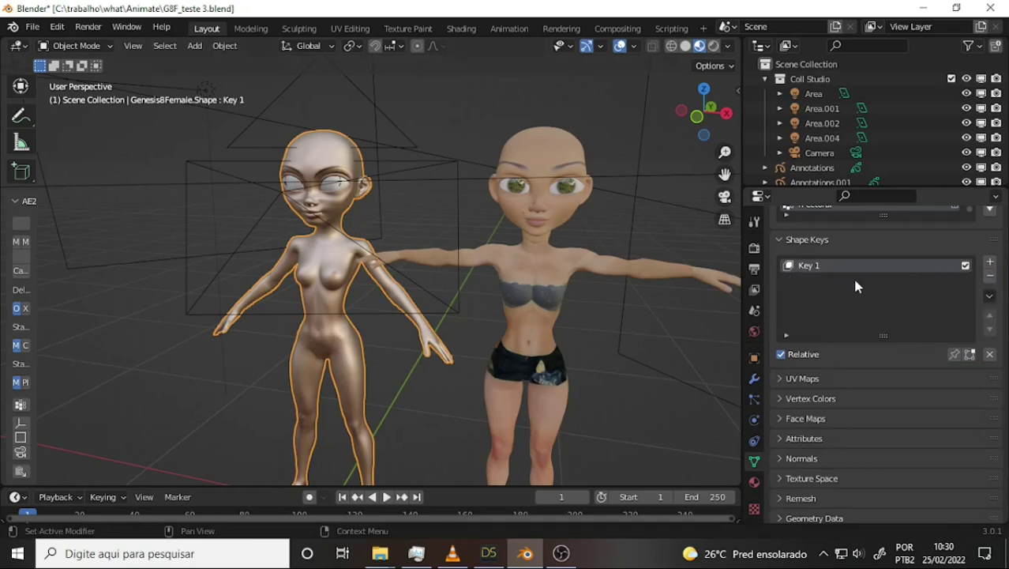
Remove Key 1, Genesis8Female's last shape key, keeping the cartoon head as the permanent shape.
click(990, 276)
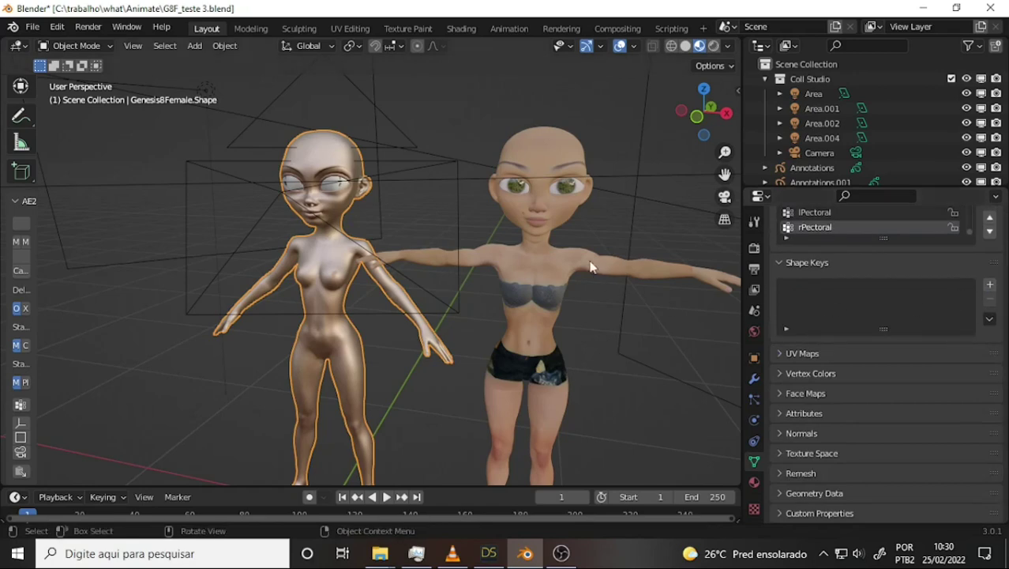
scroll(516, 197, up, 5)
scroll(499, 173, down, 5)
scroll(380, 158, up, 3)
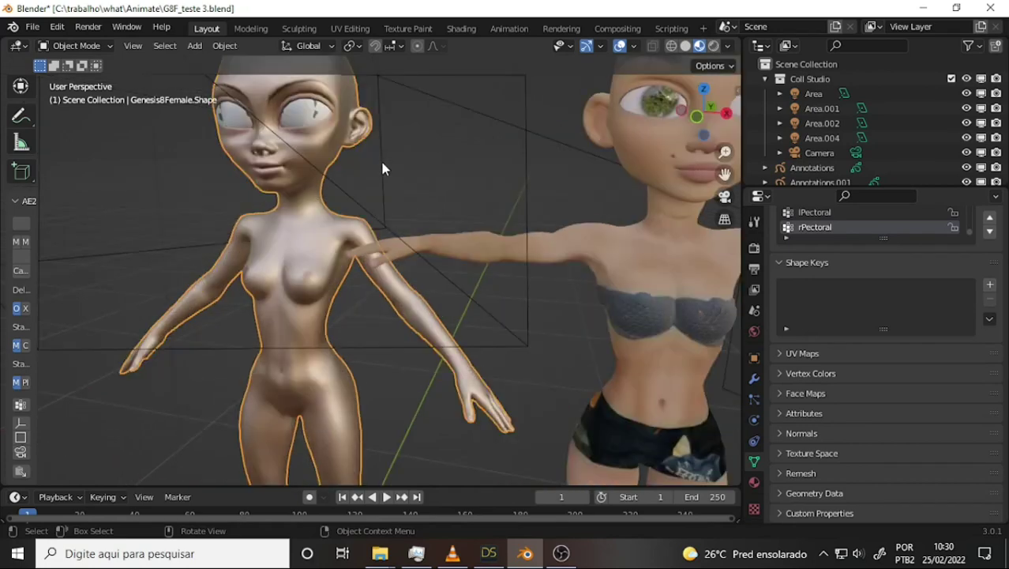
scroll(382, 168, down, 3)
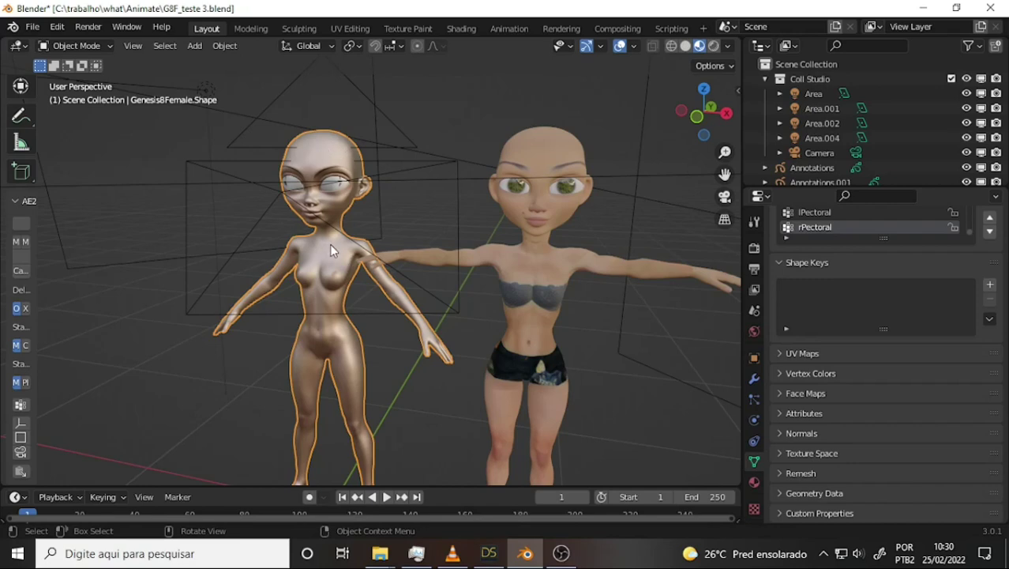
Switch to the Shading workspace and frame both characters in the viewport.
click(461, 29)
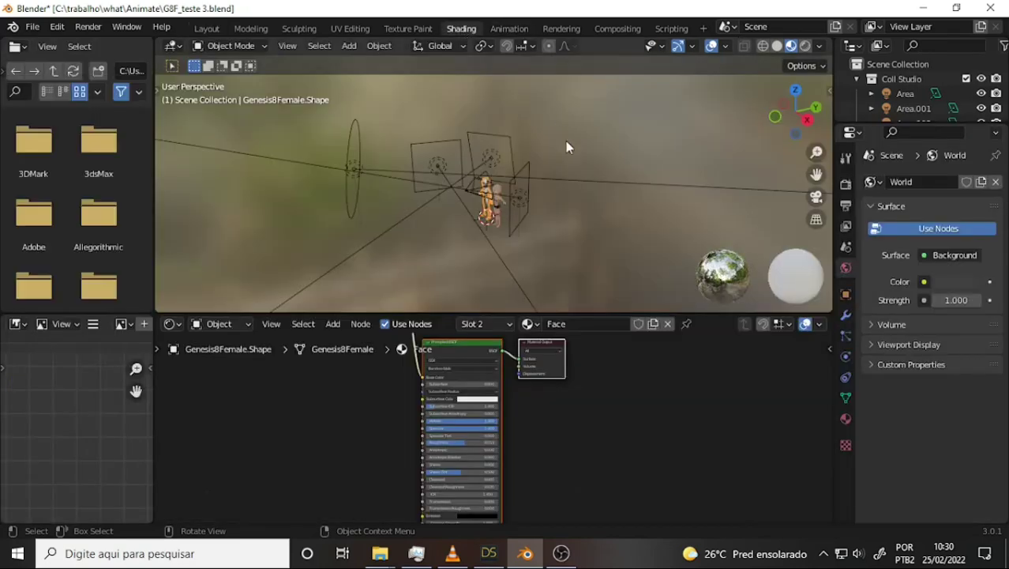
scroll(566, 141, up, 5)
middle_drag(565, 143, 632, 119)
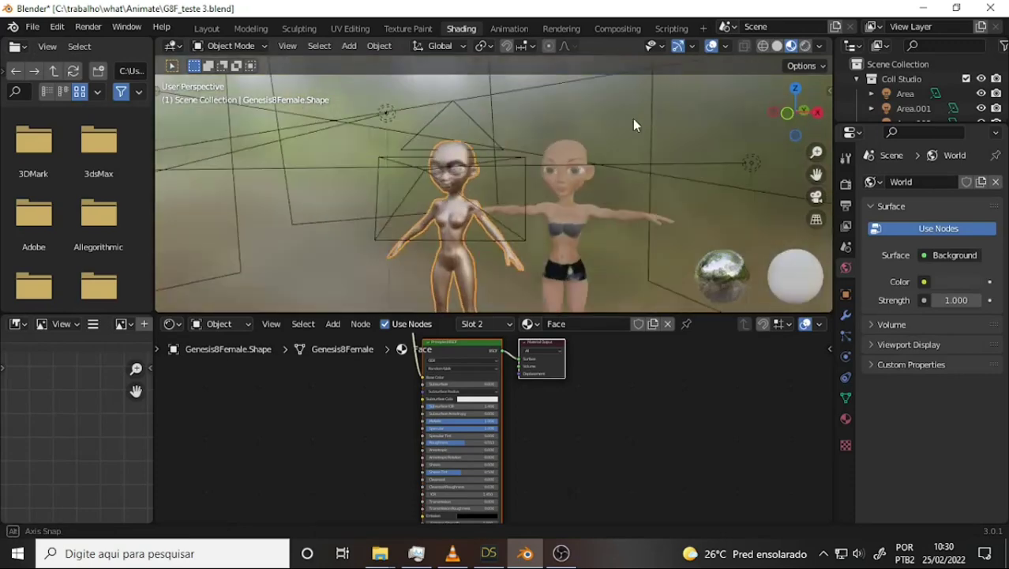
scroll(633, 124, up, 2)
scroll(659, 109, up, 2)
scroll(652, 108, up, 1)
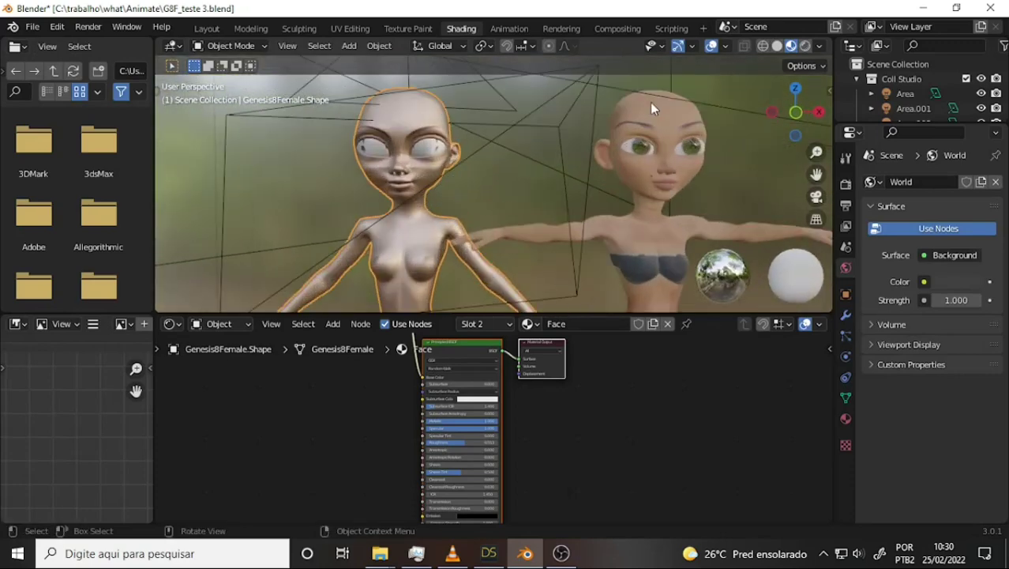
scroll(652, 108, down, 2)
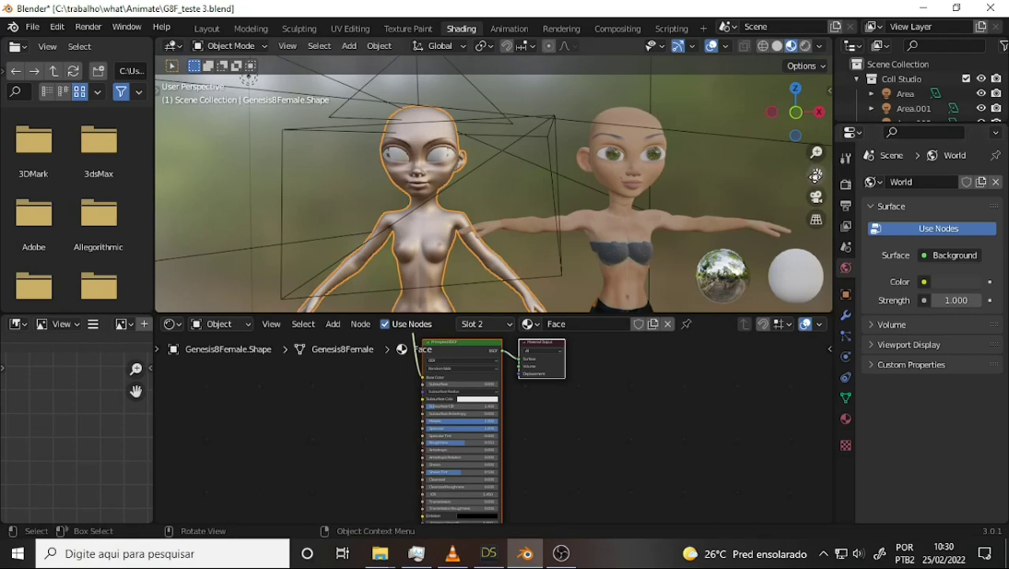
shift+middle_drag(646, 109, 678, 209)
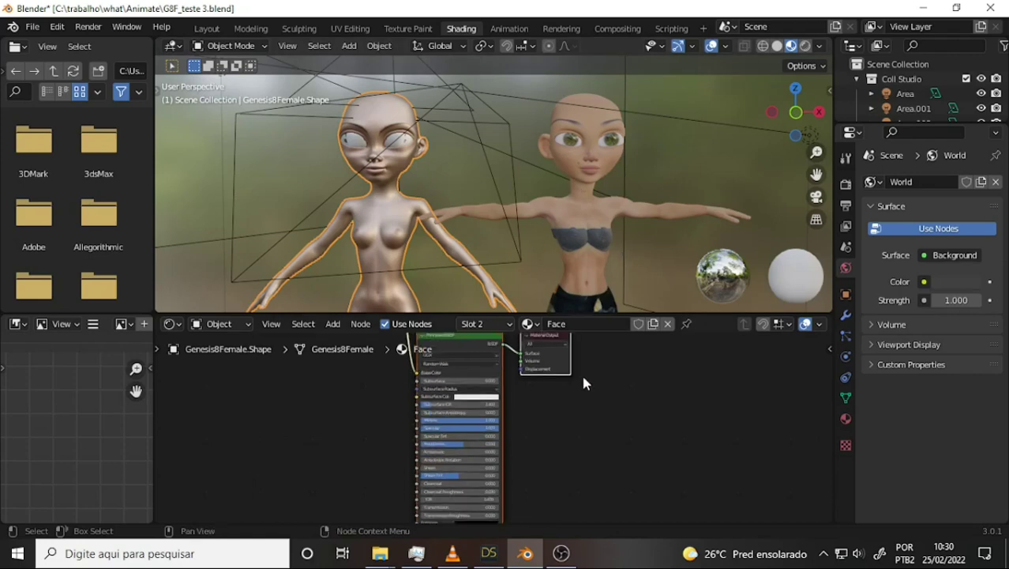
Unpack the Face material's G8FBaseFaceMapD_1001.jpg texture, creating the file in the current directory.
scroll(581, 371, up, 2)
middle_drag(605, 382, 685, 373)
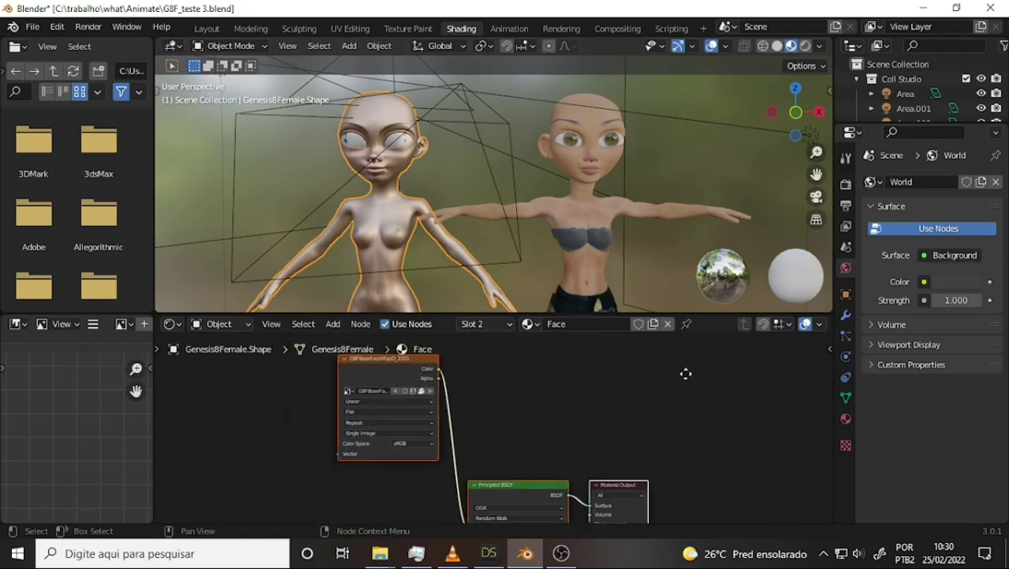
scroll(522, 334, up, 1)
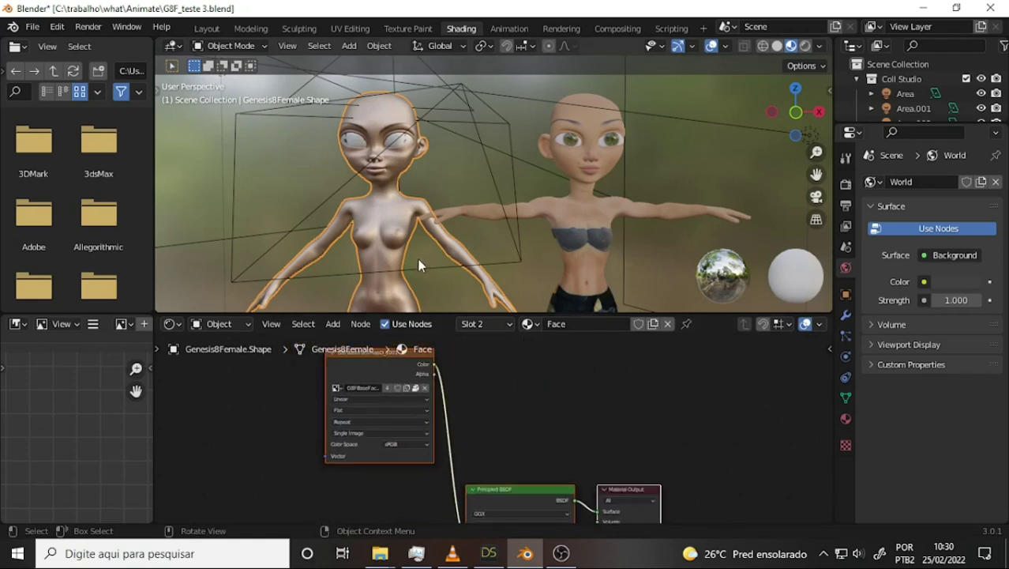
click(415, 388)
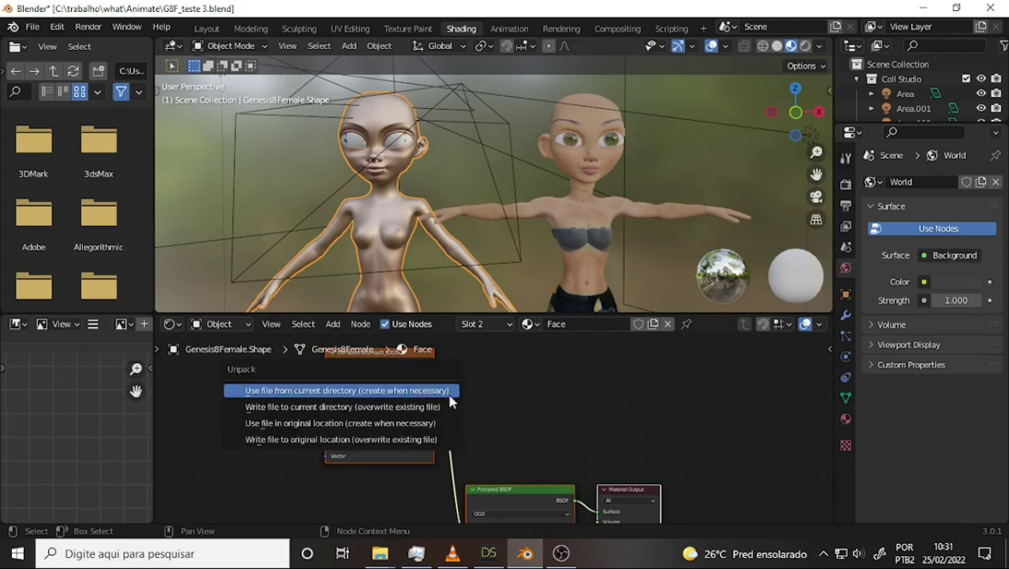
click(365, 391)
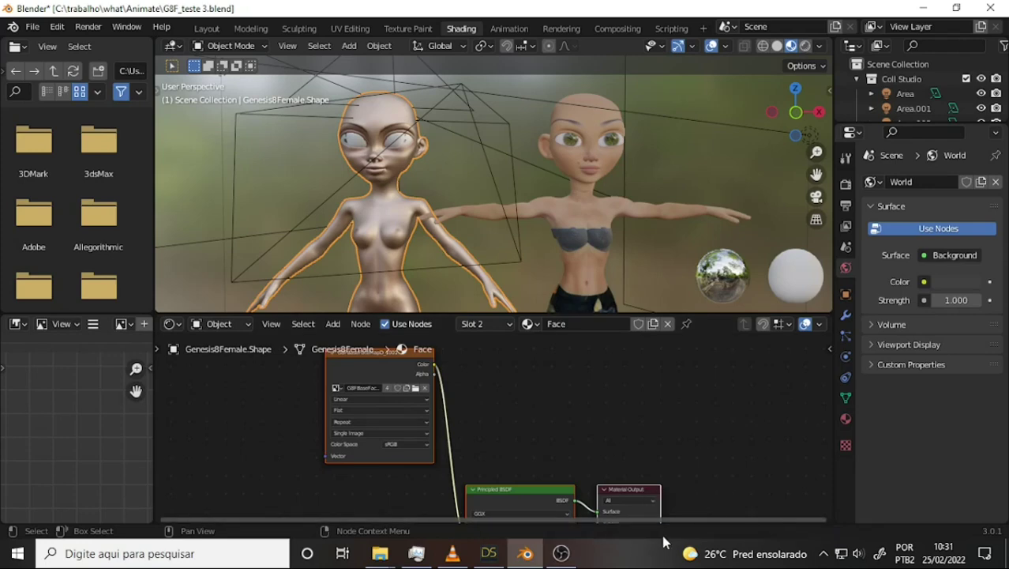
click(380, 553)
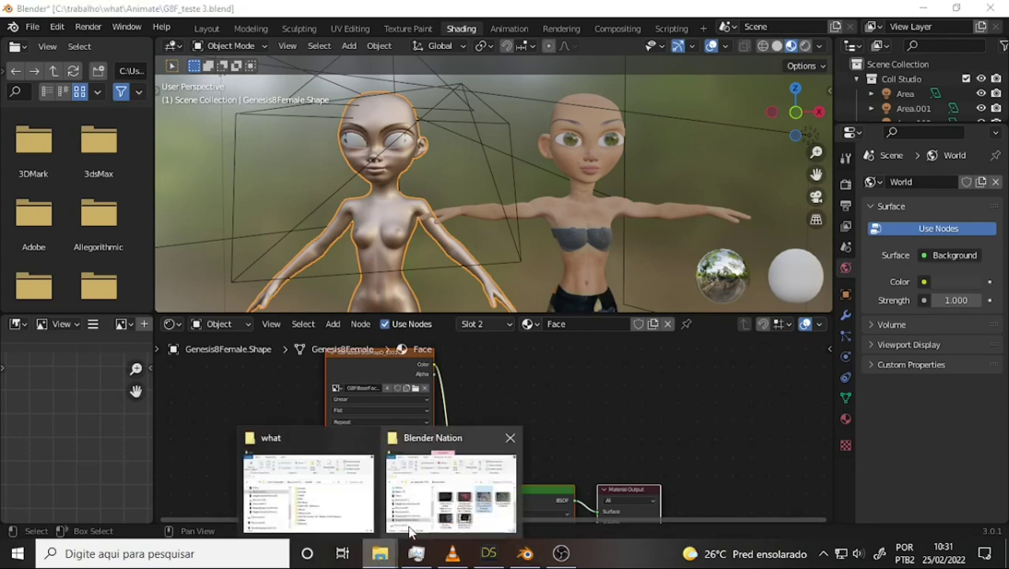
In the 'what' Explorer window, confirm G8FBaseFaceMapD_1001 now sits in Animate\textures.
click(357, 506)
click(674, 220)
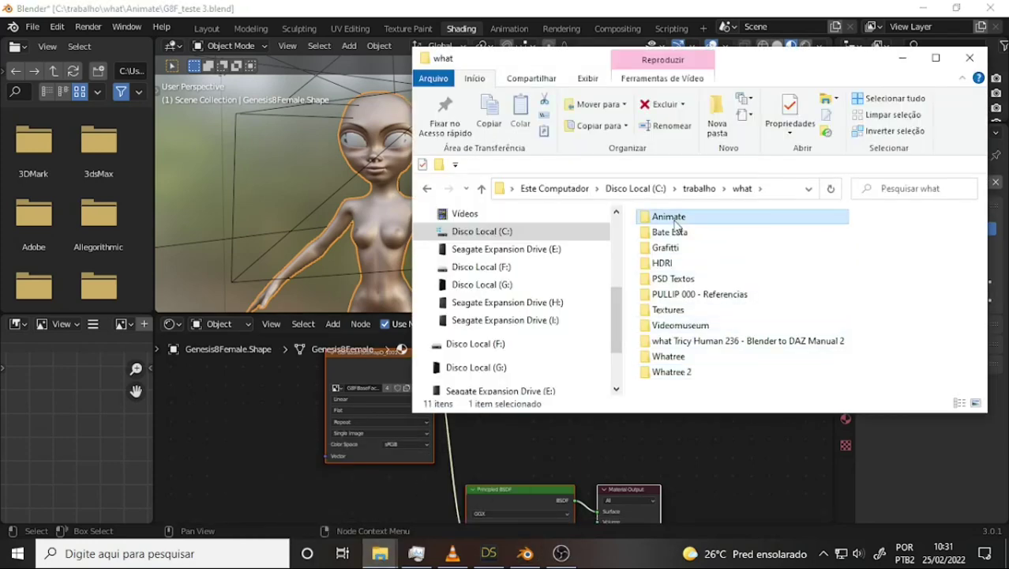
double_click(674, 219)
scroll(842, 305, down, 2)
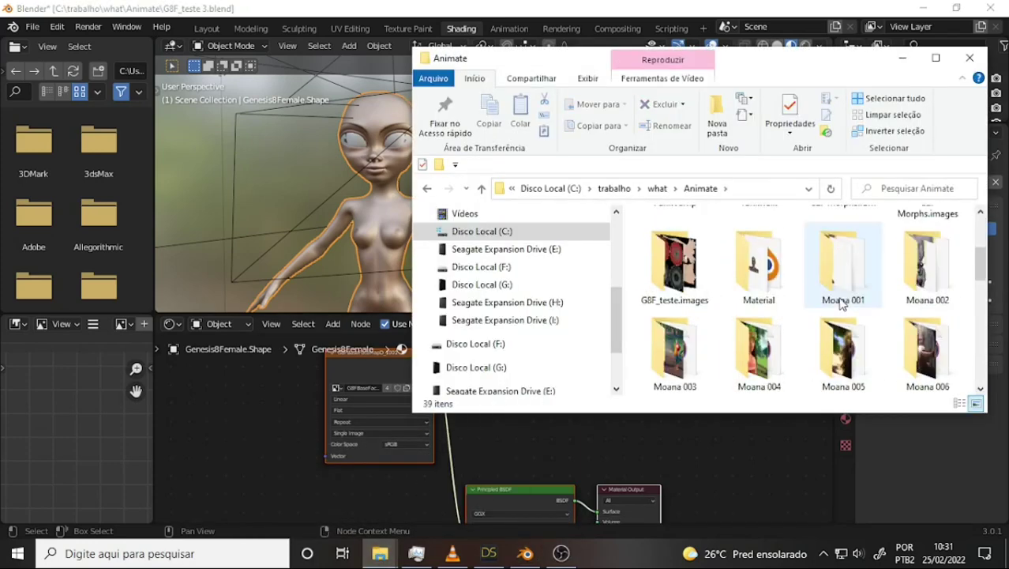
scroll(841, 305, down, 2)
scroll(843, 305, down, 1)
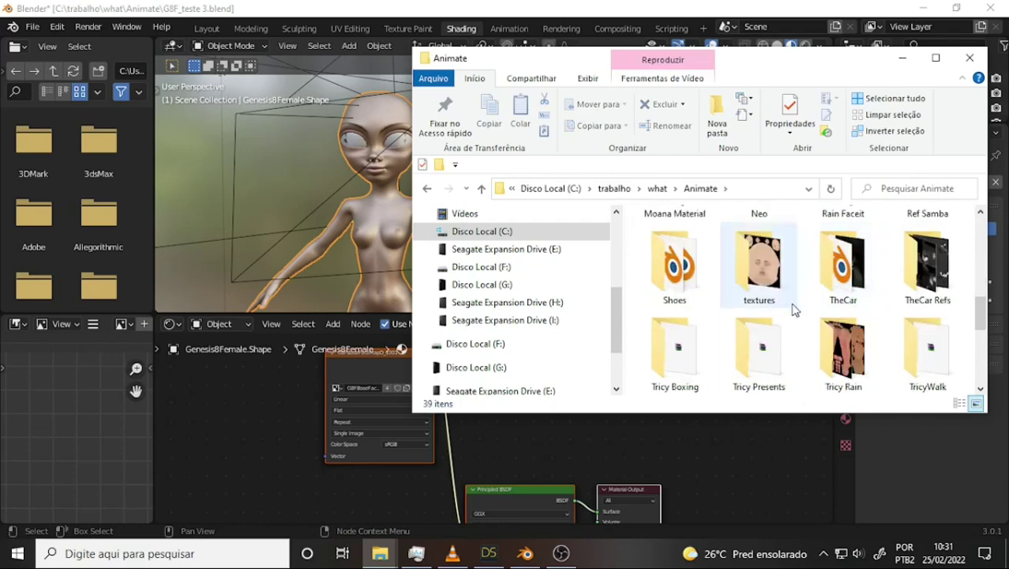
double_click(758, 277)
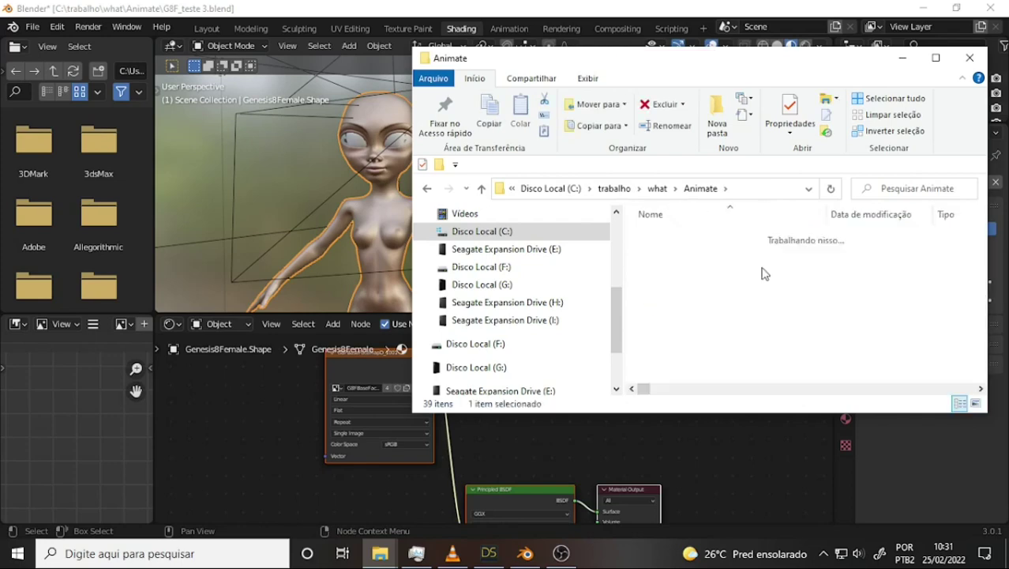
click(737, 445)
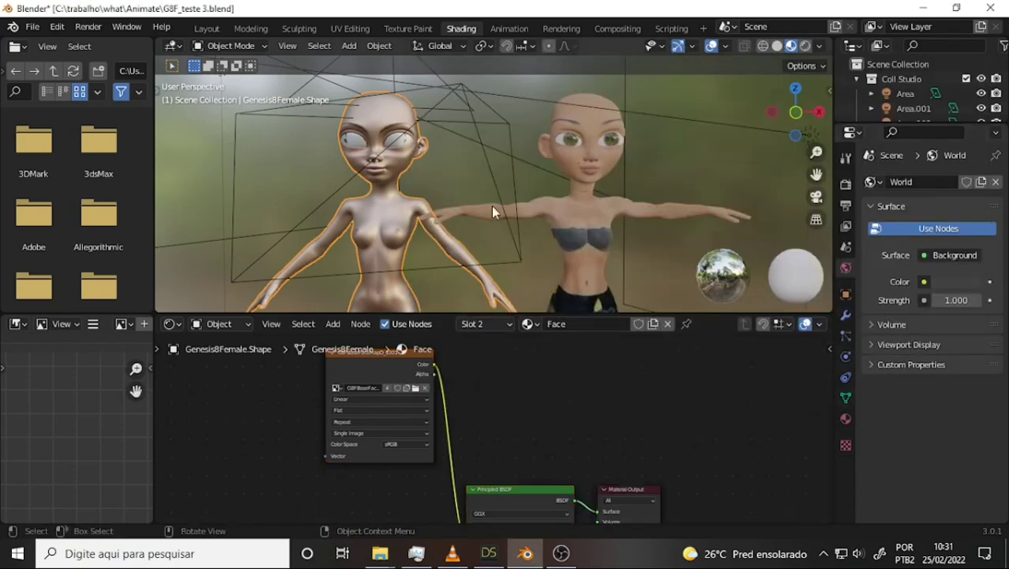
Unpack the Torso and Teeth material textures into the textures folder.
click(845, 419)
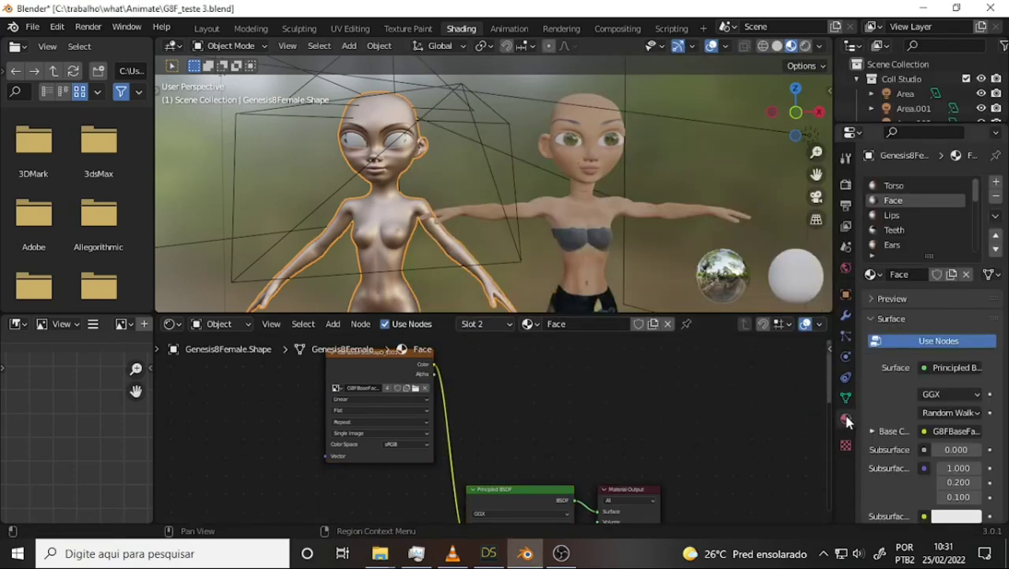
click(895, 185)
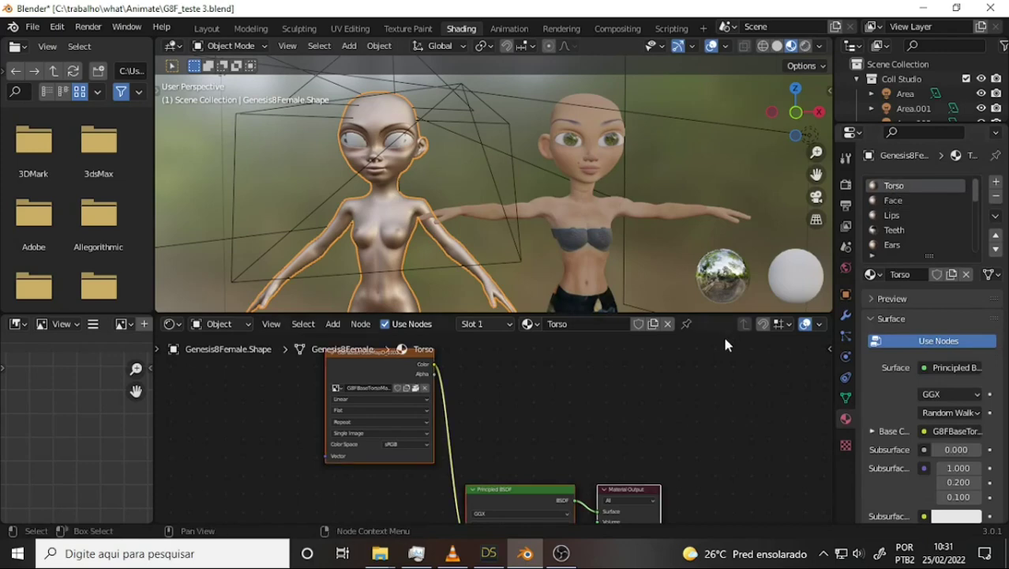
click(416, 388)
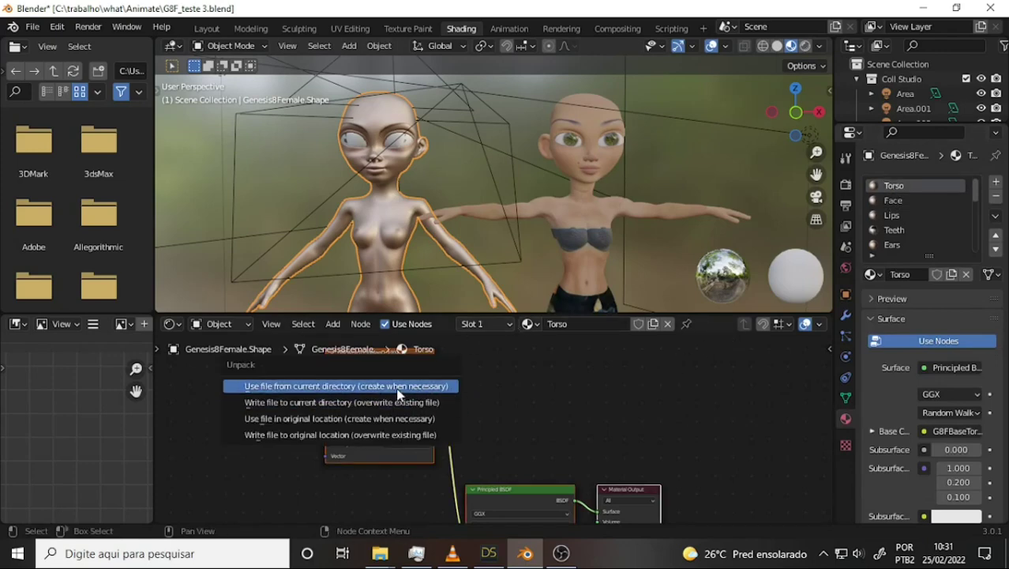
click(416, 386)
click(898, 214)
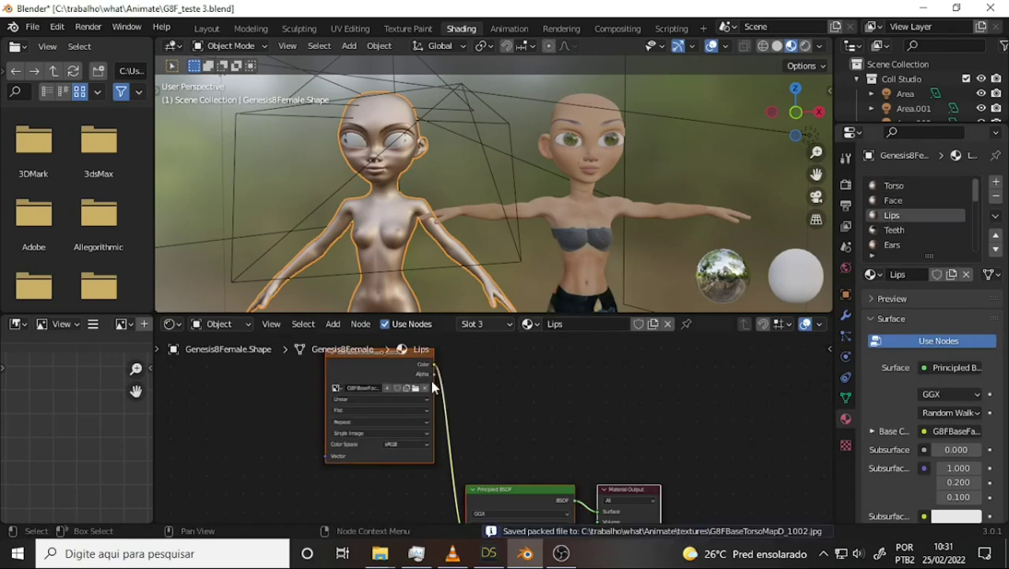
click(895, 230)
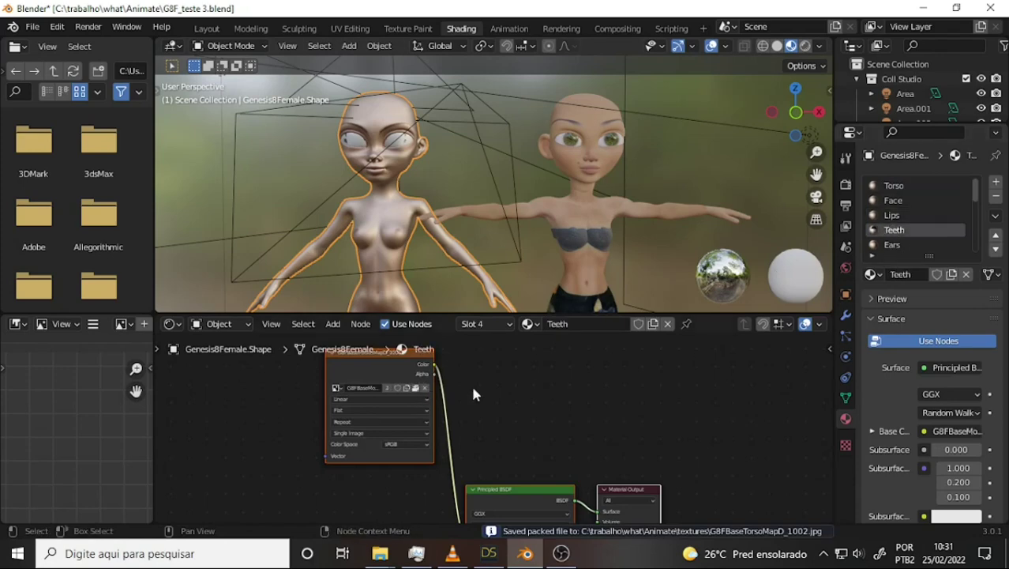
click(415, 387)
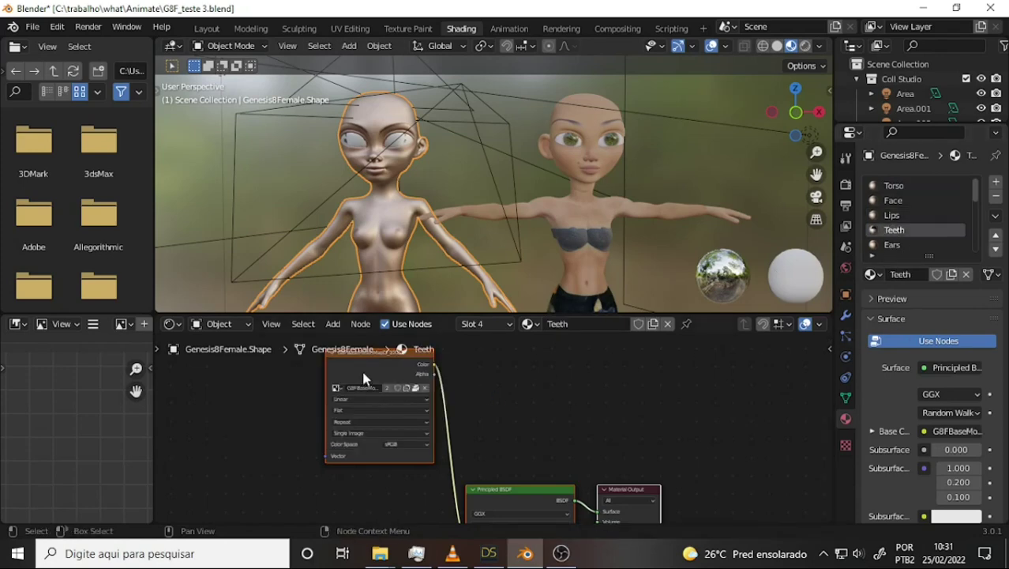
click(416, 387)
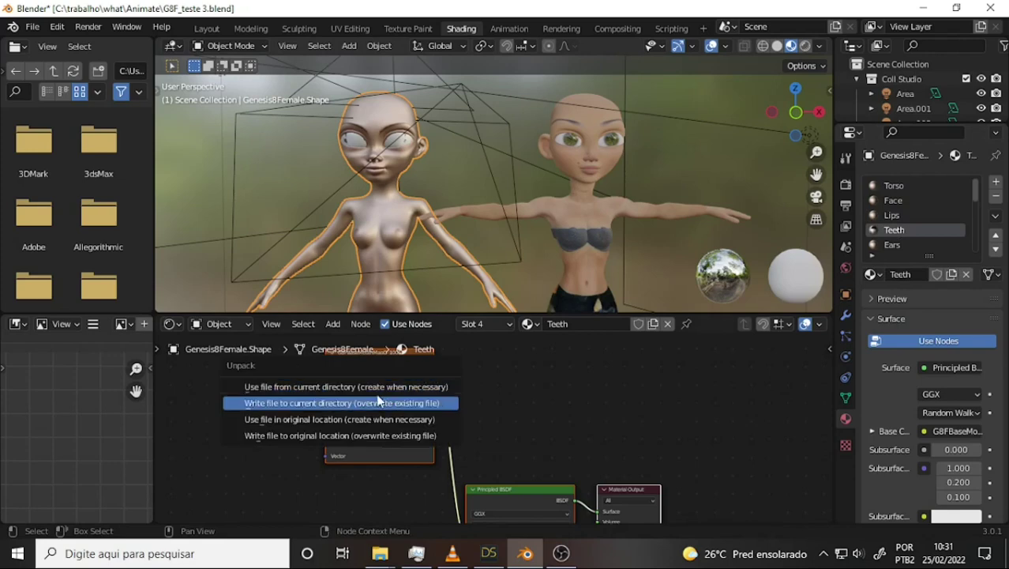
click(371, 387)
Unpack the Legs material texture into the textures folder.
click(948, 244)
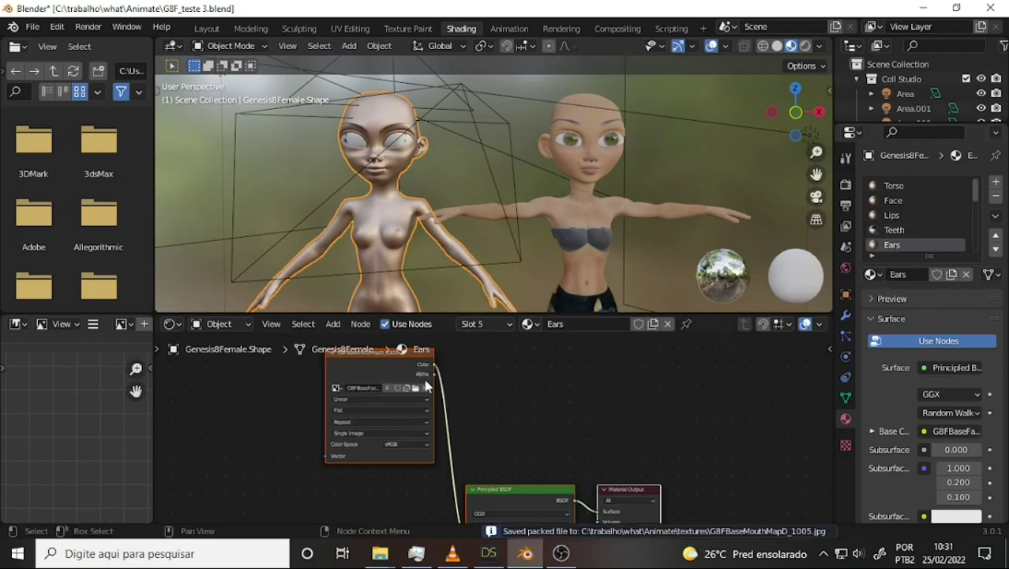
scroll(958, 225, down, 3)
click(900, 230)
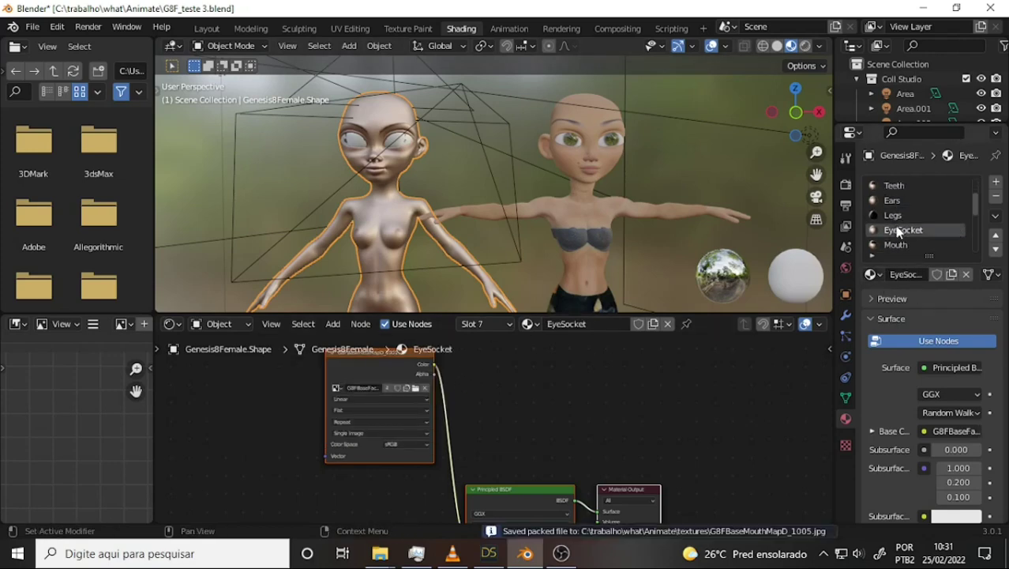
click(900, 216)
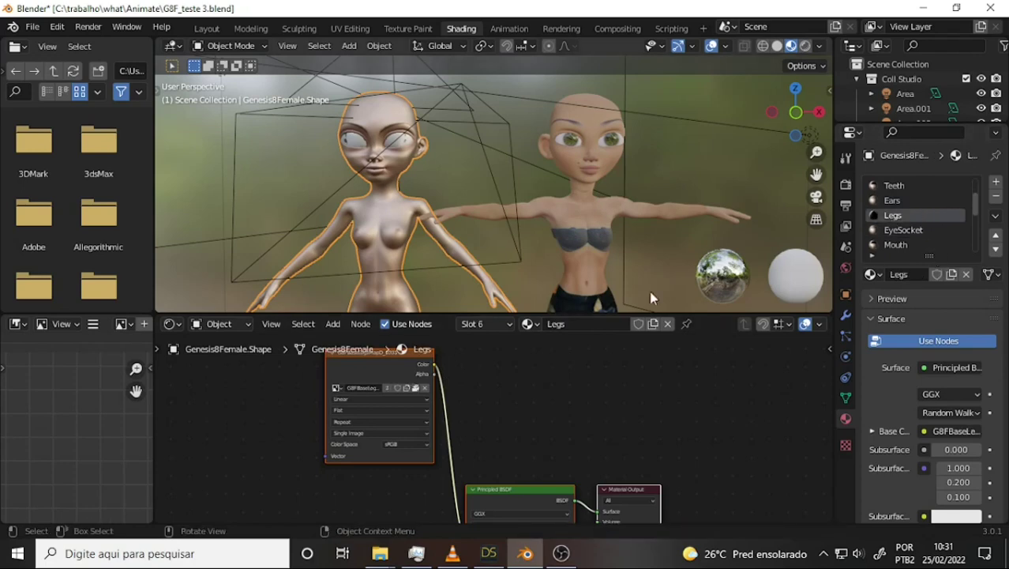
click(415, 388)
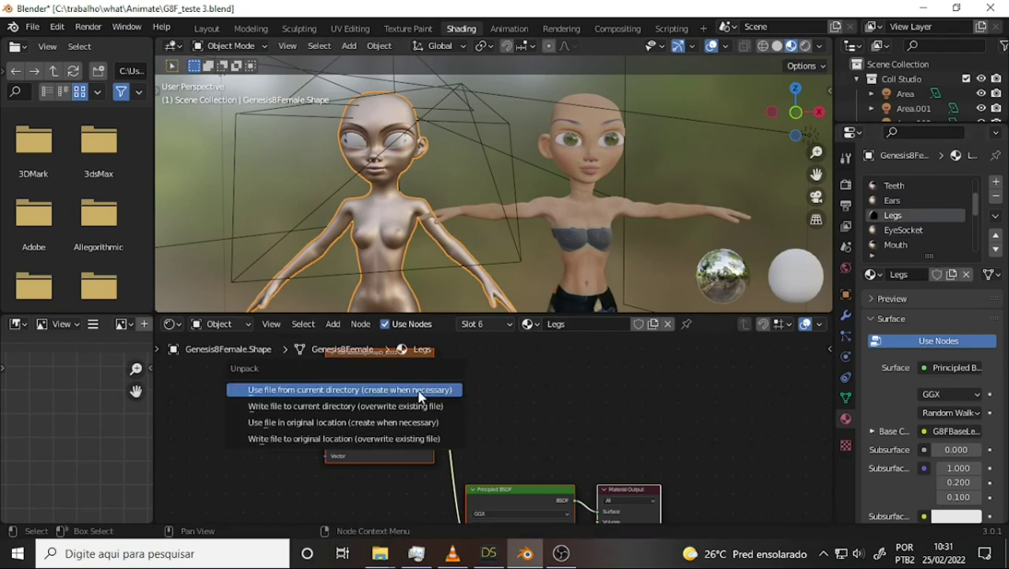
click(418, 390)
Unpack the Arms material texture, writing it to disk.
click(898, 245)
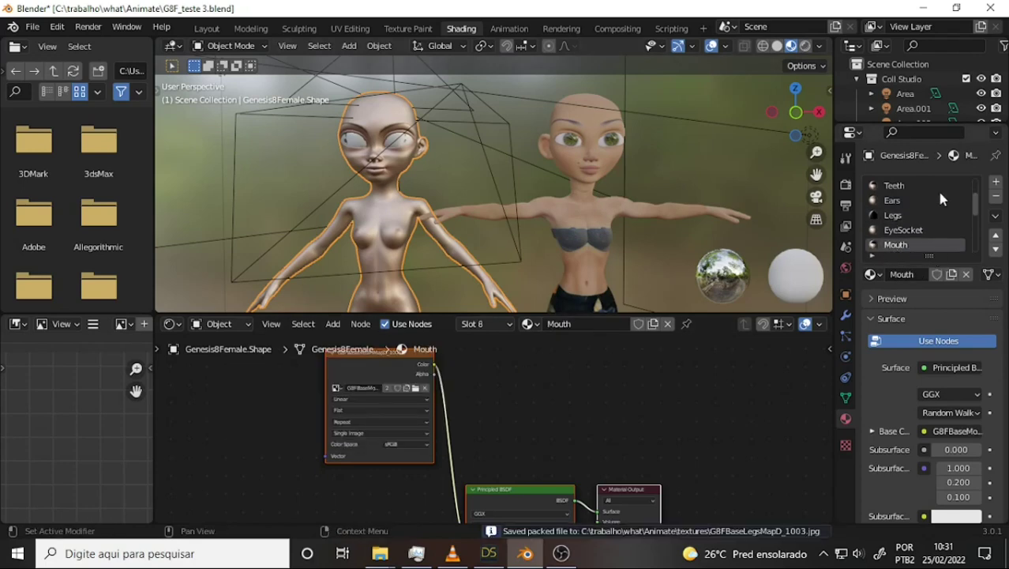
scroll(940, 213, down, 3)
click(894, 216)
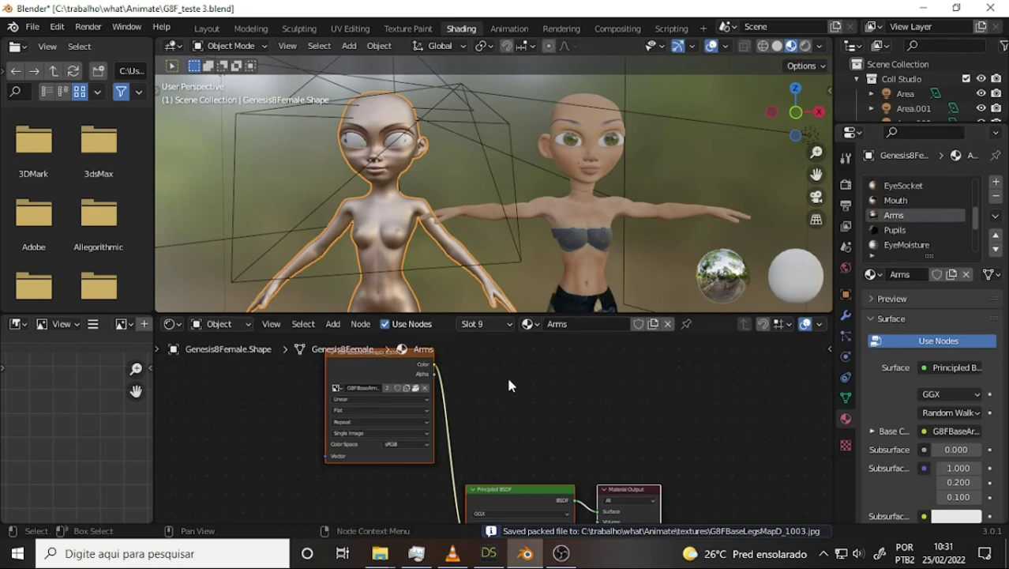
click(416, 389)
click(419, 391)
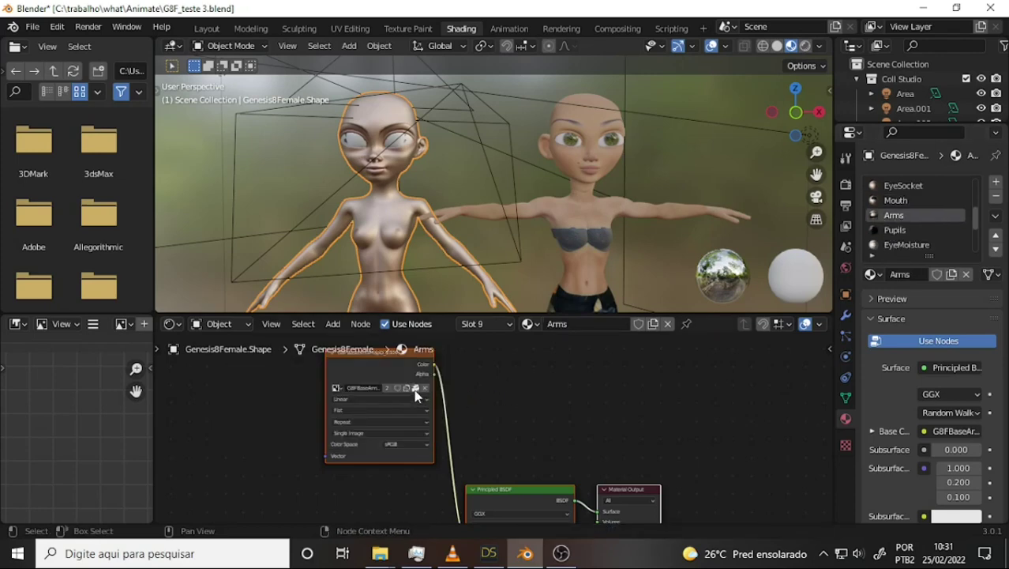
click(417, 390)
click(416, 389)
Unpack the Pupils material's eyes texture as a file.
click(908, 246)
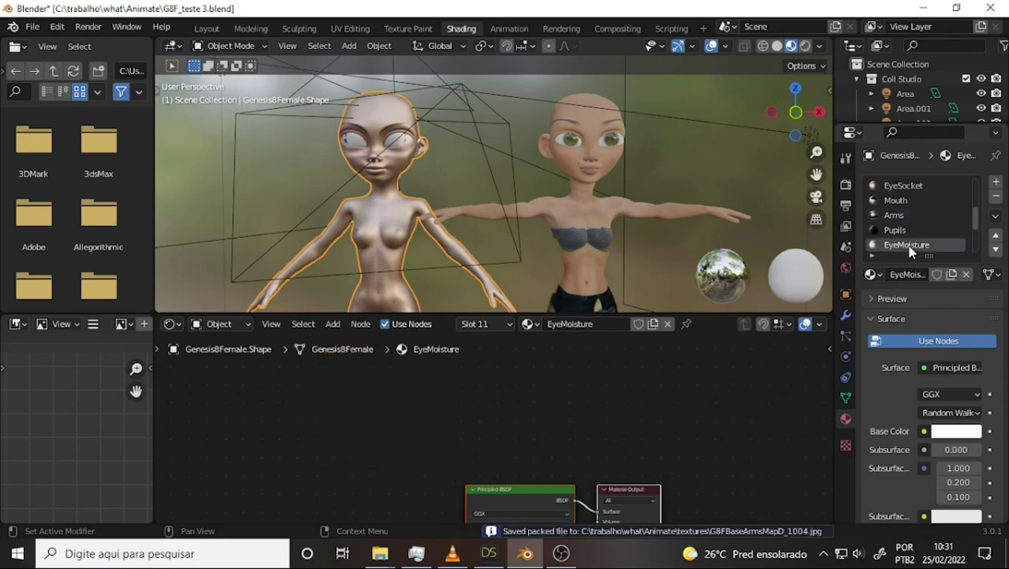
click(895, 230)
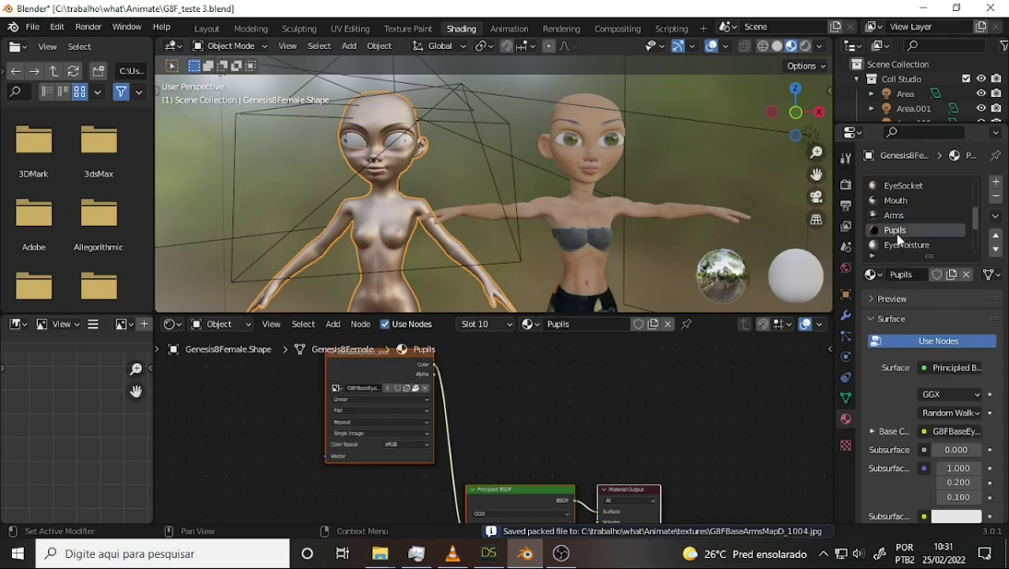
click(416, 389)
click(401, 389)
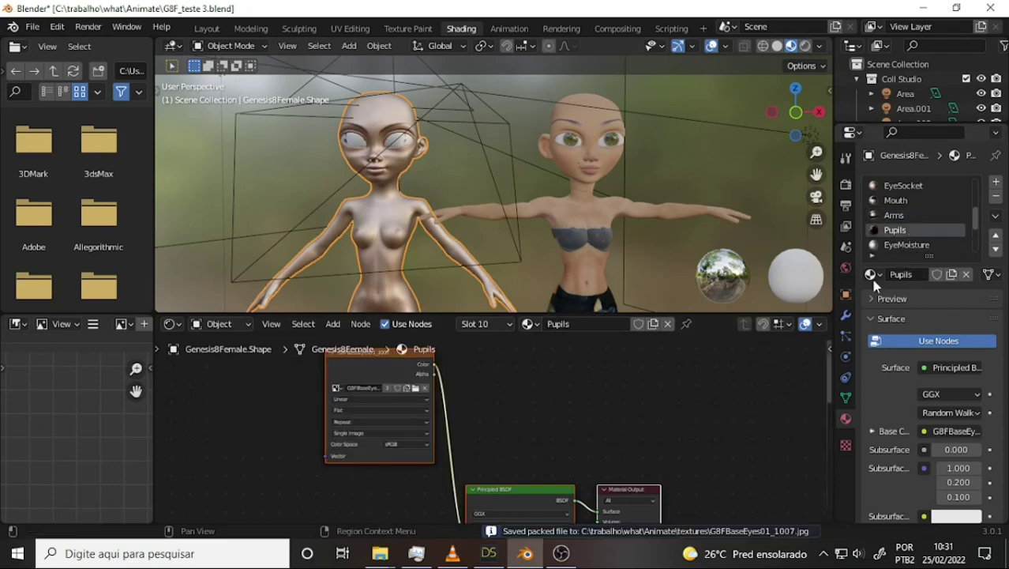
Check the Fingernails, Cornea, Irises, Sclera and Toenails materials, then verify the six maps in Explorer.
drag(977, 225, 982, 266)
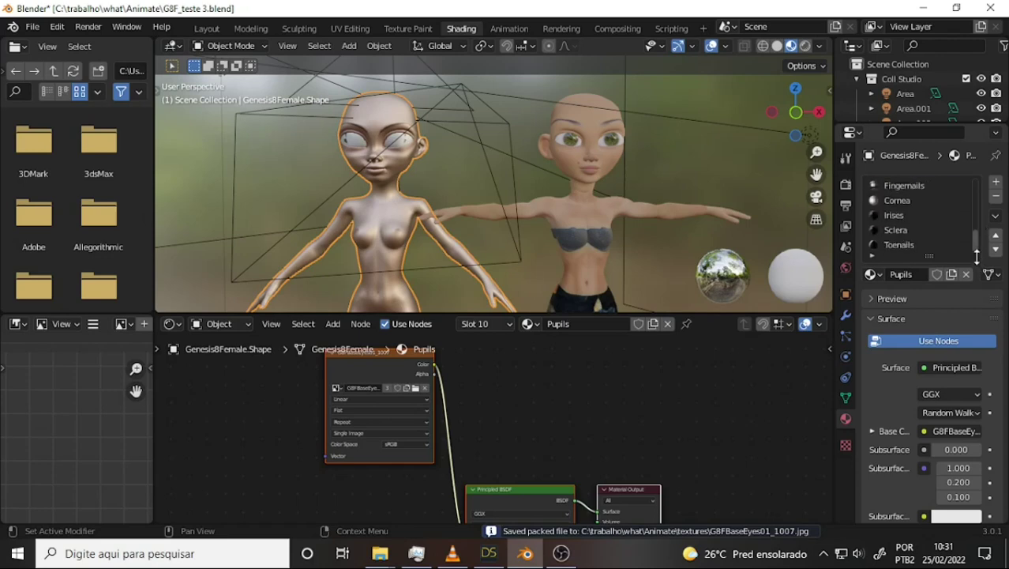
click(905, 186)
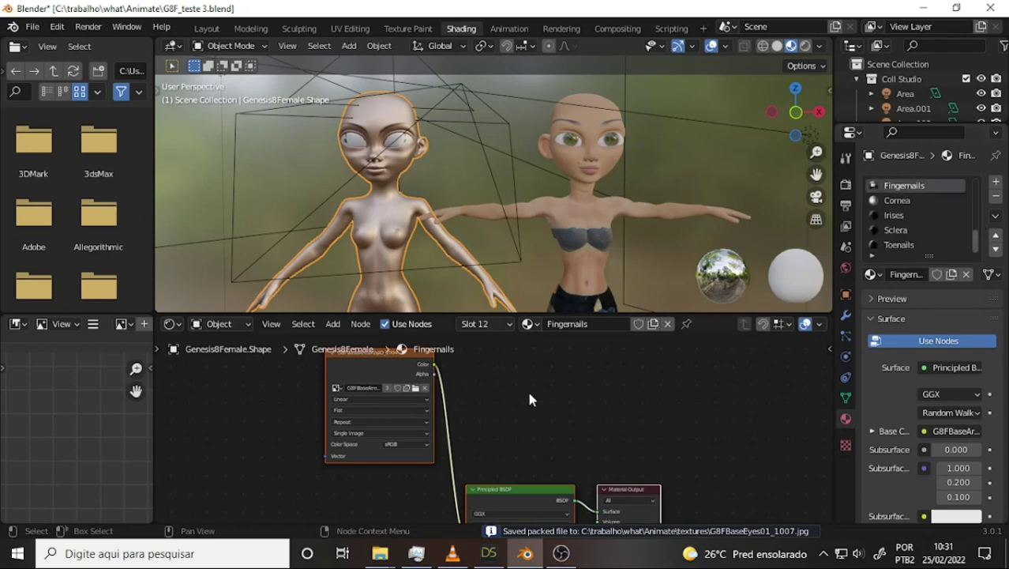
click(897, 201)
click(896, 216)
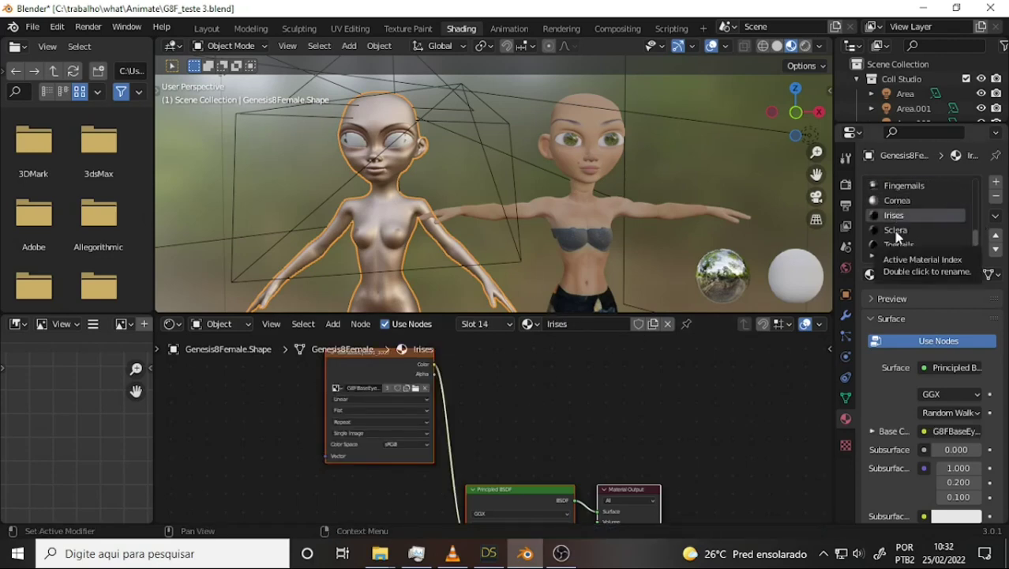
click(897, 231)
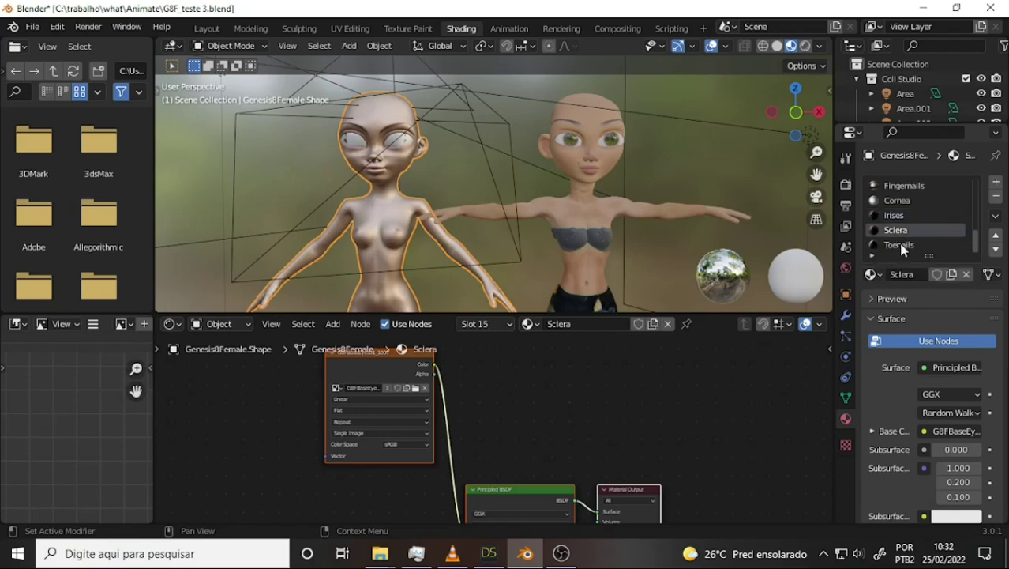
click(901, 246)
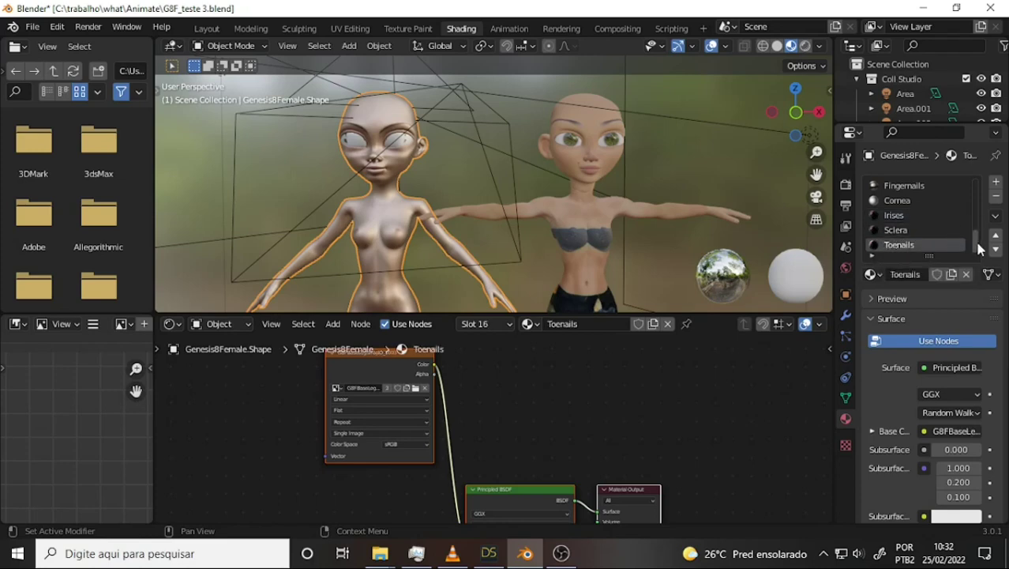
drag(979, 246, 983, 184)
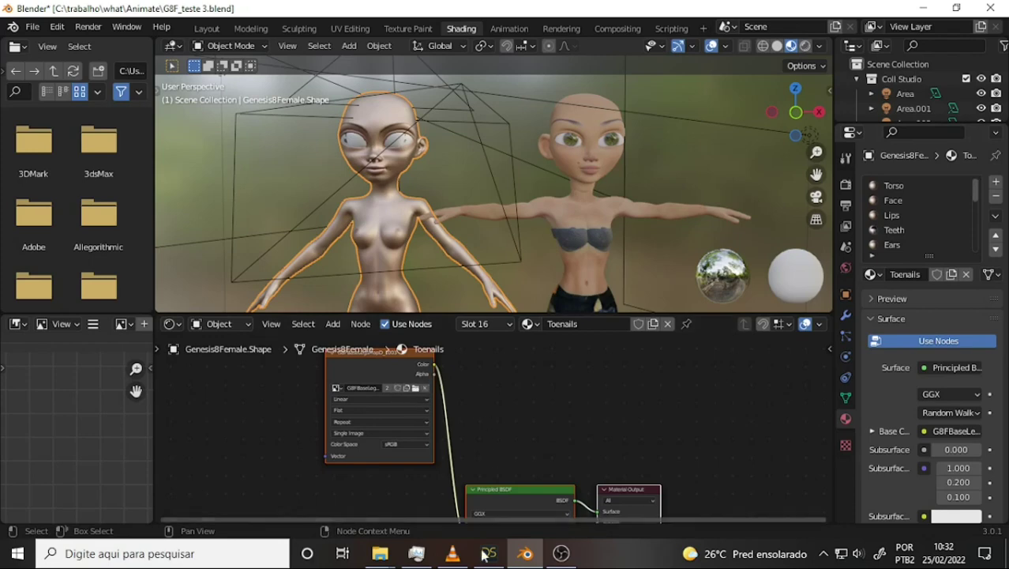
mouse_move(380, 554)
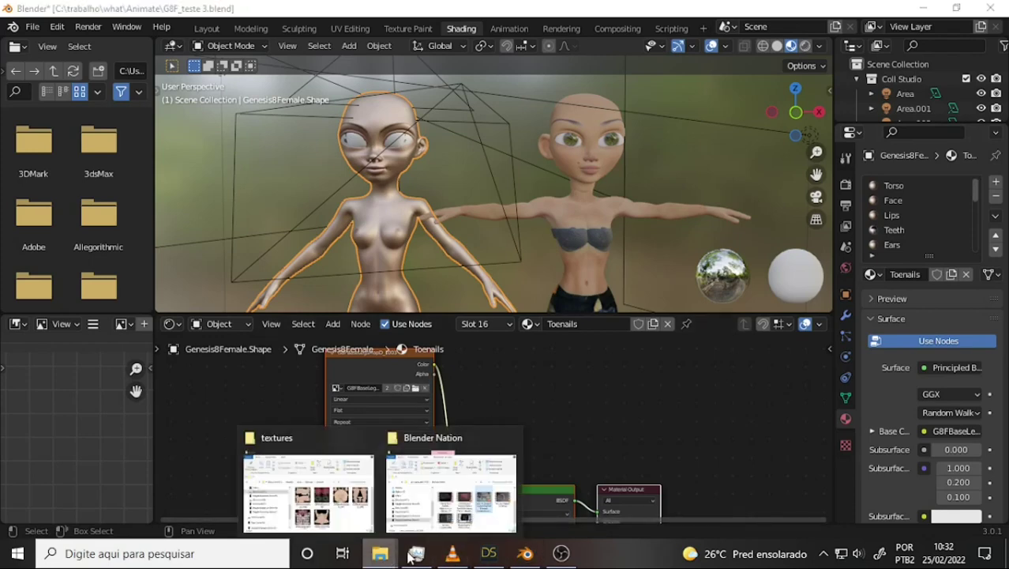
click(320, 513)
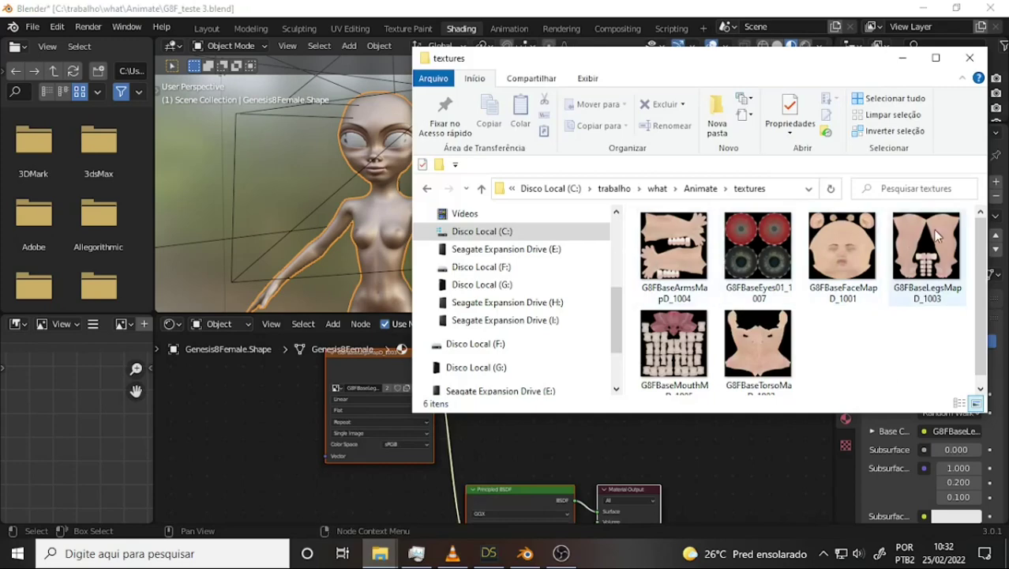
click(742, 459)
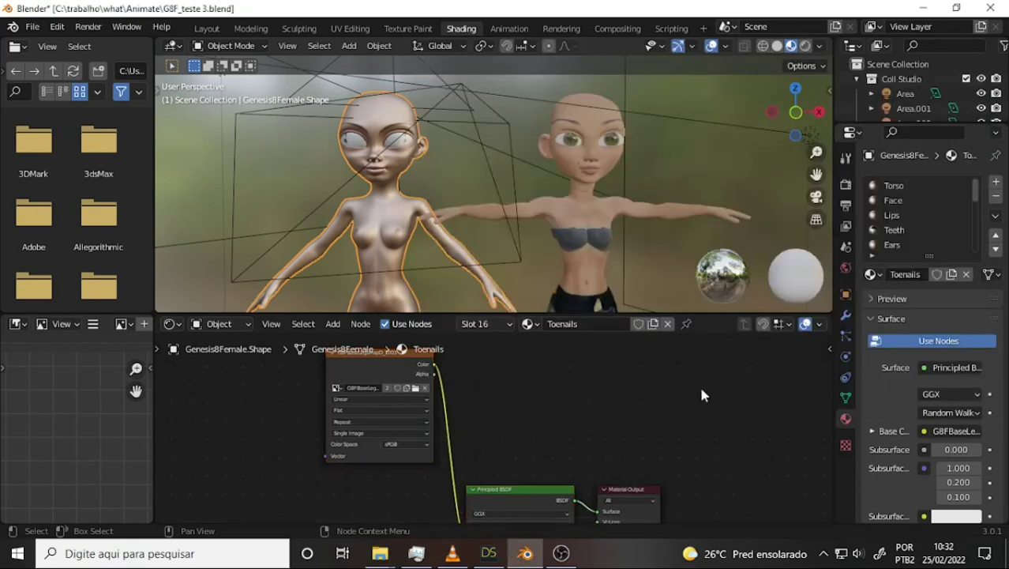
Select TricyRain and pan to its MAT-rain.body nodes: TricyRain.1001.png feeding the Principled BSDF.
click(594, 107)
click(577, 132)
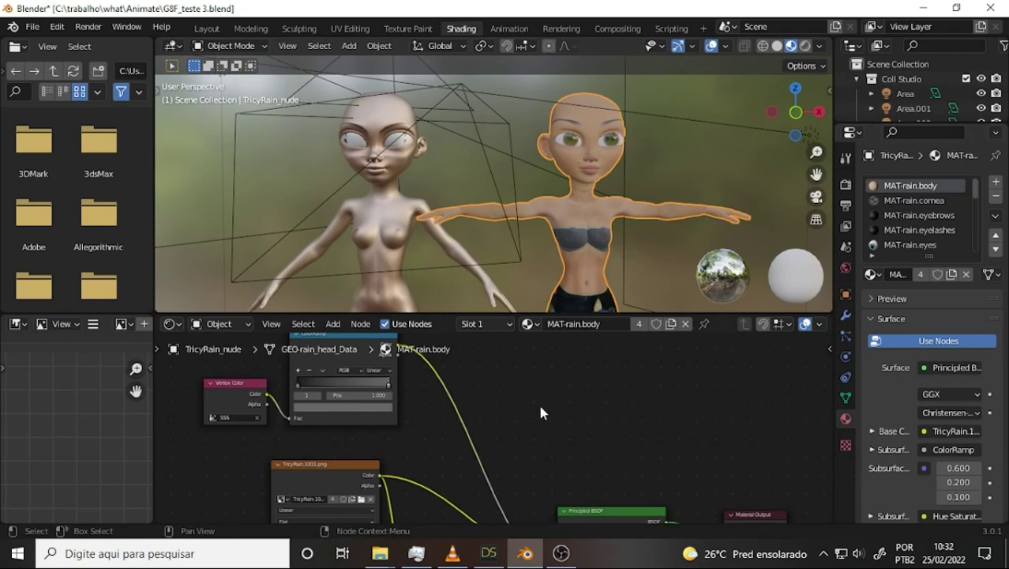
mouse_move(537, 402)
middle_down()
mouse_move(645, 485)
mouse_move(654, 510)
middle_up()
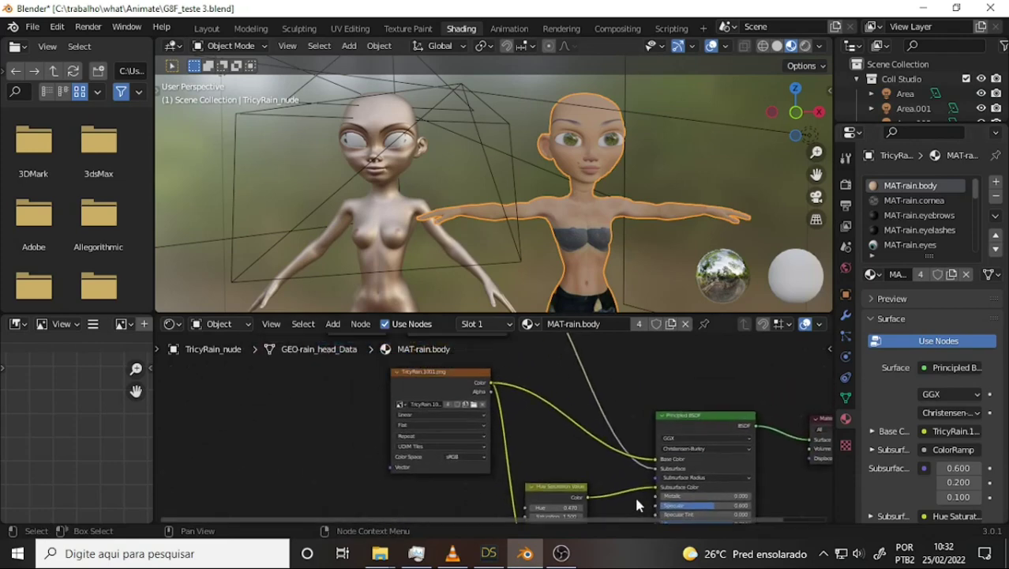
click(474, 404)
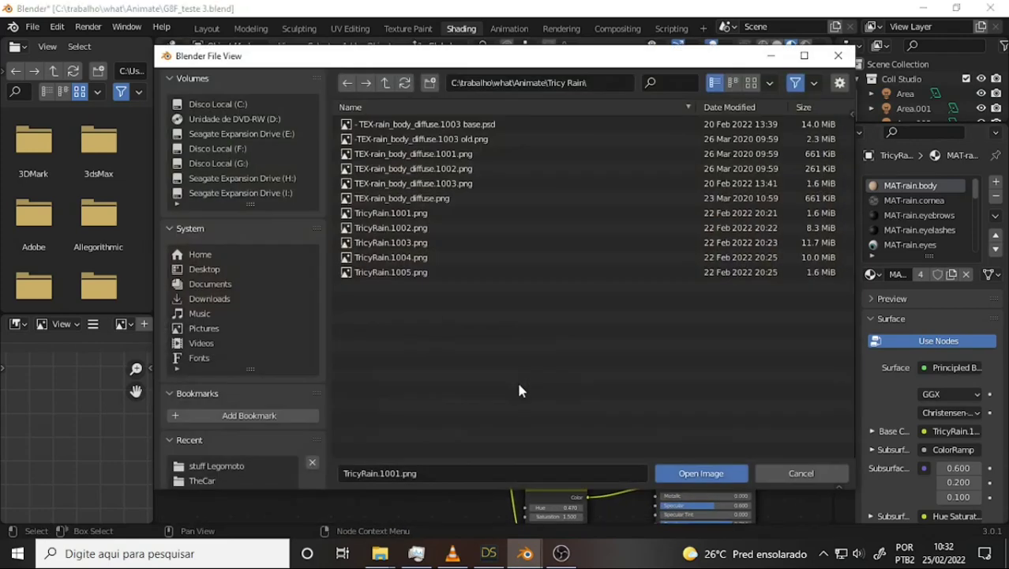
click(751, 82)
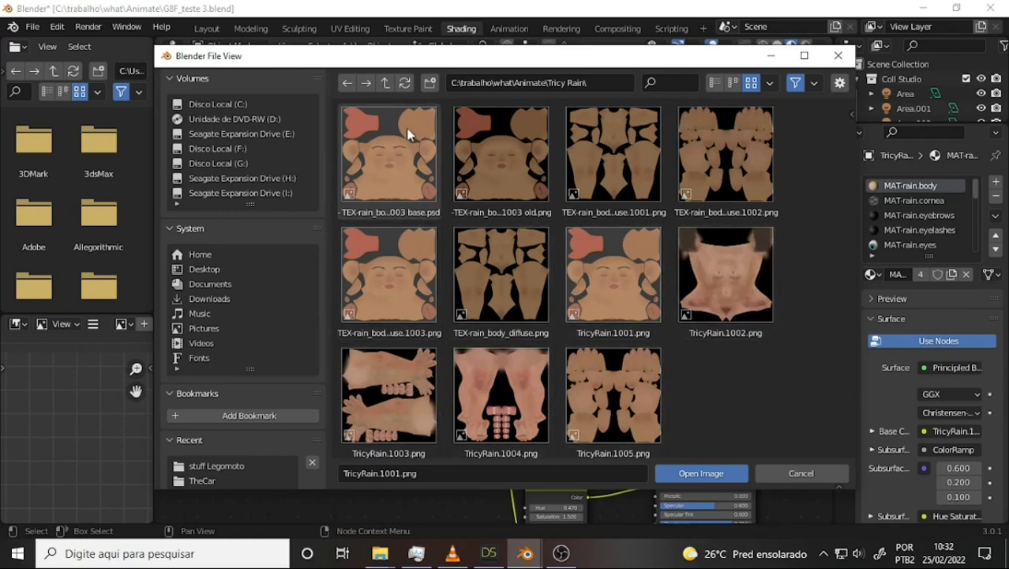
click(678, 14)
click(838, 55)
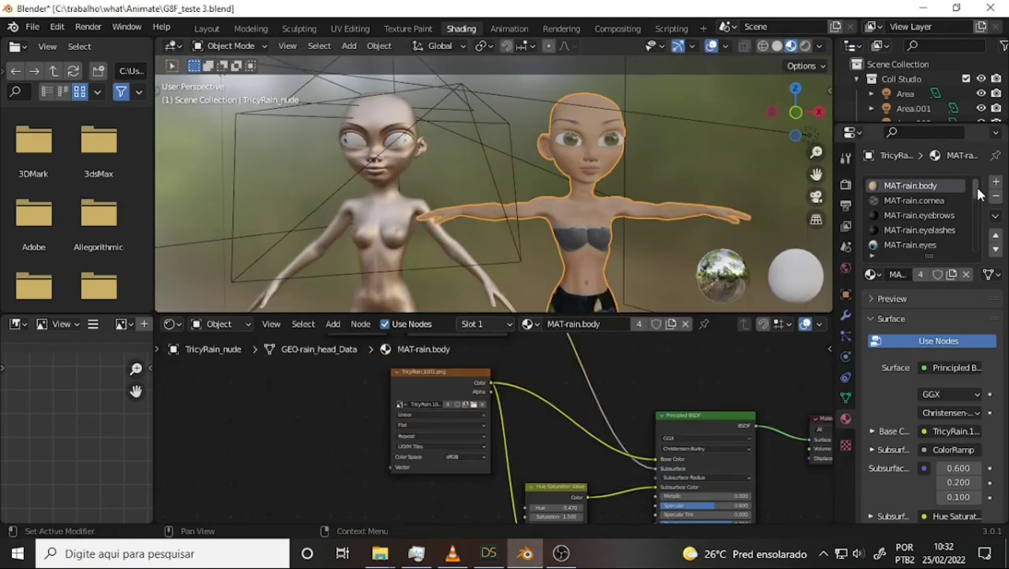
Assign skin.004 materialize.001 to Genesis8Female's Torso material slot.
click(396, 214)
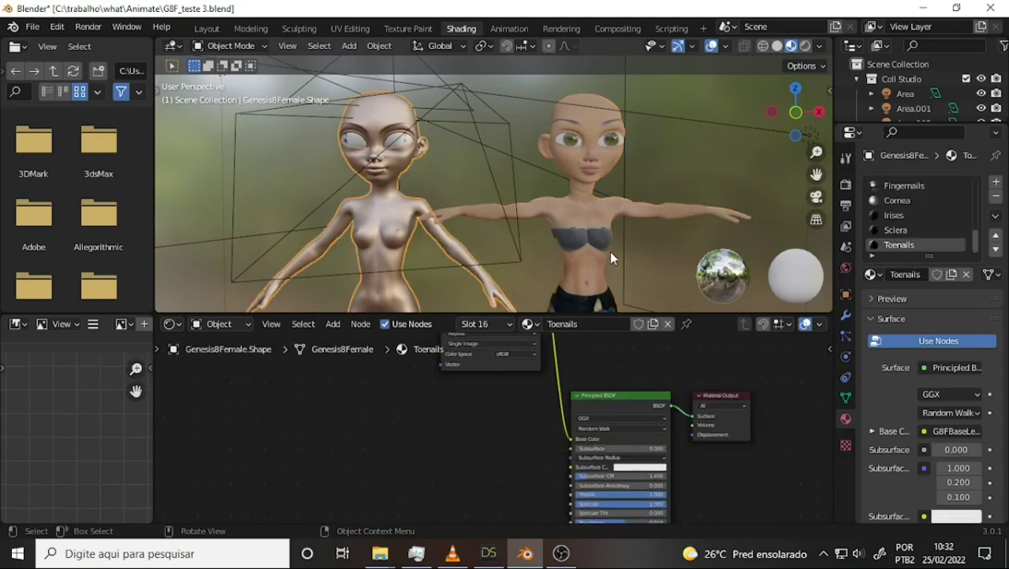
drag(973, 245, 978, 184)
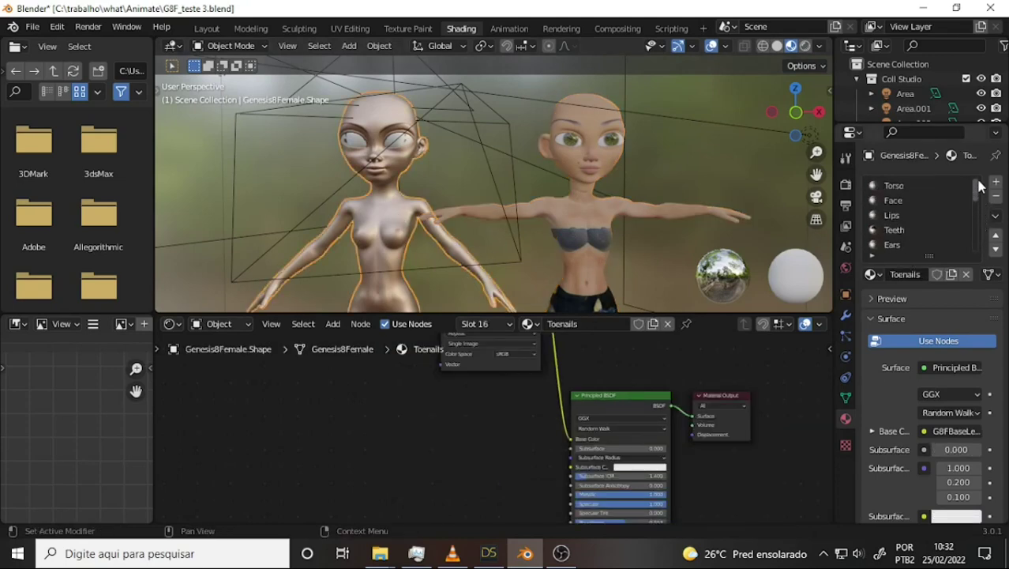
click(894, 188)
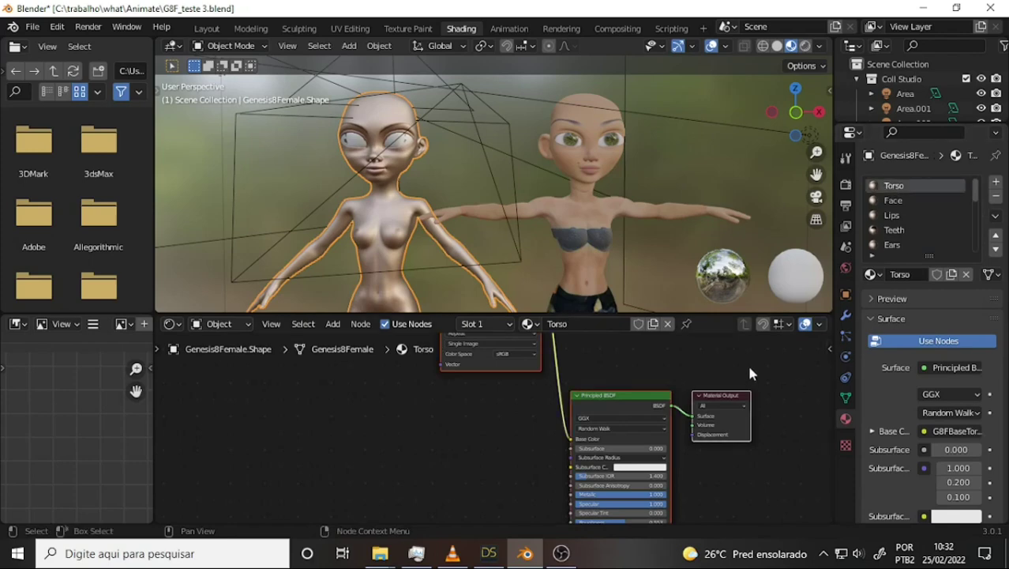
click(873, 274)
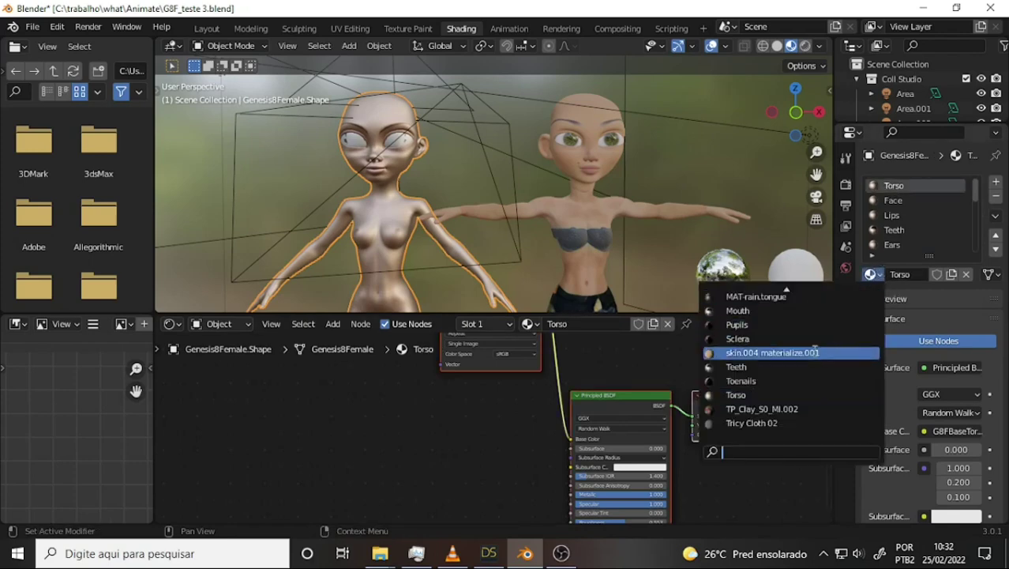
click(786, 353)
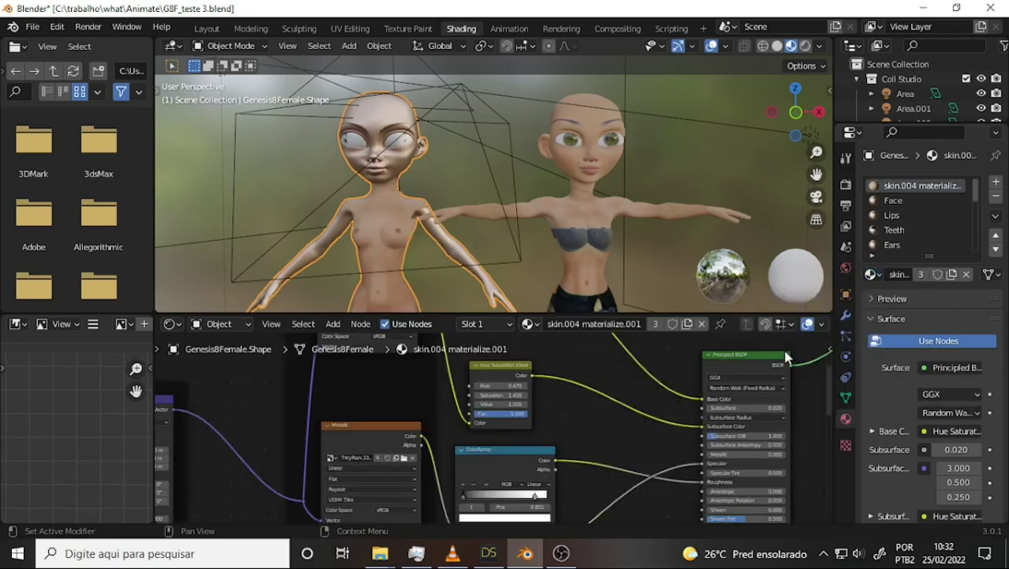
Orbit and pan the viewport to see both characters from behind.
middle_drag(641, 196, 571, 210)
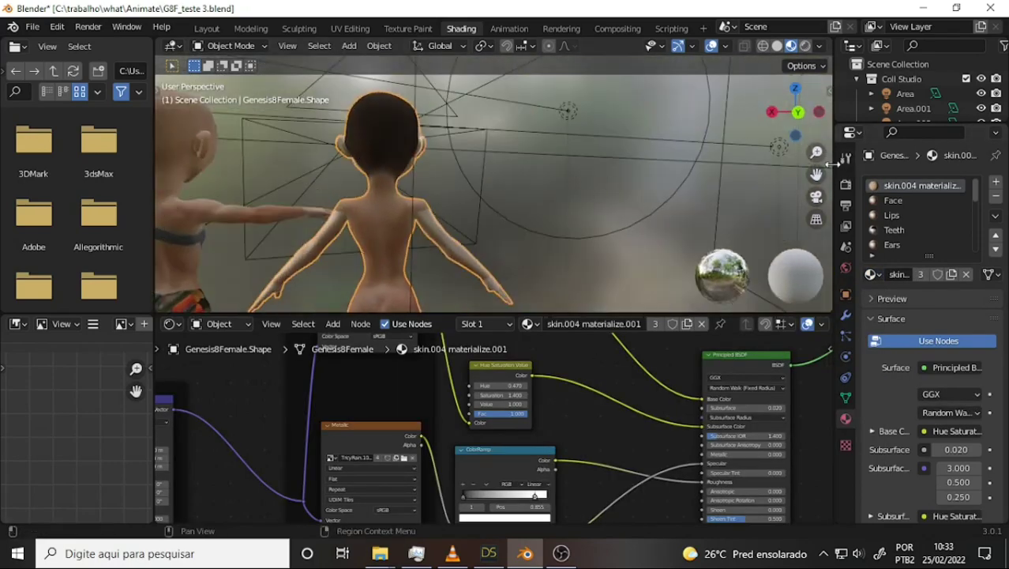
drag(817, 173, 916, 158)
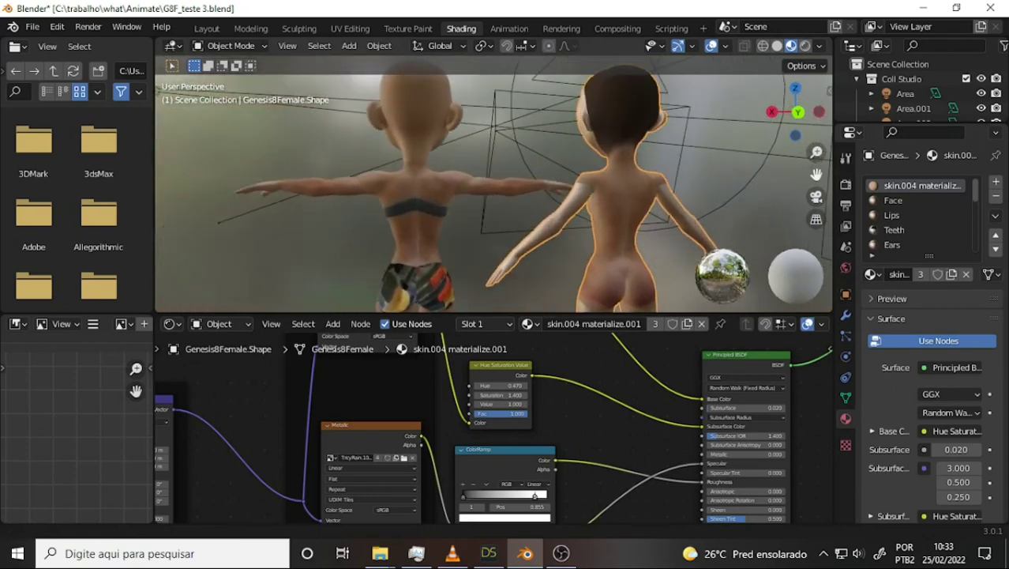
drag(816, 174, 686, 208)
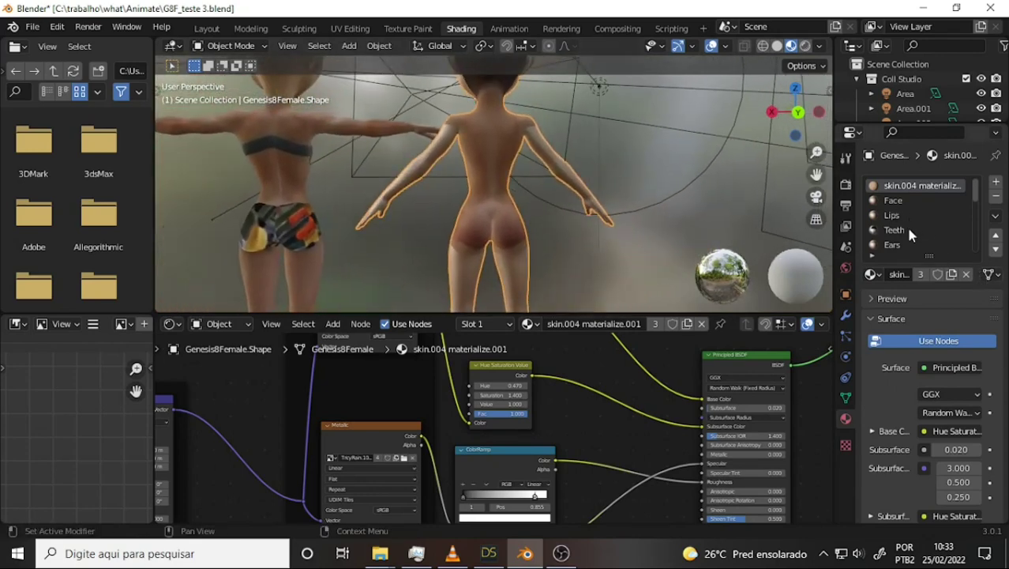
scroll(910, 226, down, 2)
scroll(922, 236, down, 1)
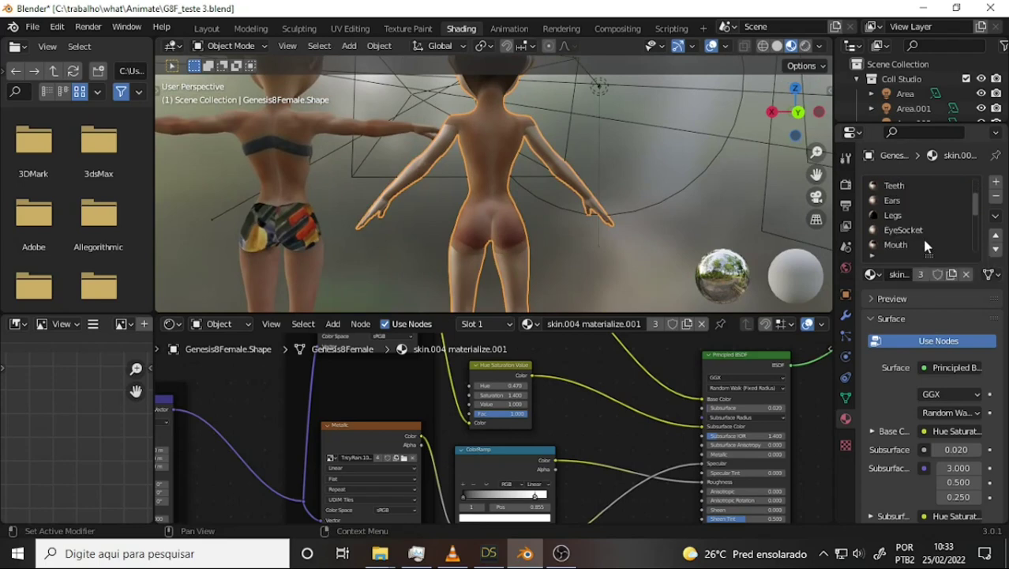
scroll(913, 230, down, 2)
scroll(908, 223, up, 1)
Assign skin.004 materialize.001 to the Legs slot and orbit to check the legs.
click(895, 201)
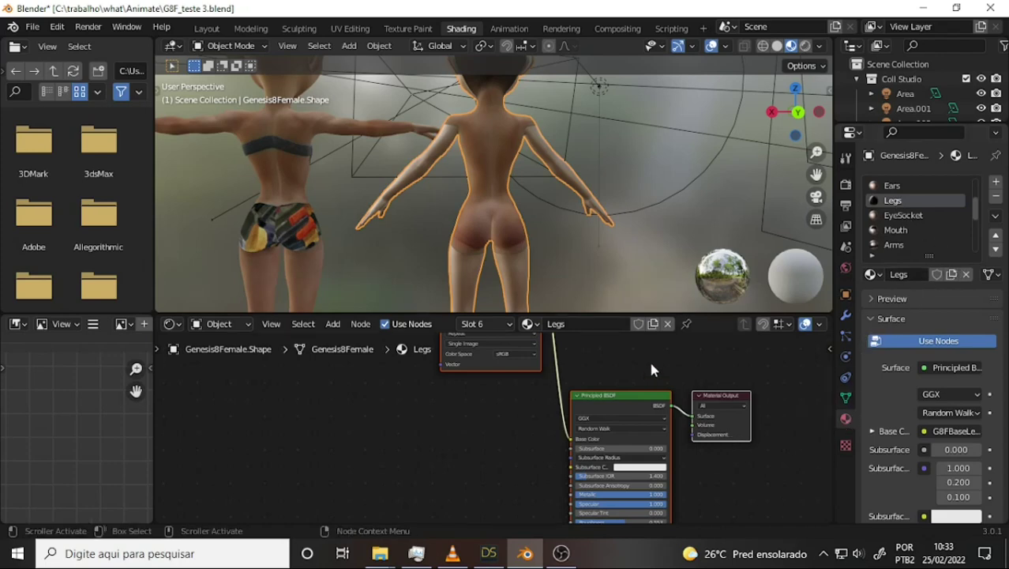
click(873, 274)
scroll(839, 372, down, 5)
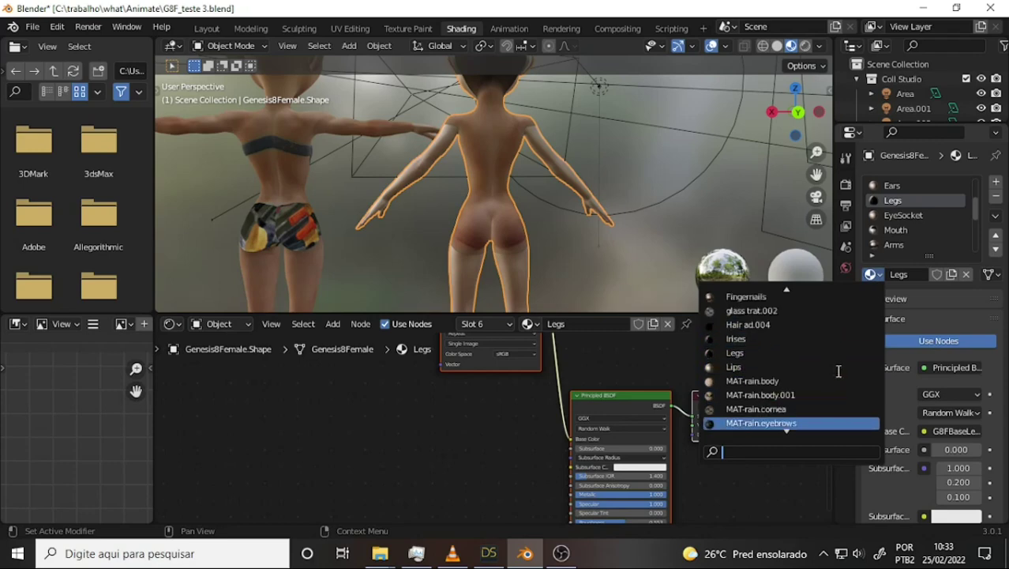
scroll(839, 374, down, 5)
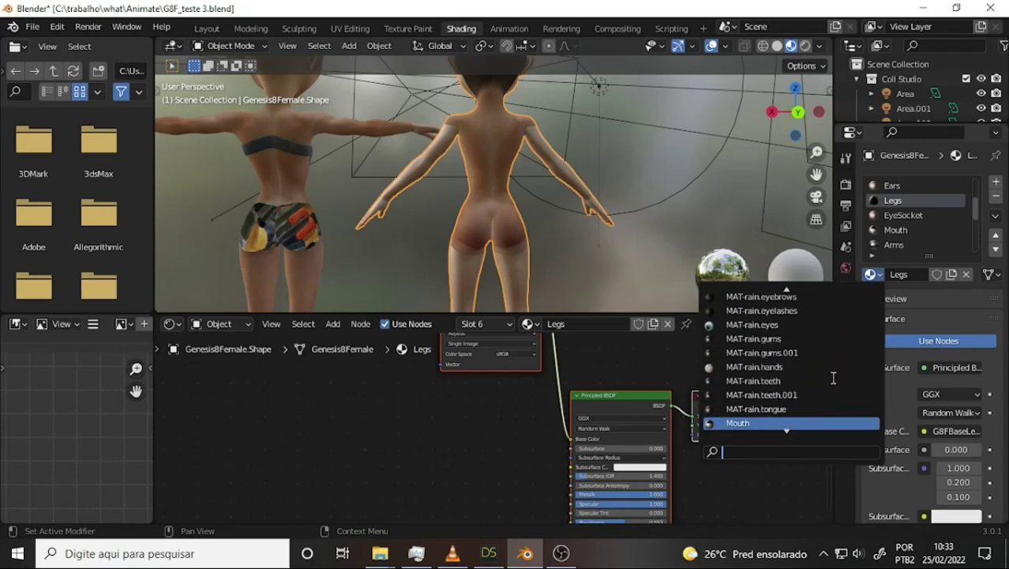
scroll(834, 378, up, 5)
scroll(841, 304, up, 10)
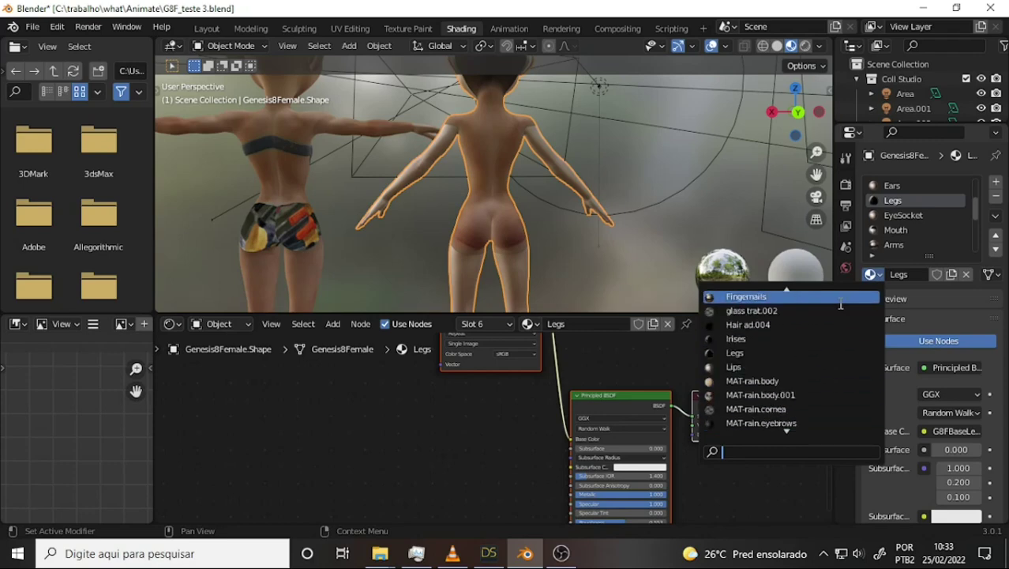
scroll(841, 304, up, 7)
scroll(841, 304, up, 3)
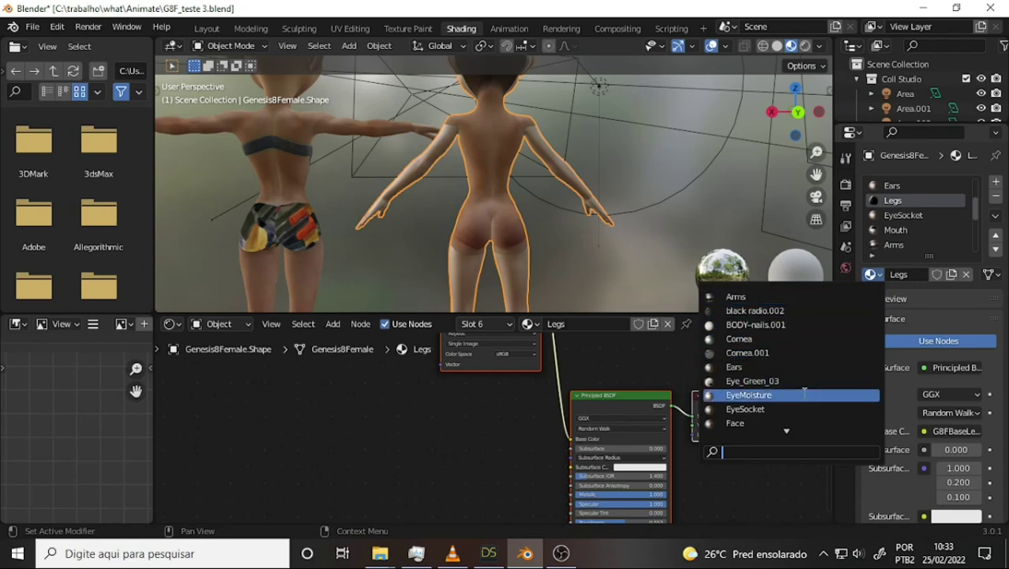
scroll(789, 411, down, 7)
scroll(762, 430, down, 9)
scroll(766, 430, down, 10)
scroll(764, 407, down, 2)
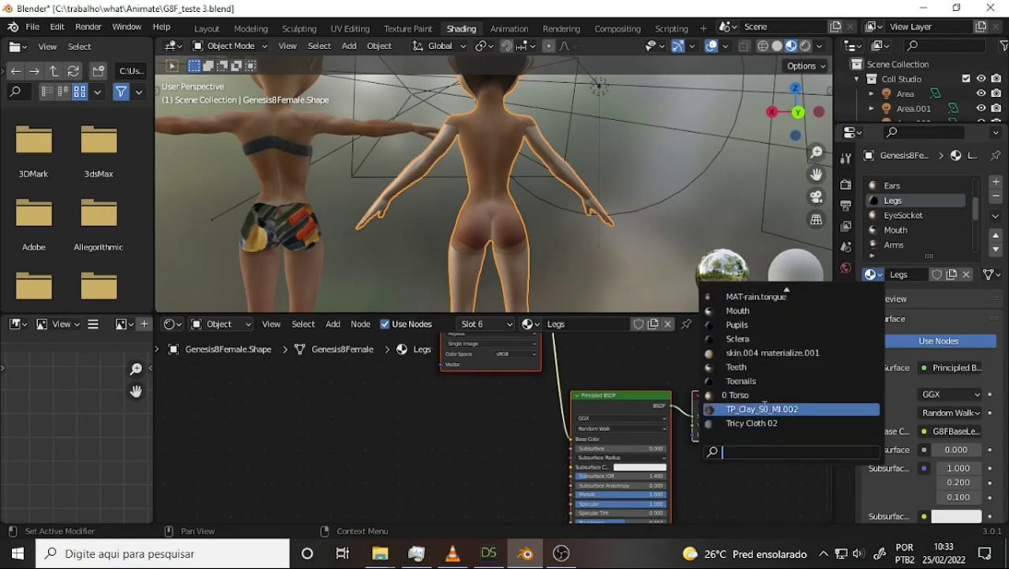
click(766, 354)
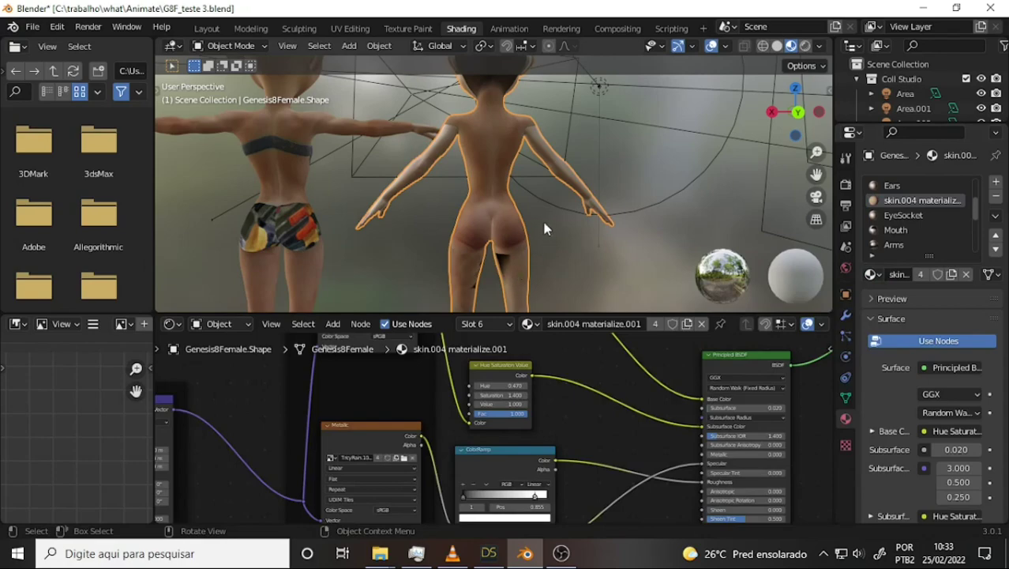
mouse_move(545, 229)
middle_down()
mouse_move(762, 207)
mouse_move(189, 207)
mouse_move(770, 229)
mouse_move(515, 218)
mouse_move(522, 227)
middle_up()
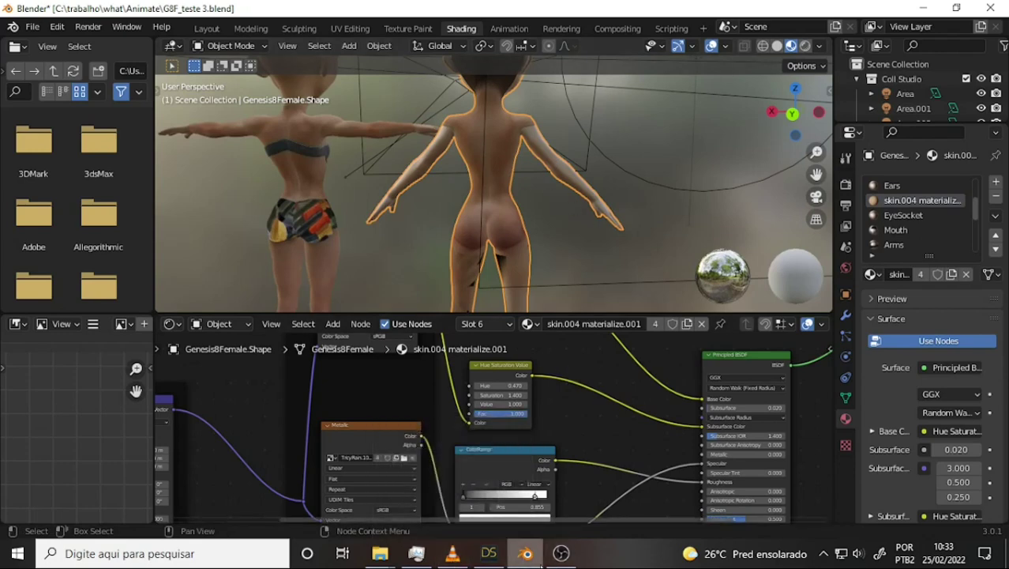
mouse_move(380, 553)
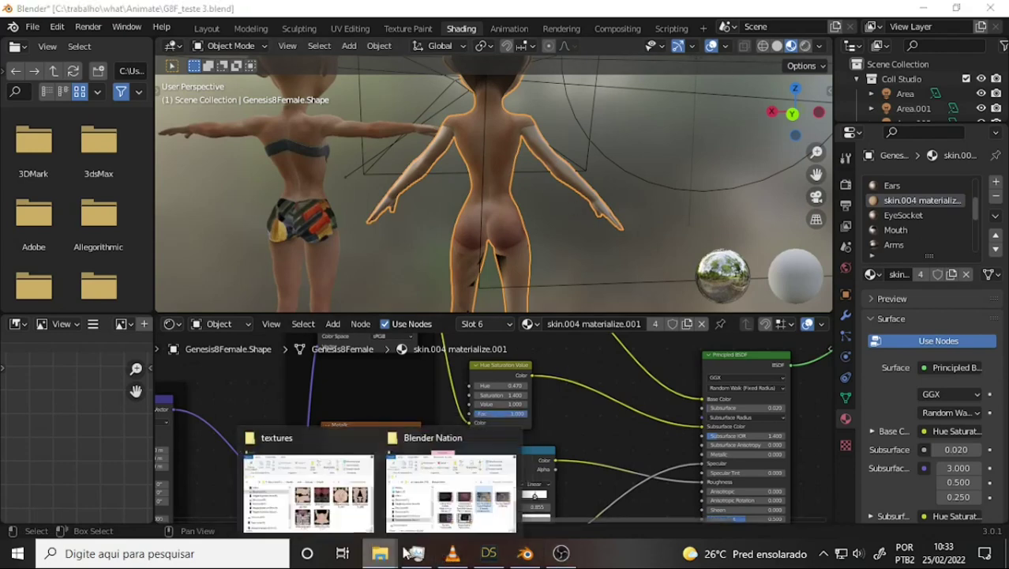
Review the G8F base texture maps in Explorer, then open Blender's image browser on Tricy Rain textures.
click(308, 483)
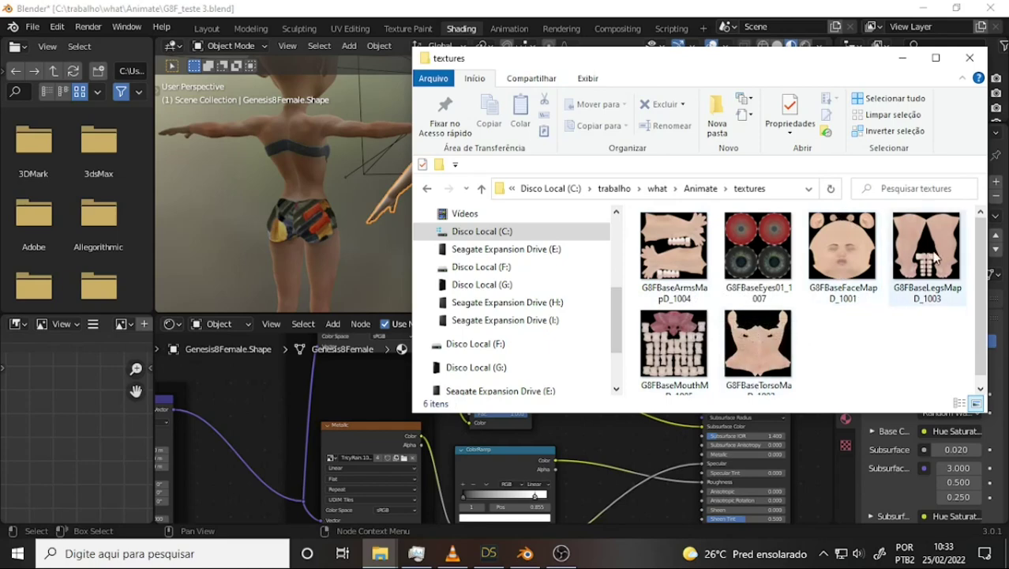
scroll(845, 305, down, 1)
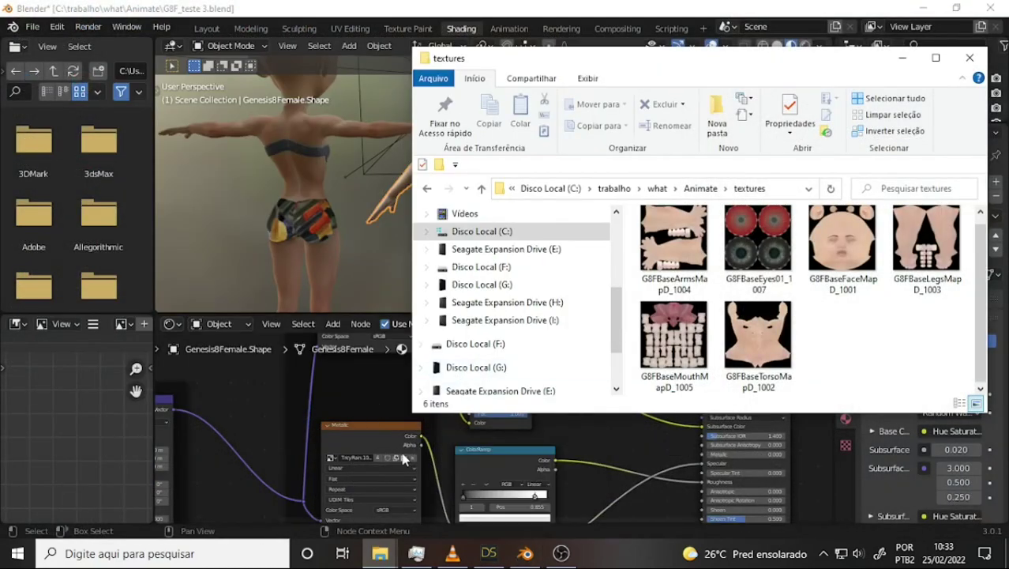
click(362, 379)
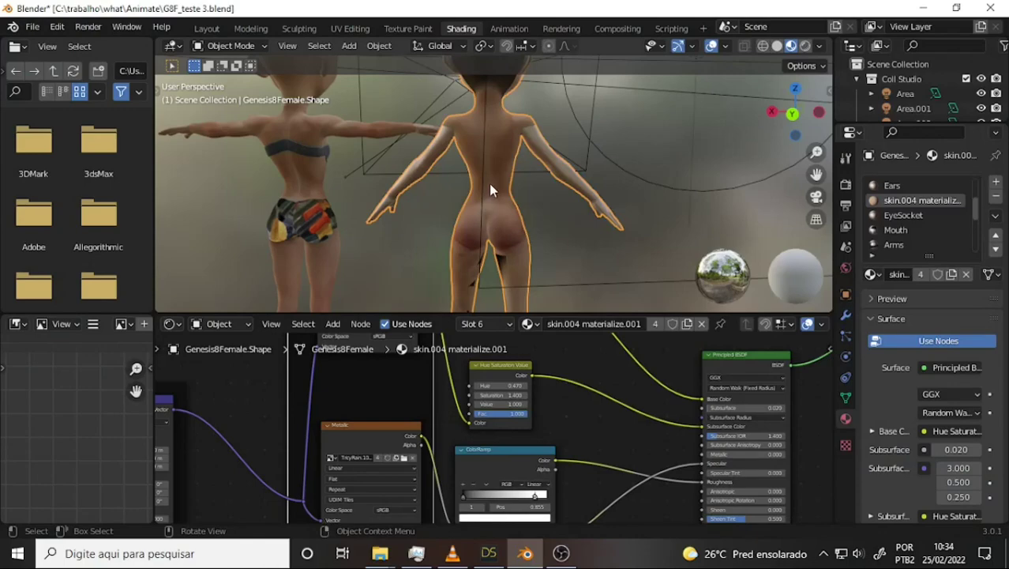
click(408, 458)
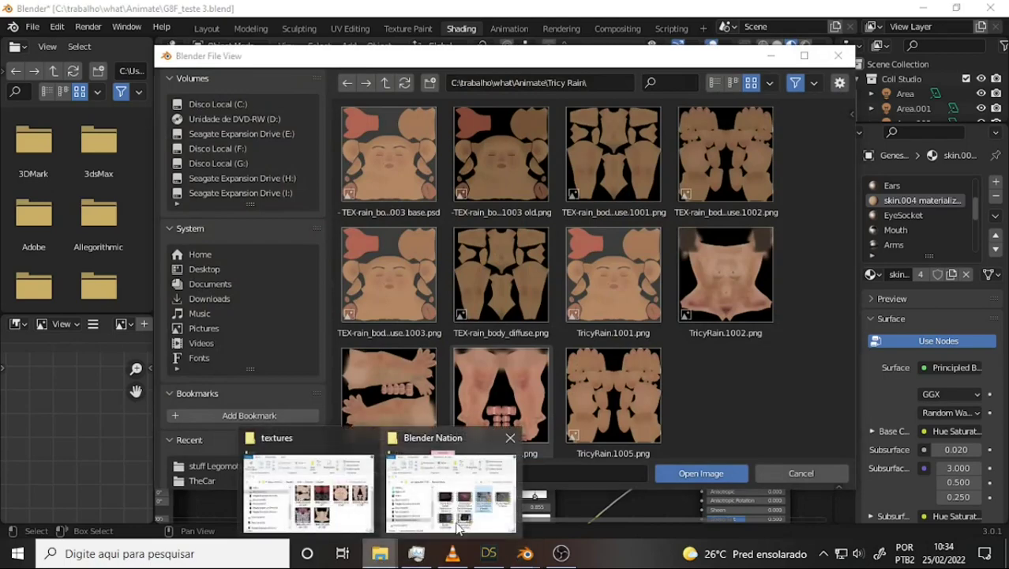
Open a second Explorer window on Animate > Tricy Rain showing large icons.
mouse_move(380, 554)
click(351, 503)
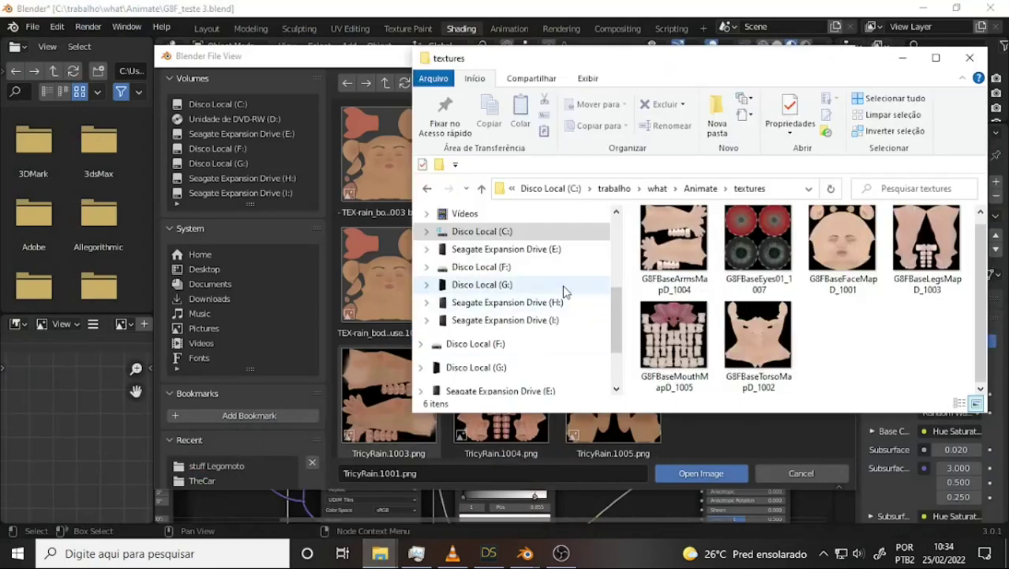
key(alt)
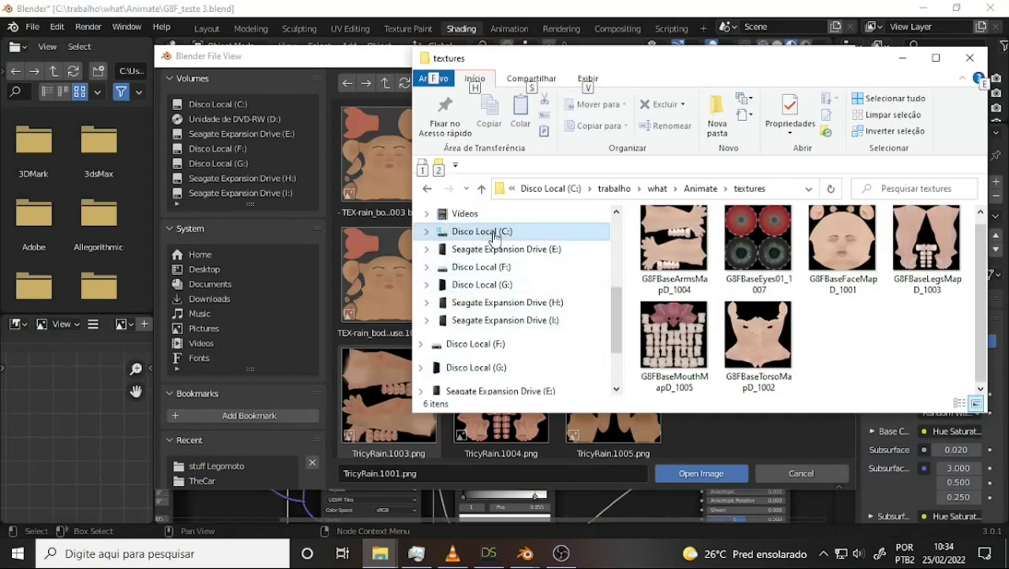
key(super+e)
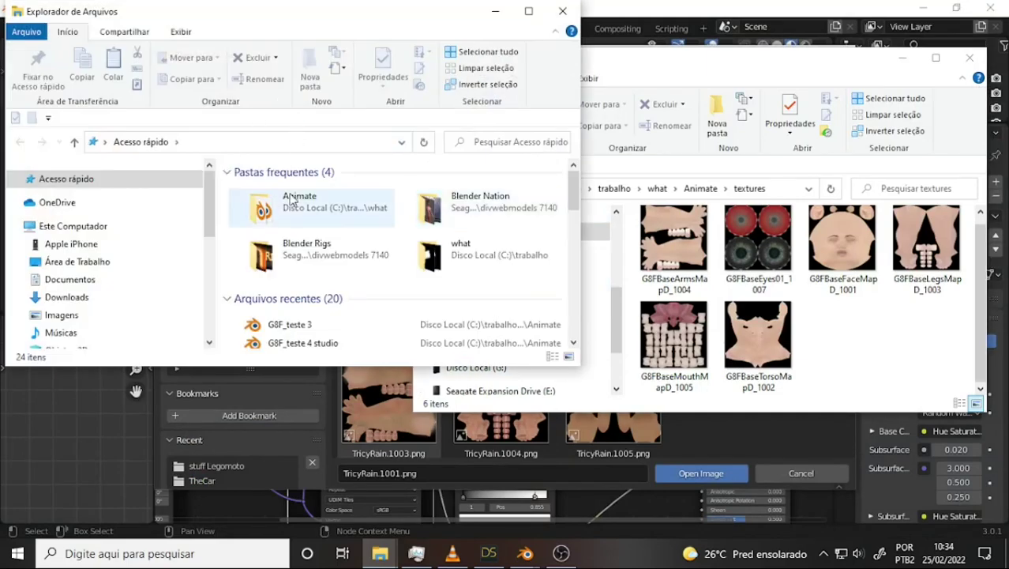
double_click(290, 204)
scroll(359, 241, down, 5)
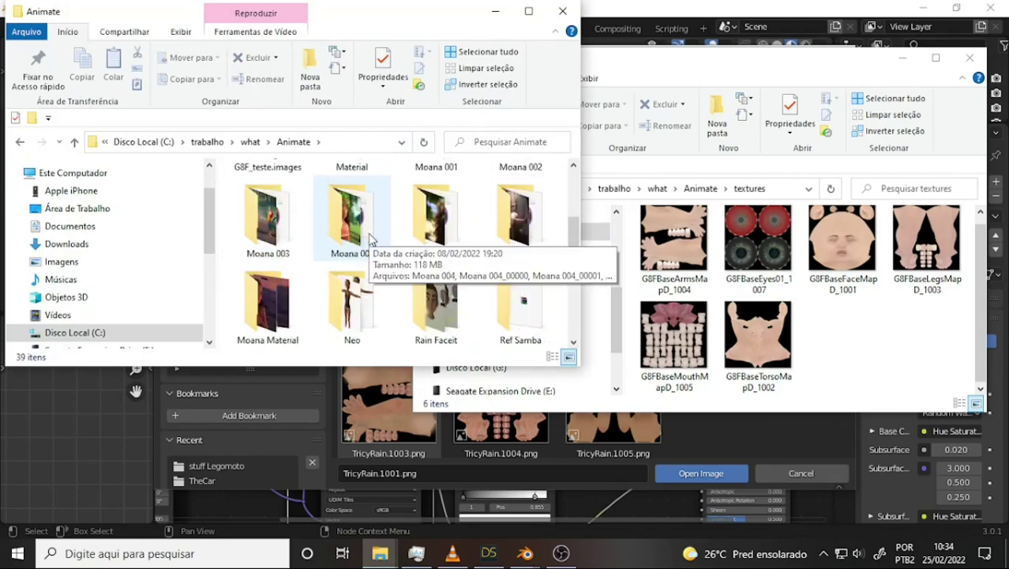
scroll(442, 251, down, 1)
scroll(465, 252, down, 1)
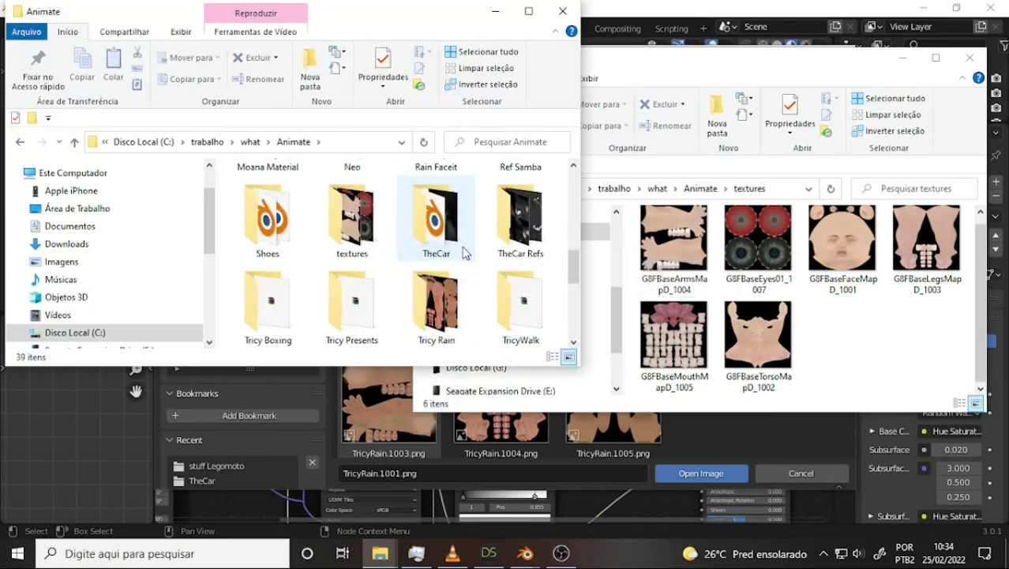
double_click(438, 324)
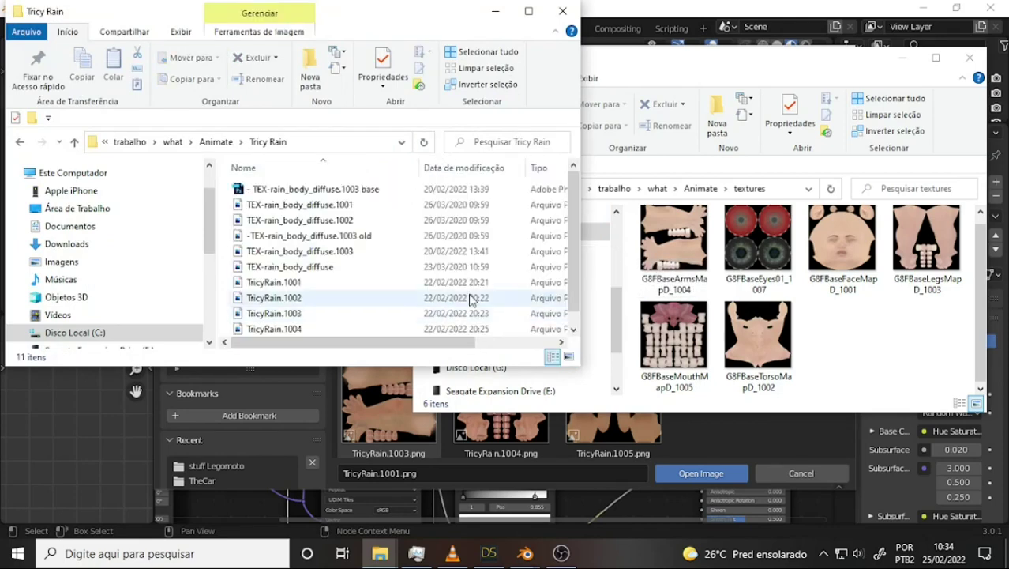
right_click(223, 230)
mouse_move(82, 231)
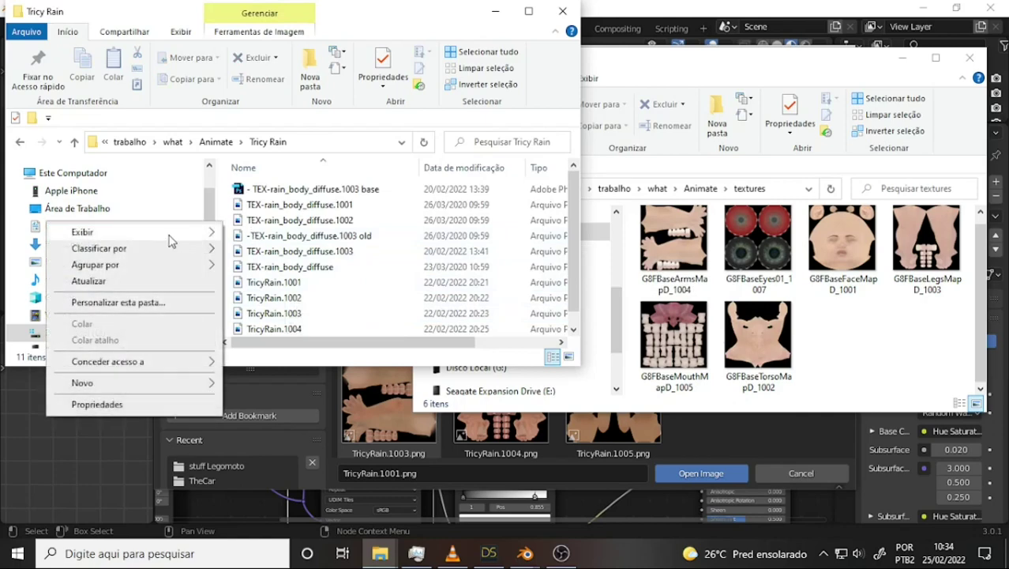
click(281, 251)
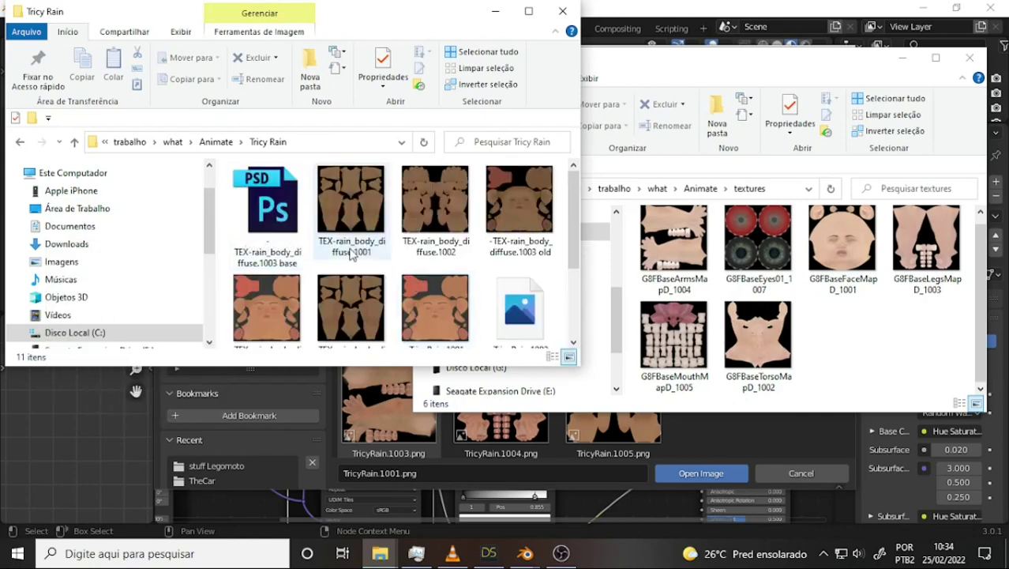
Browse the Tricy Rain thumbnails, then close Blender's image browser without loading a texture.
scroll(435, 229, up, 2)
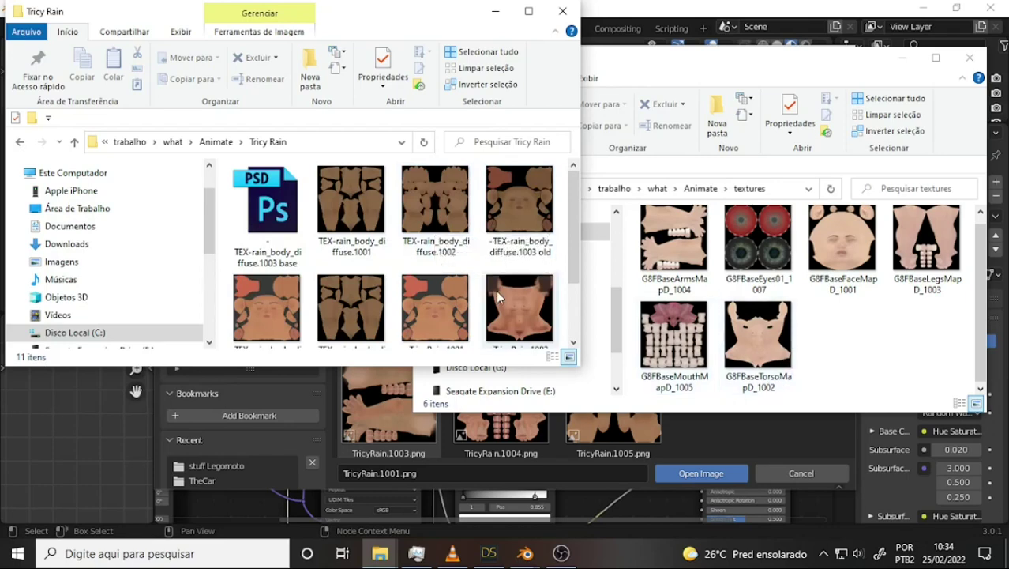
scroll(496, 290, down, 1)
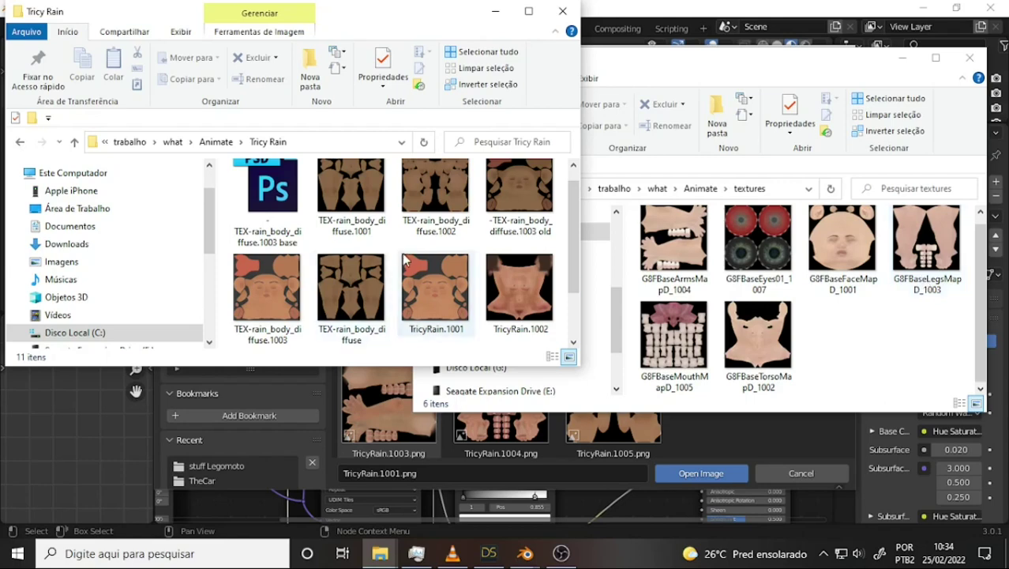
scroll(419, 252, up, 1)
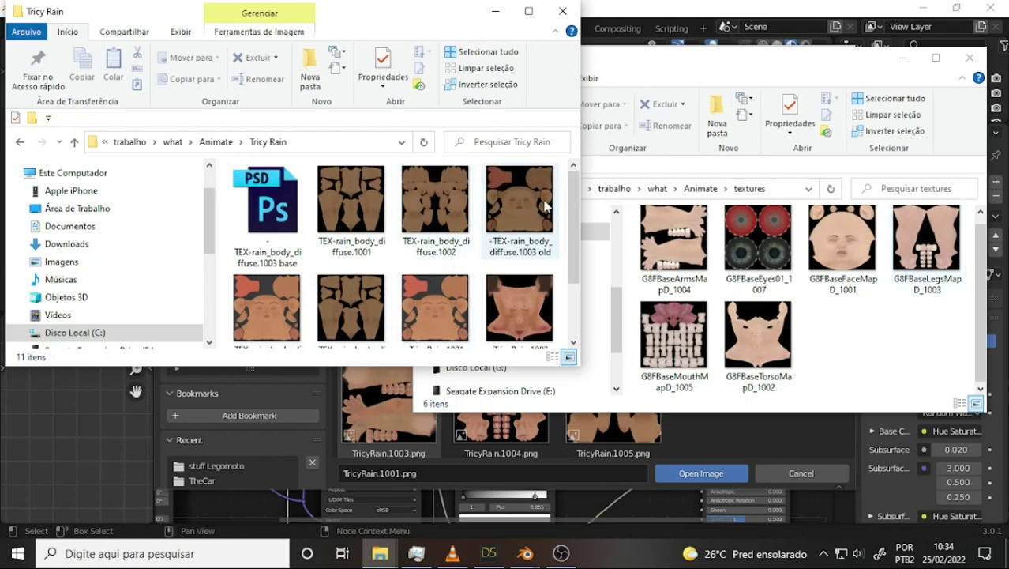
scroll(345, 278, down, 1)
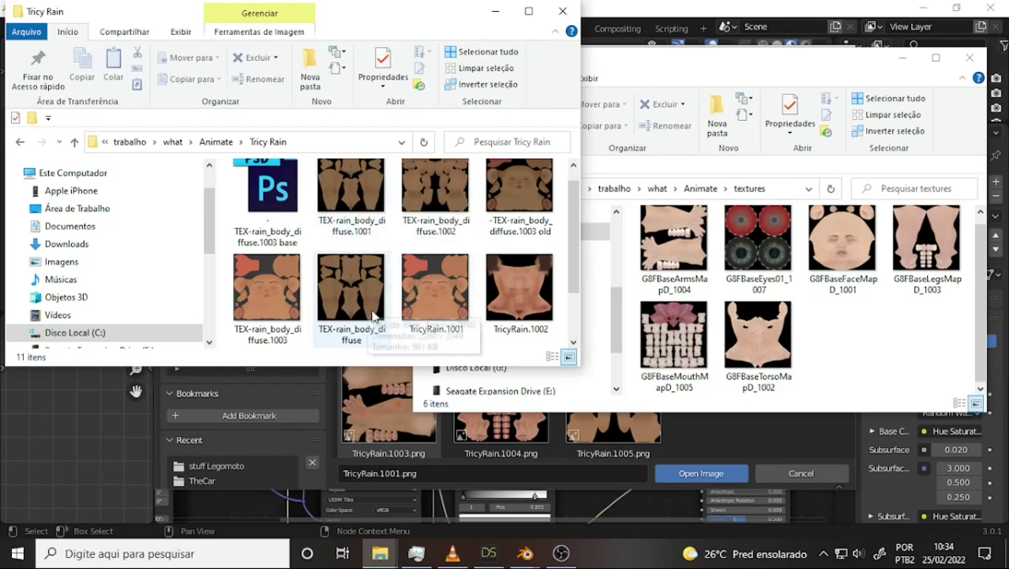
scroll(419, 276, down, 2)
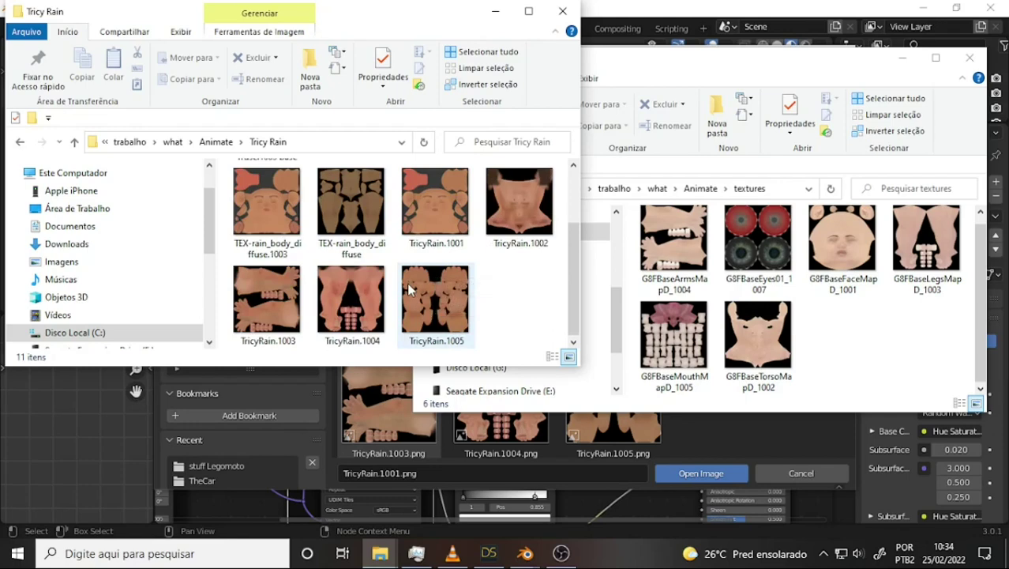
mouse_move(351, 300)
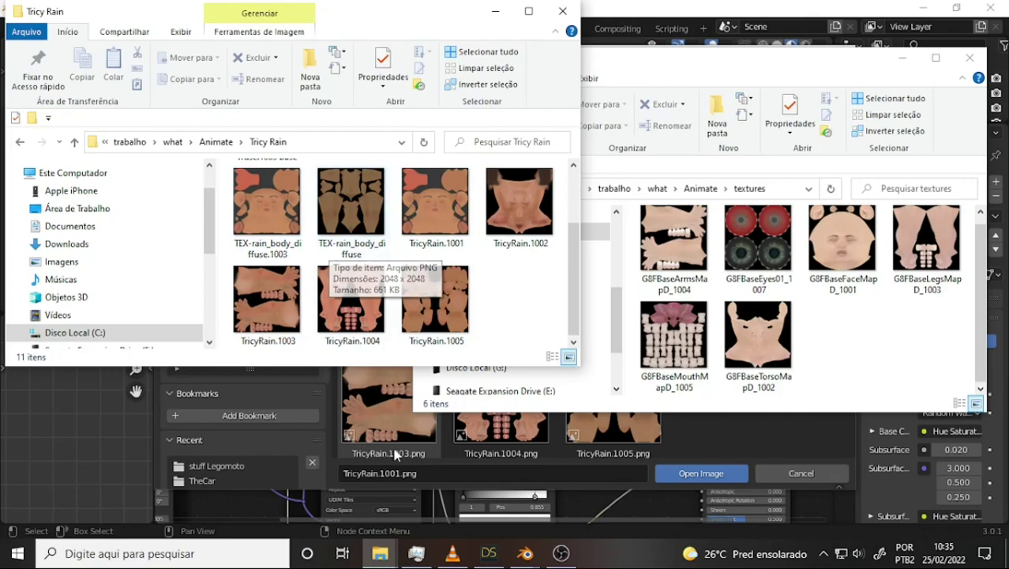
click(559, 554)
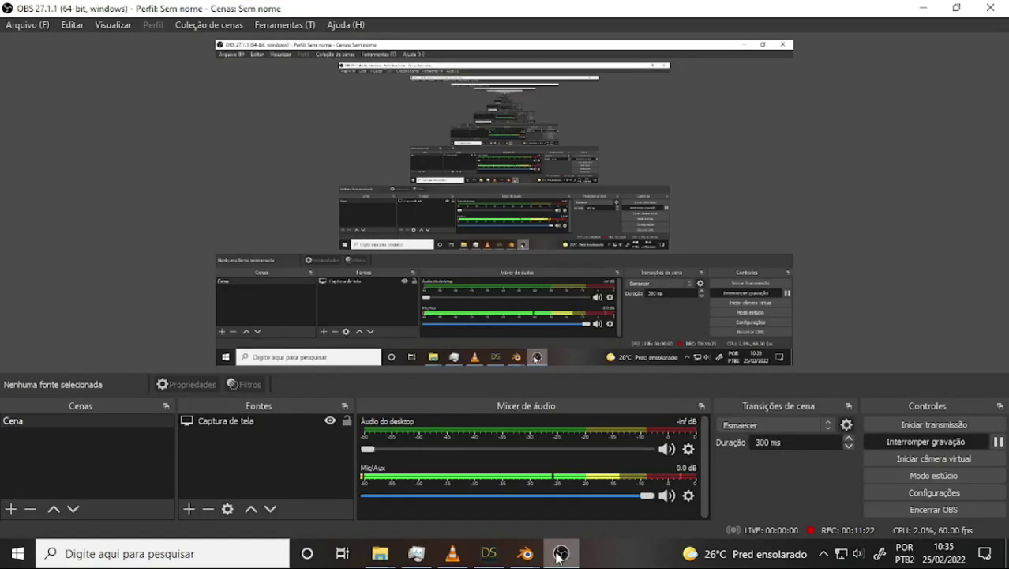
click(560, 555)
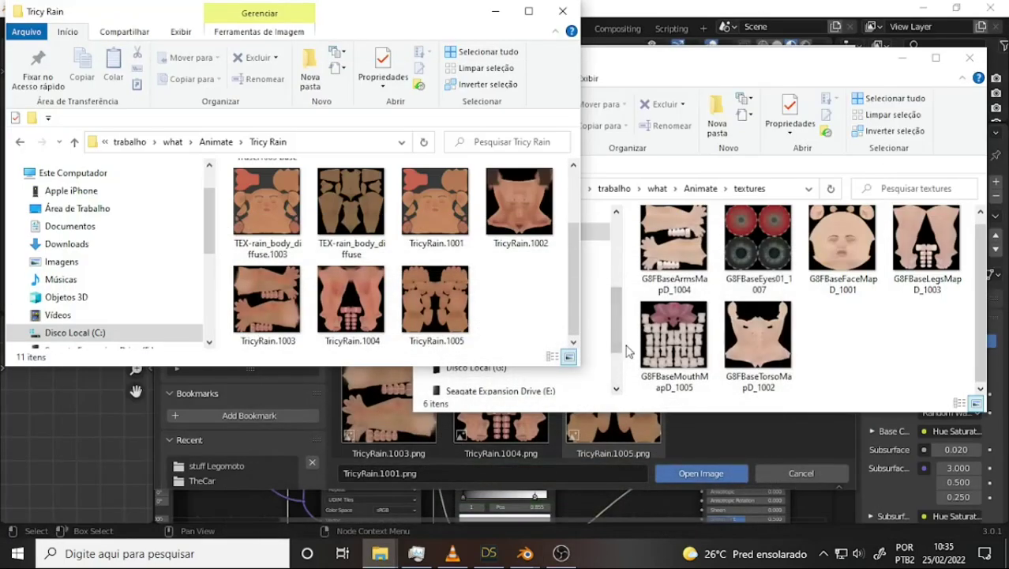
click(660, 67)
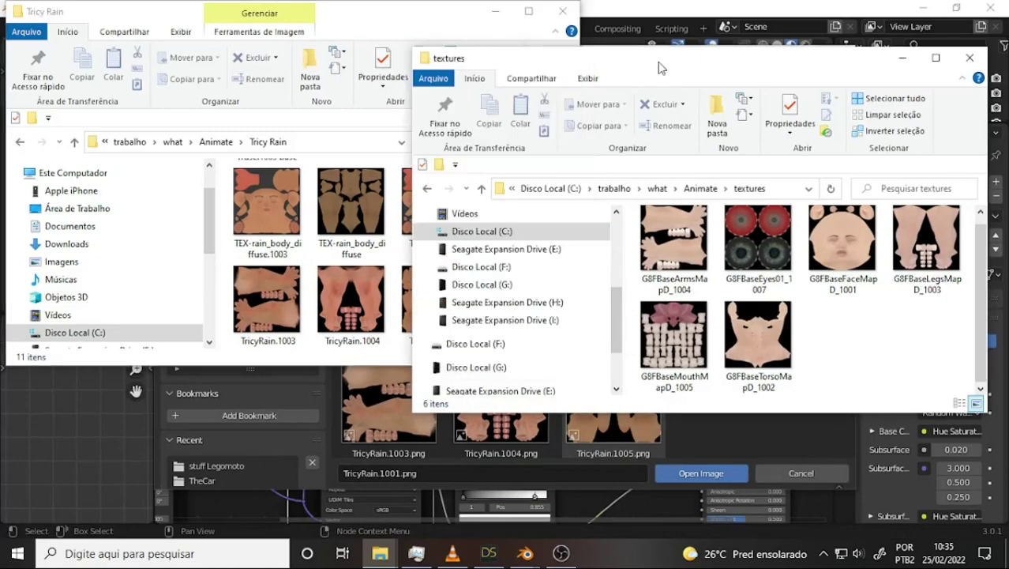
click(662, 12)
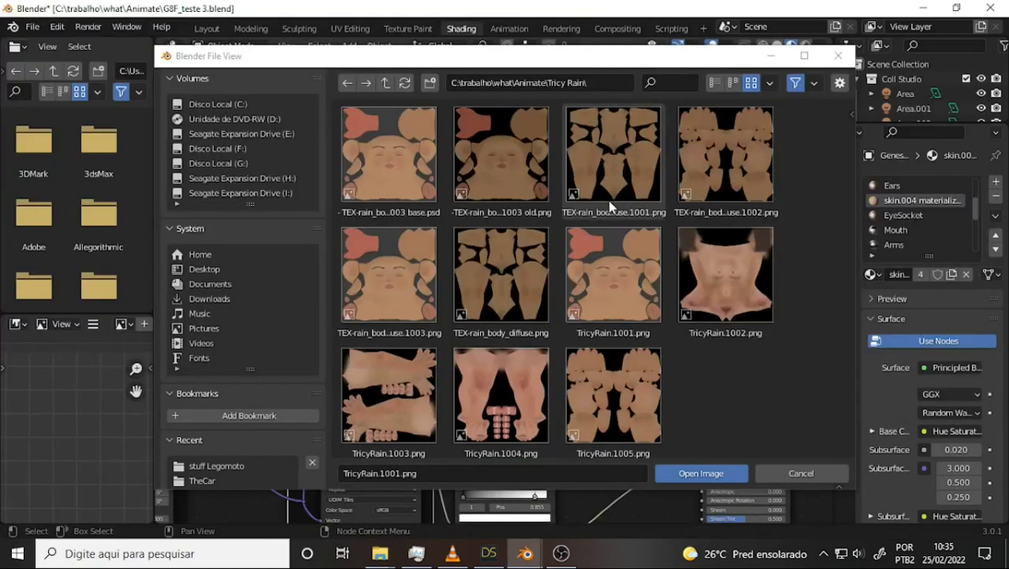
click(838, 56)
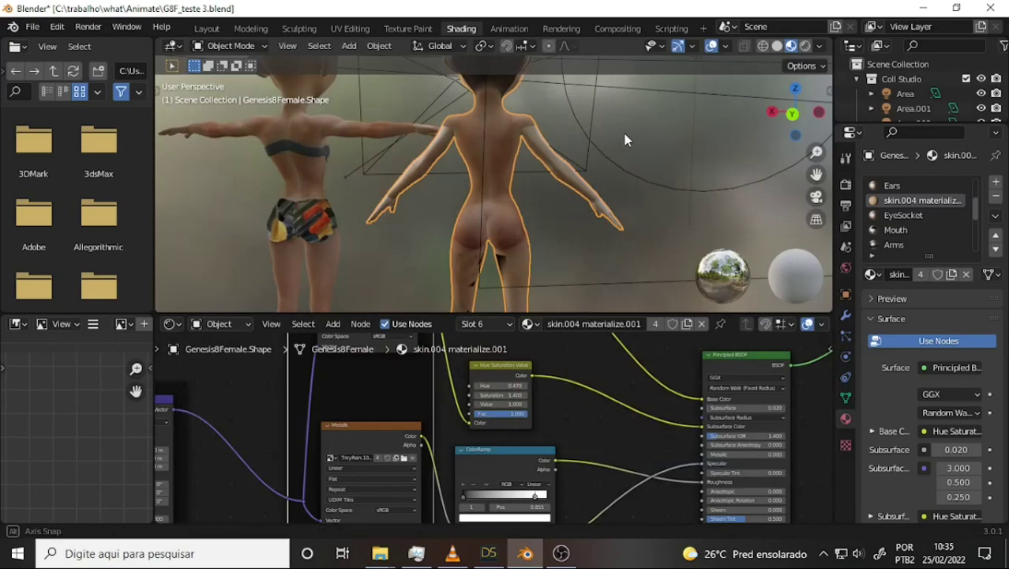
mouse_move(624, 134)
middle_down()
mouse_move(823, 148)
mouse_move(440, 190)
middle_up()
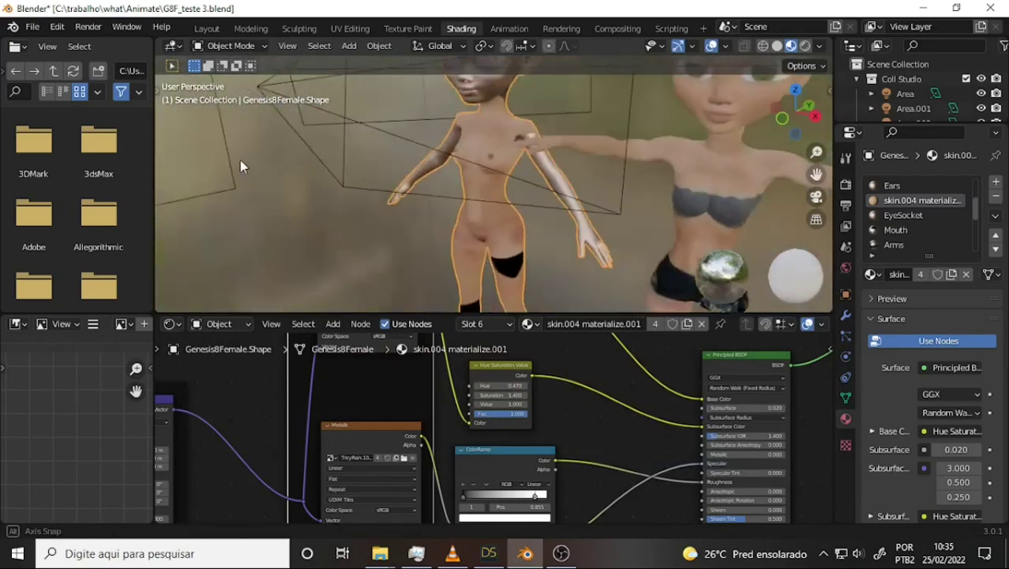